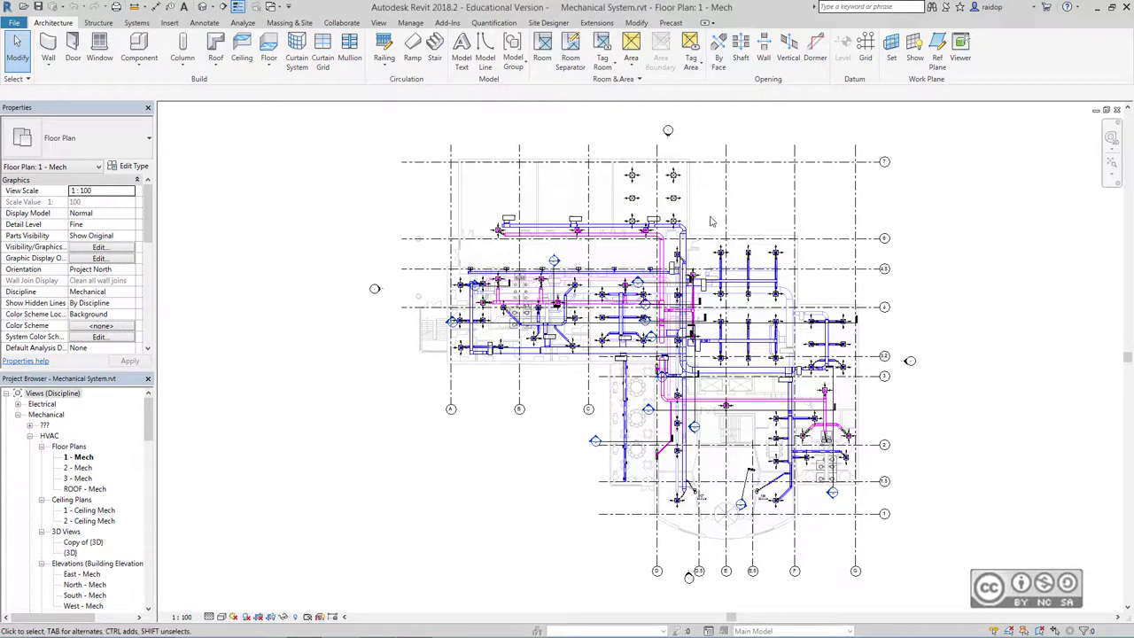
# Step: Zoom and pan the 1 - Mech plan onto the upper diffuser bay, ready with the Systems tools
pyautogui.scroll(3, 702, 186)
pyautogui.scroll(2, 674, 186)
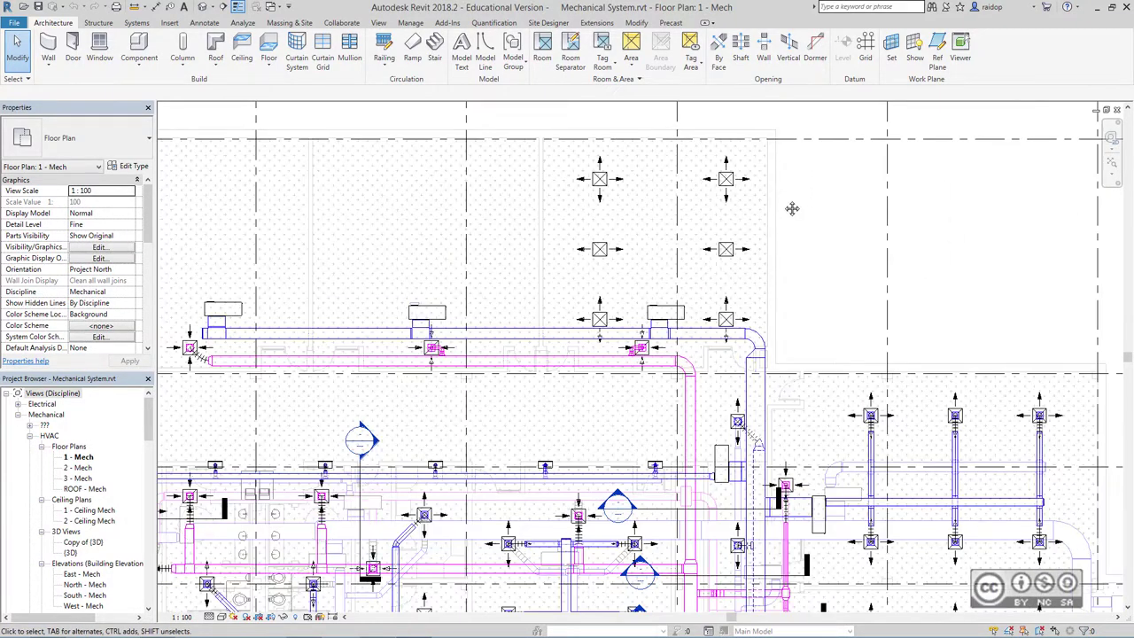
pyautogui.moveTo(704, 185); pyautogui.dragTo(657, 243, button='middle')
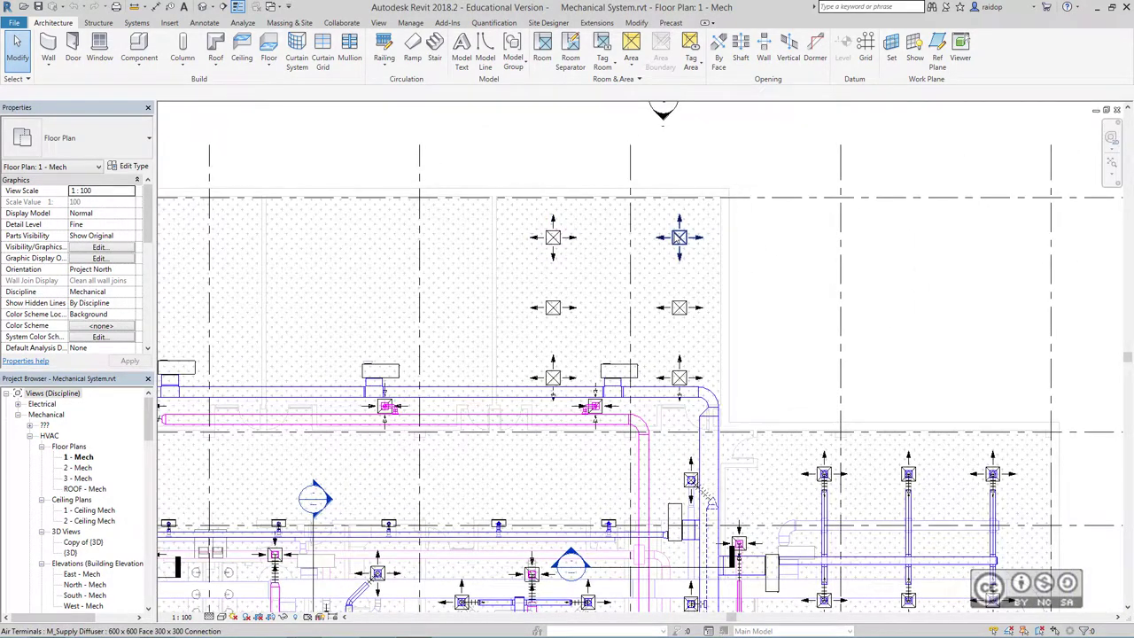
pyautogui.click(139, 23)
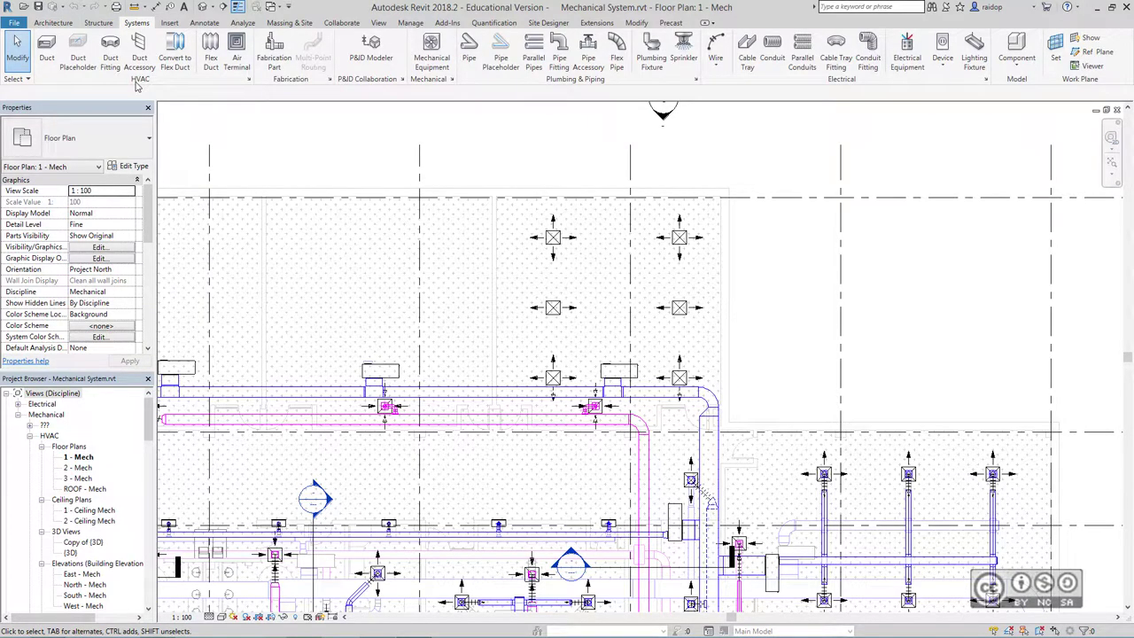
# Step: Draw a 318 mm duct placeholder at 3700 mm offset from the heat pump connector straight up past the top diffusers
pyautogui.click(78, 58)
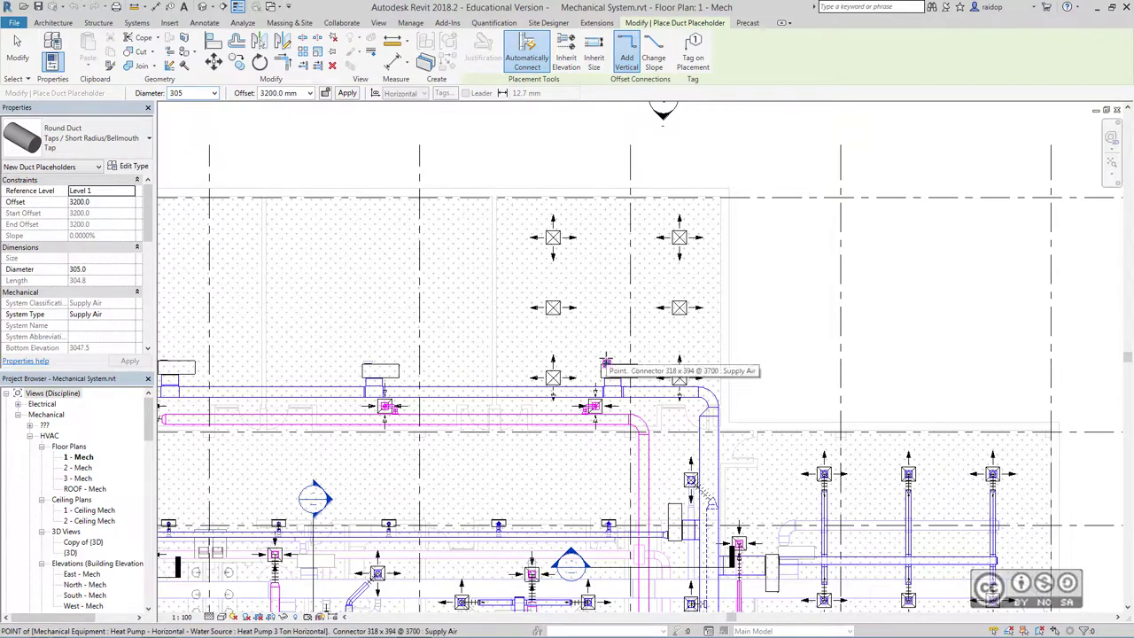
pyautogui.scroll(2, 606, 363)
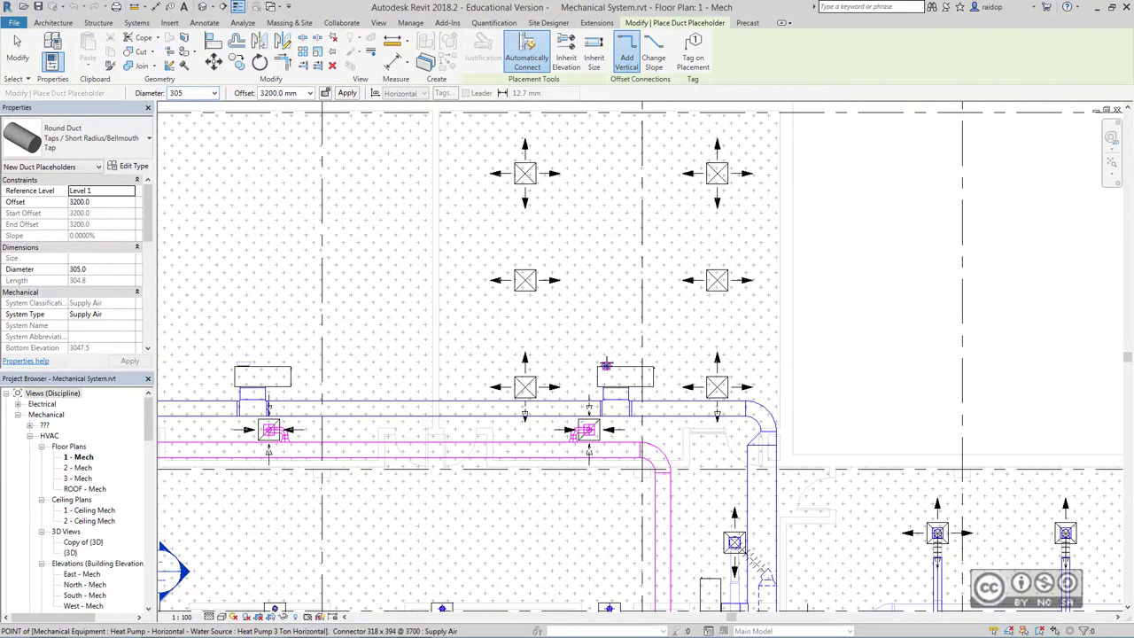
pyautogui.click(606, 363)
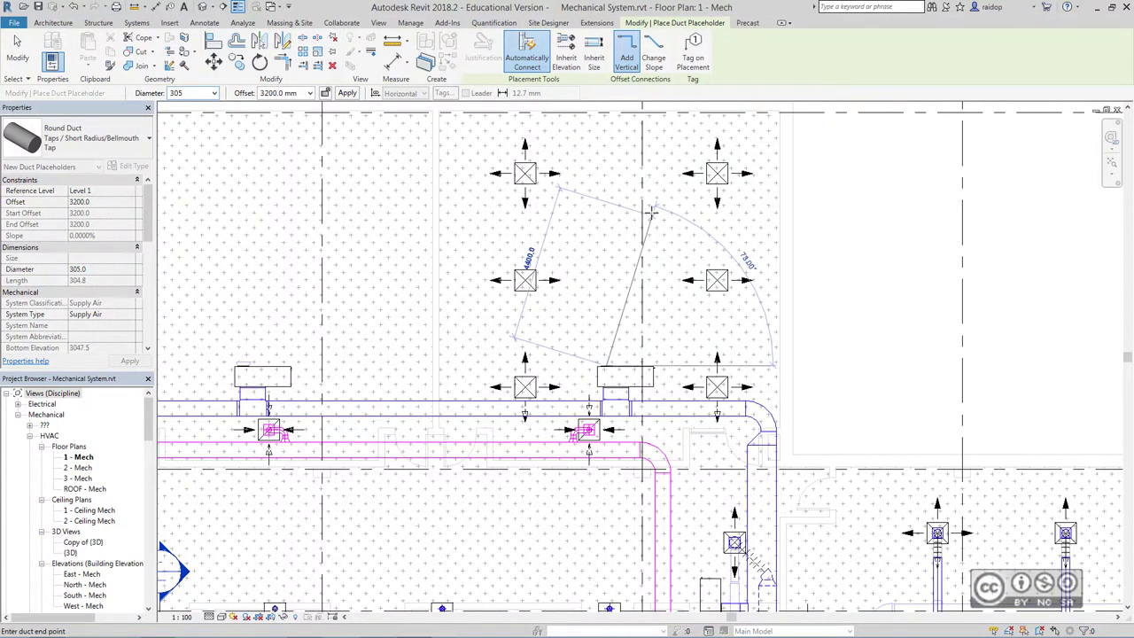
pyautogui.click(213, 93)
pyautogui.click(196, 105)
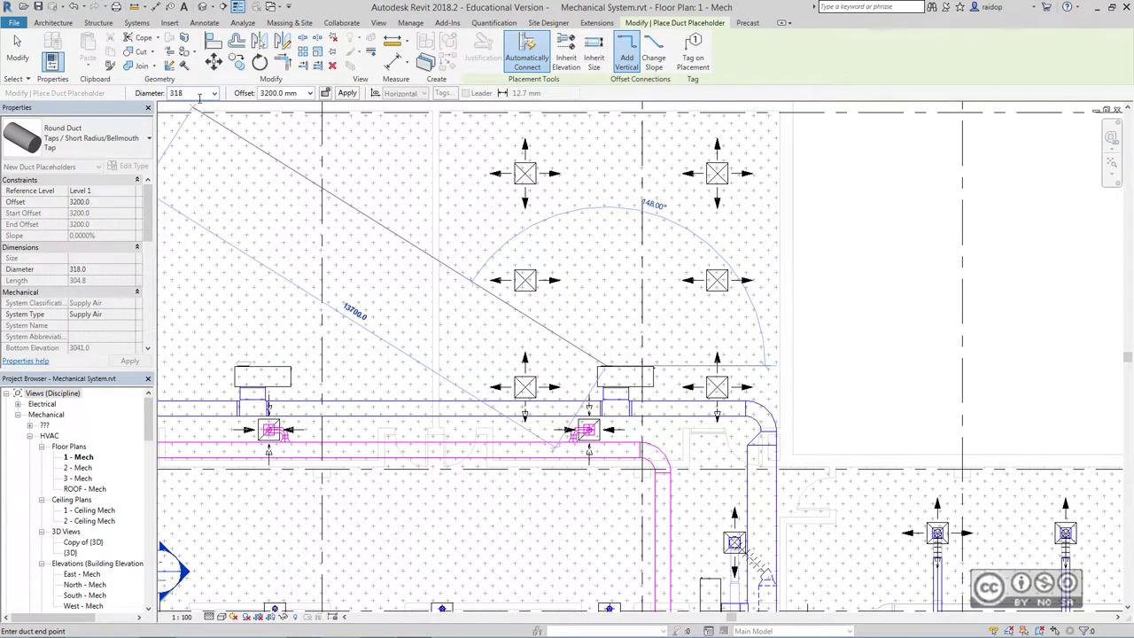
pyautogui.click(269, 93)
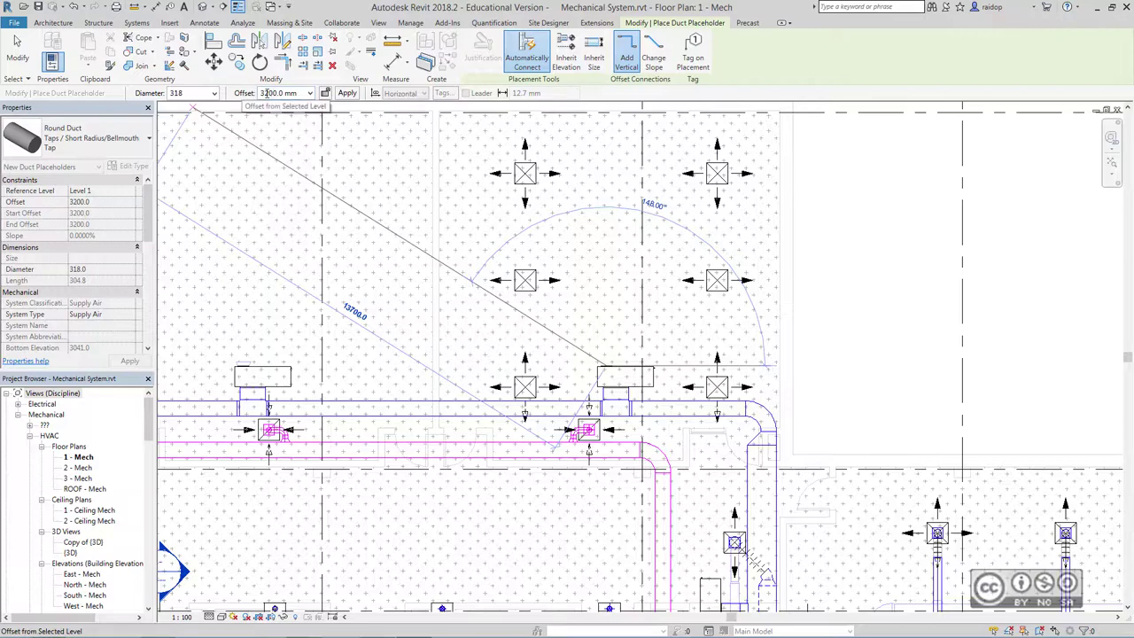
pyautogui.press('BackSpace')
pyautogui.write('7')
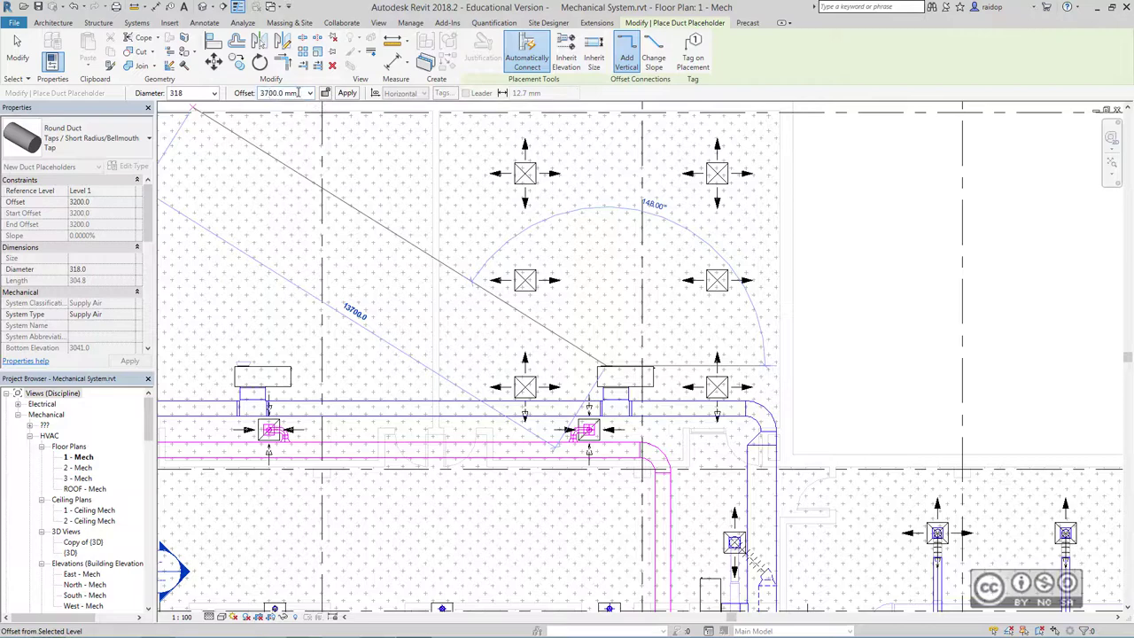
pyautogui.press('Return')
pyautogui.moveTo(607, 157); pyautogui.dragTo(584, 225, button='middle')
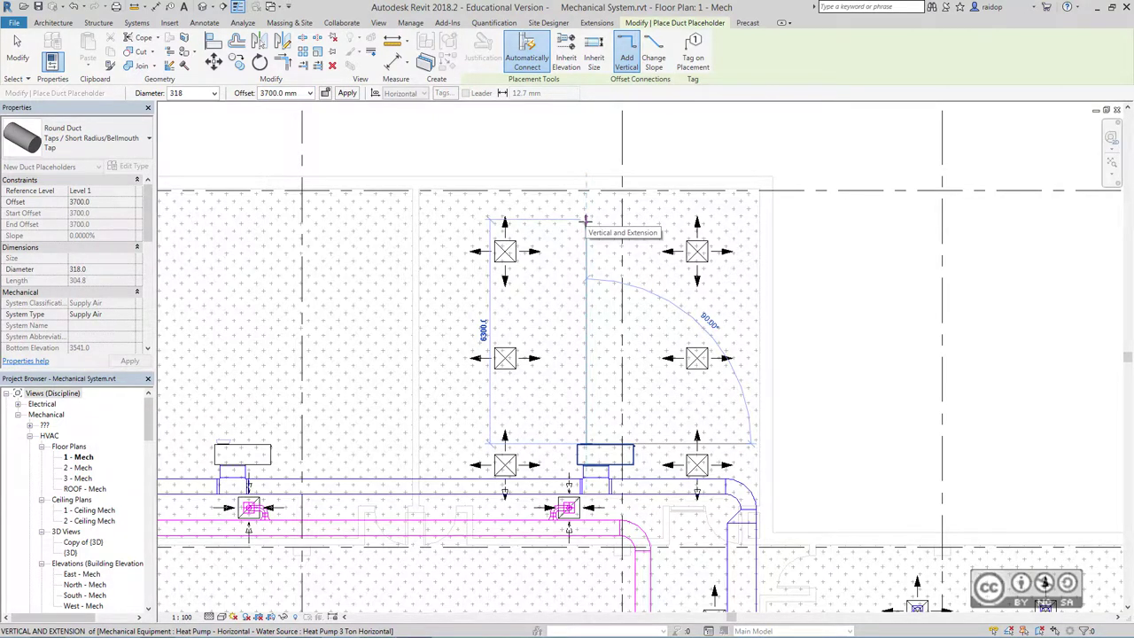
pyautogui.click(584, 217)
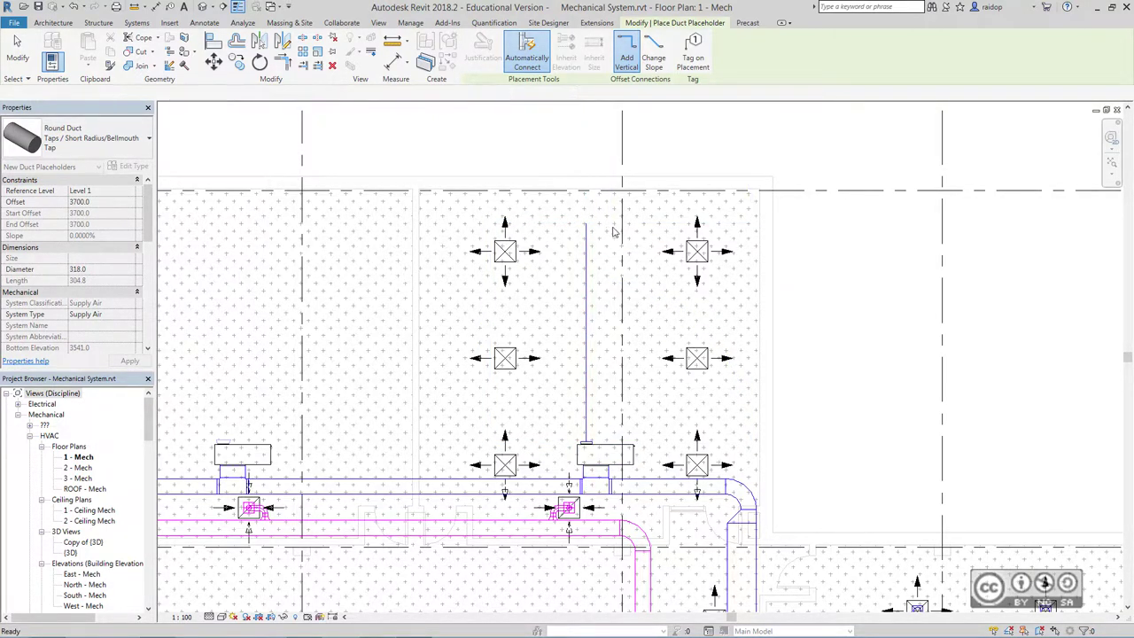
pyautogui.press('Escape')
pyautogui.press('Escape')
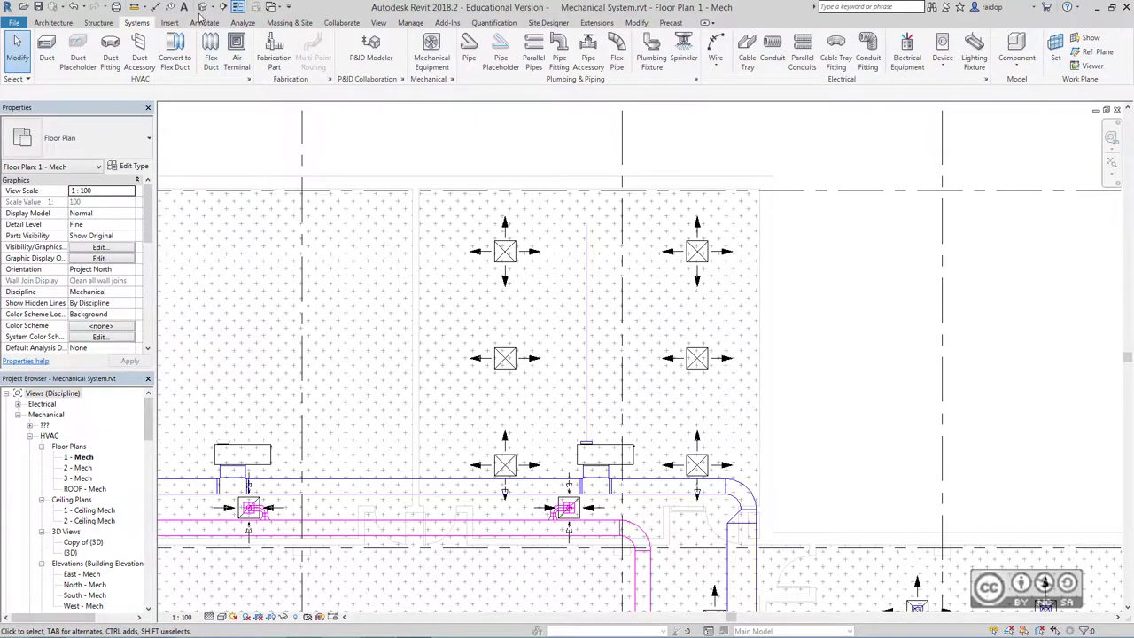
# Step: Tile the 3D view beside the floor plan and orbit it to the new duct above the diffusers
pyautogui.click(203, 6)
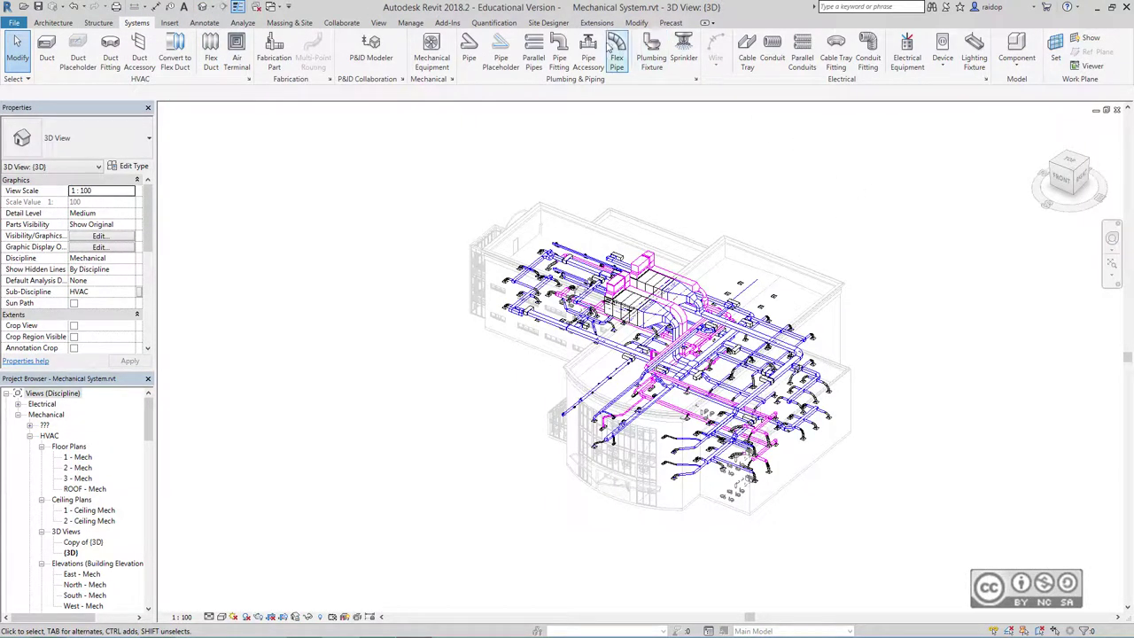
pyautogui.click(379, 23)
pyautogui.click(966, 67)
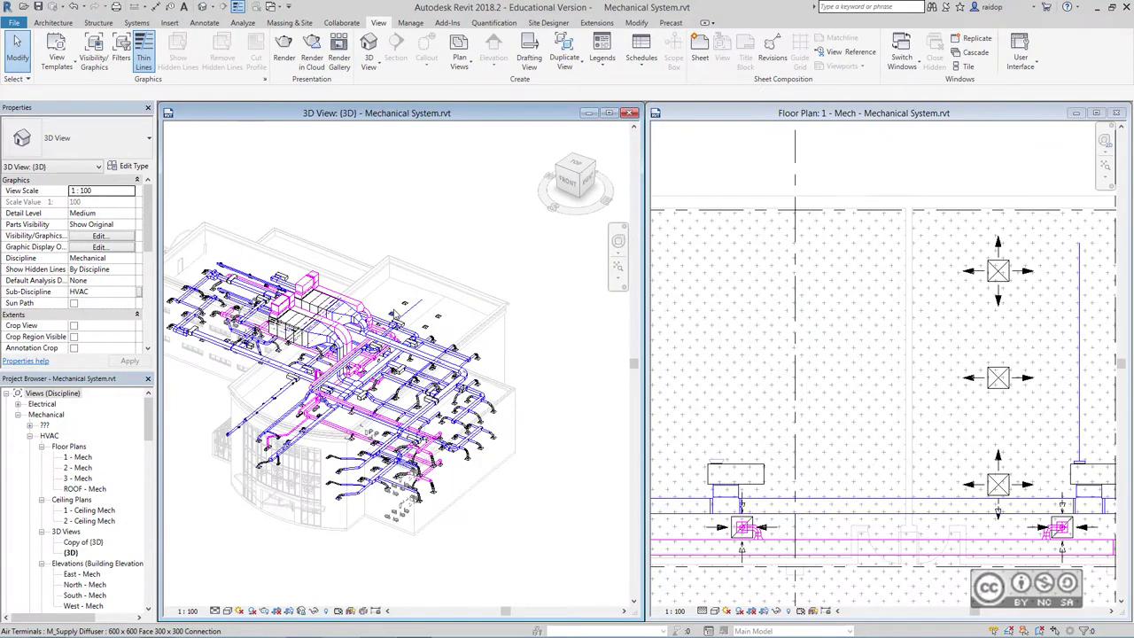
pyautogui.scroll(3, 401, 314)
pyautogui.scroll(3, 402, 314)
pyautogui.scroll(2, 401, 314)
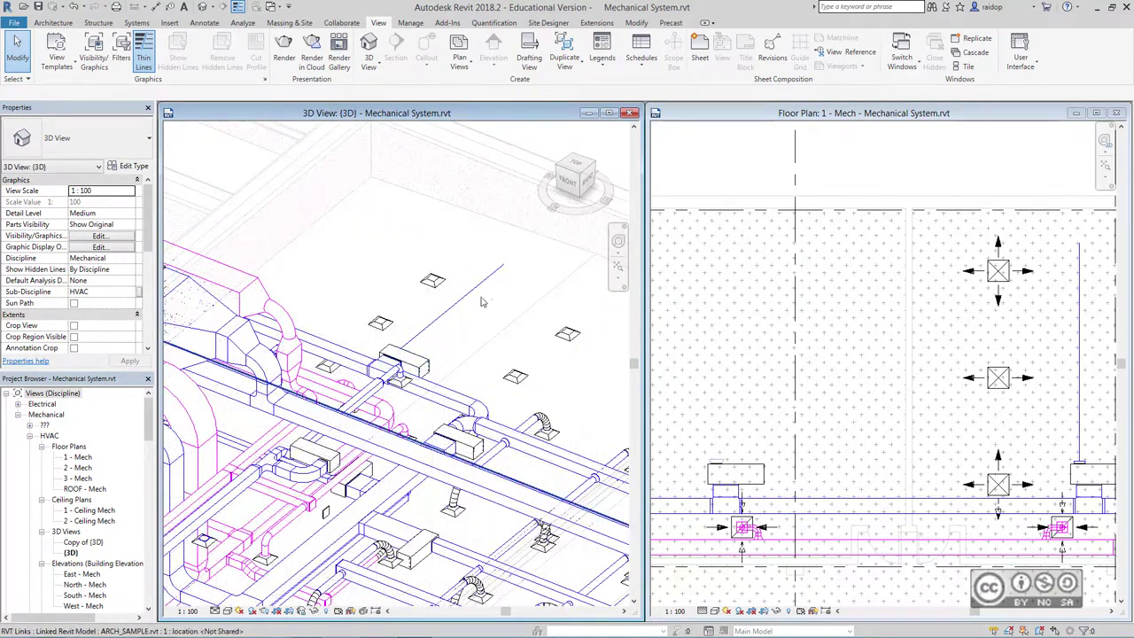
pyautogui.moveTo(502, 325)
pyautogui.keyDown('shift'); pyautogui.mouseDown(button='middle')
pyautogui.moveTo(523, 360)
pyautogui.moveTo(503, 364)
pyautogui.mouseUp(button='middle'); pyautogui.keyUp('shift')
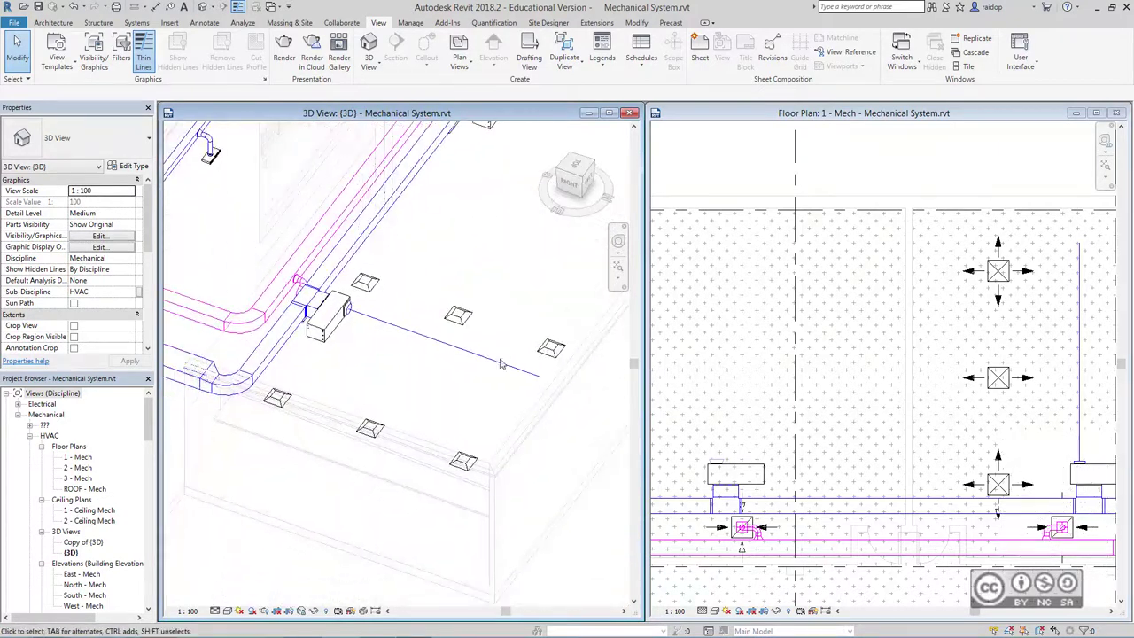
pyautogui.moveTo(996, 355)
pyautogui.mouseDown(button='middle')
pyautogui.moveTo(760, 329)
pyautogui.moveTo(791, 333)
pyautogui.mouseUp(button='middle')
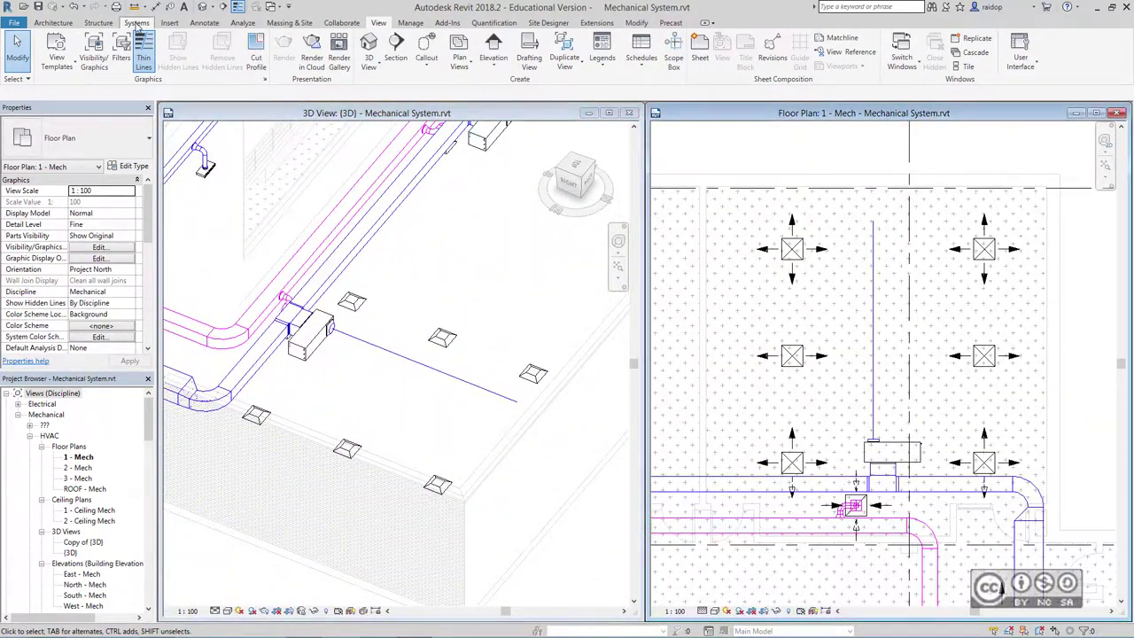
pyautogui.click(137, 24)
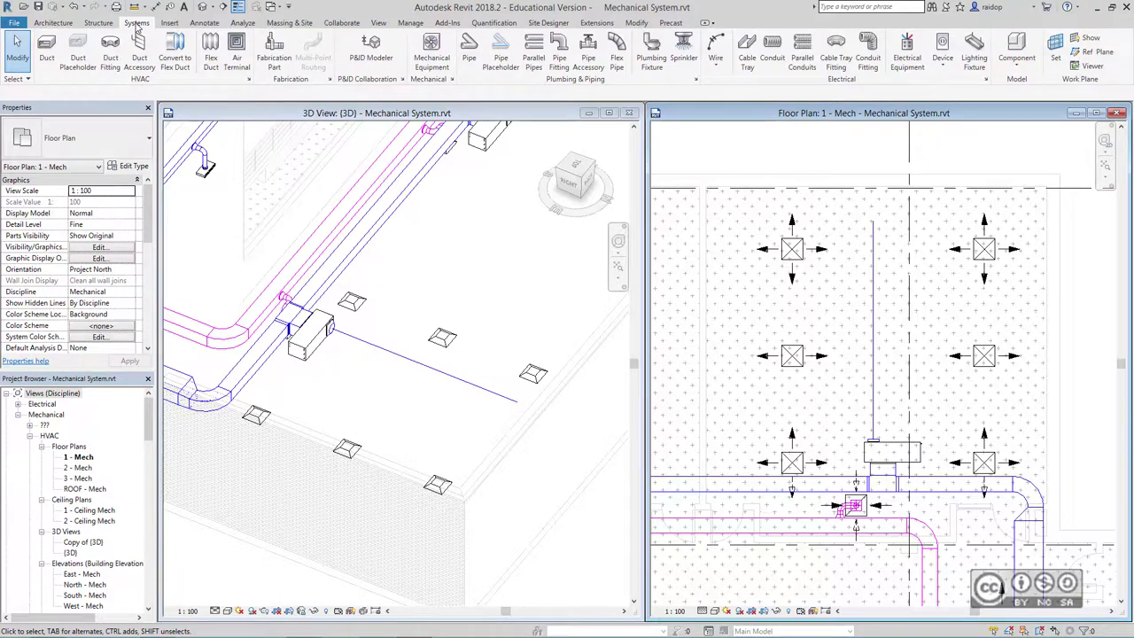
# Step: Draw 318 mm branch placeholders joining the top and middle diffusers to the main duct
pyautogui.click(78, 60)
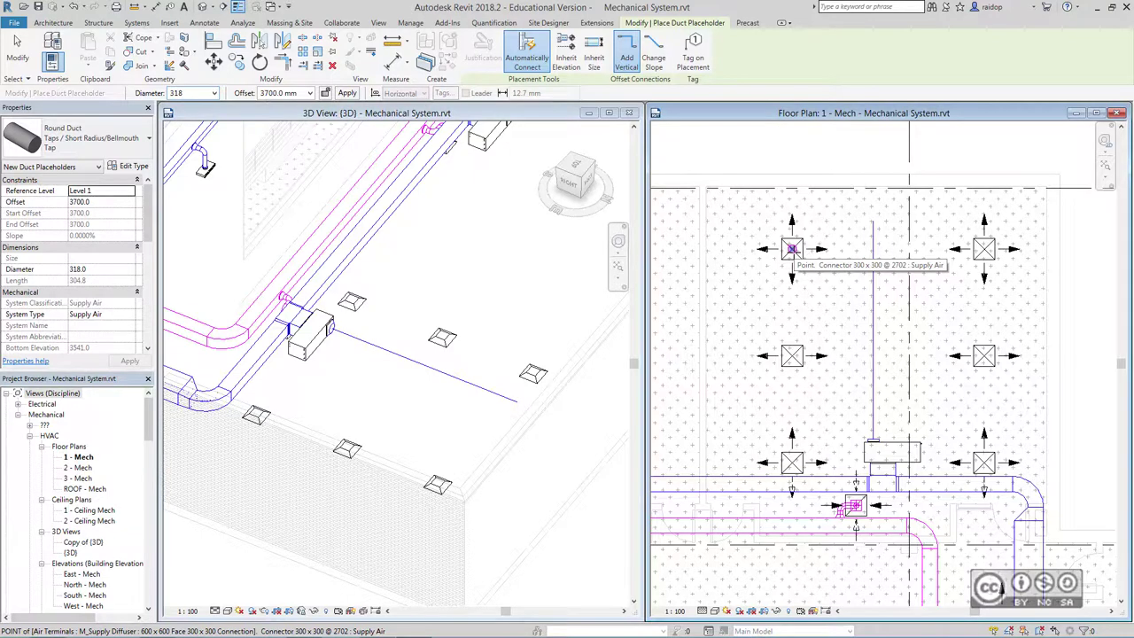
pyautogui.click(791, 249)
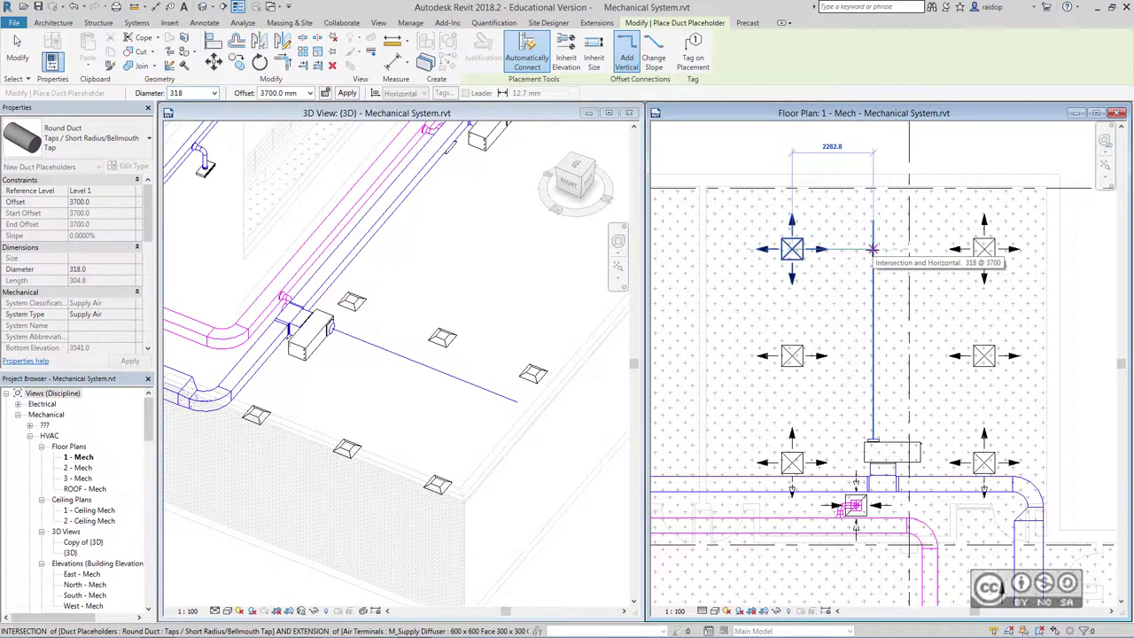
pyautogui.click(872, 249)
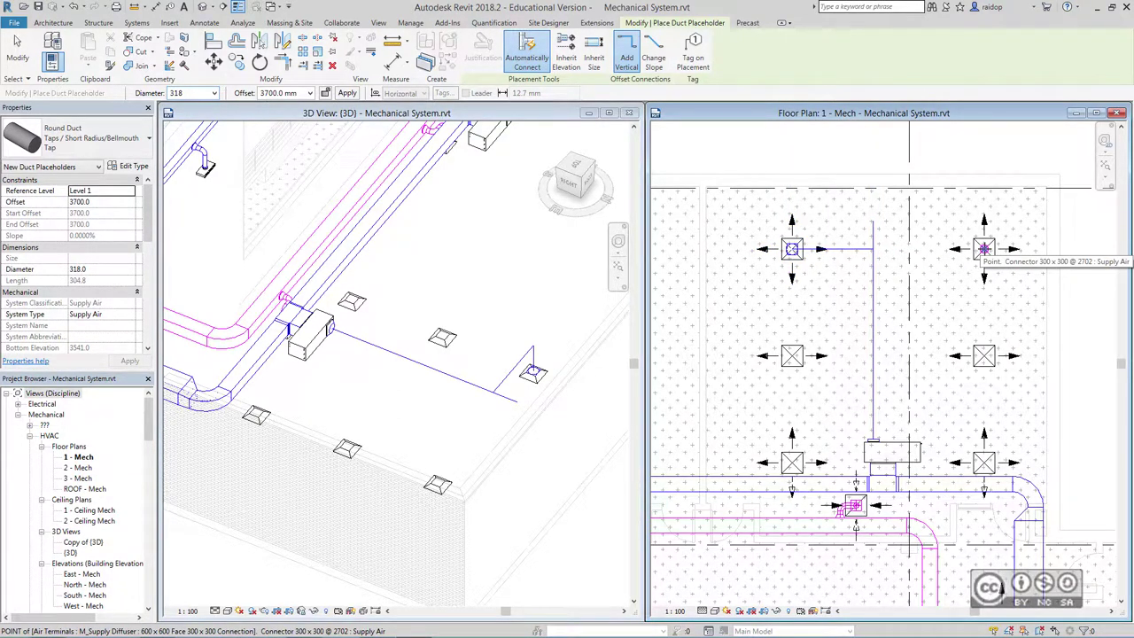
pyautogui.click(983, 249)
pyautogui.click(872, 357)
pyautogui.click(983, 356)
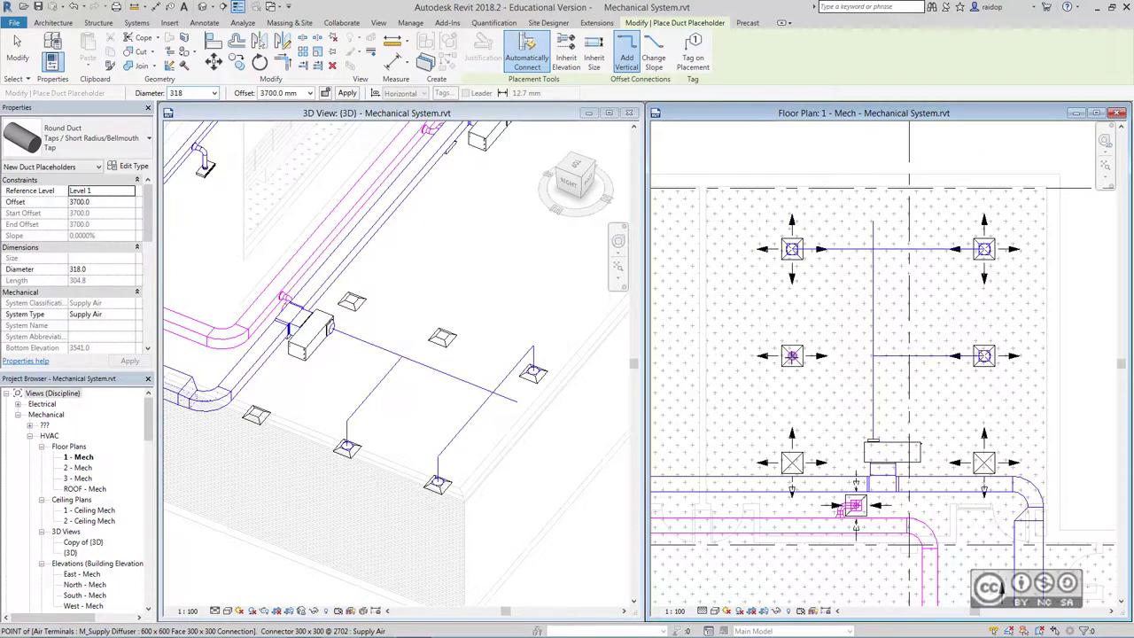
pyautogui.click(791, 356)
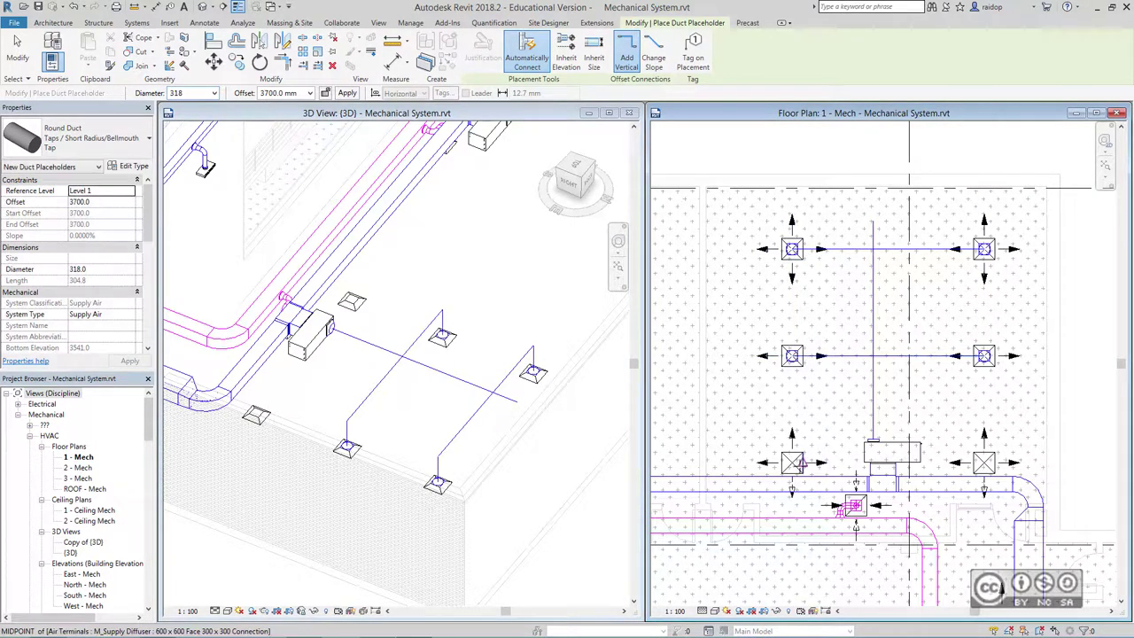
# Step: Connect the lower-left and lower-right diffusers to the main duct's end and finish placing placeholders
pyautogui.click(791, 462)
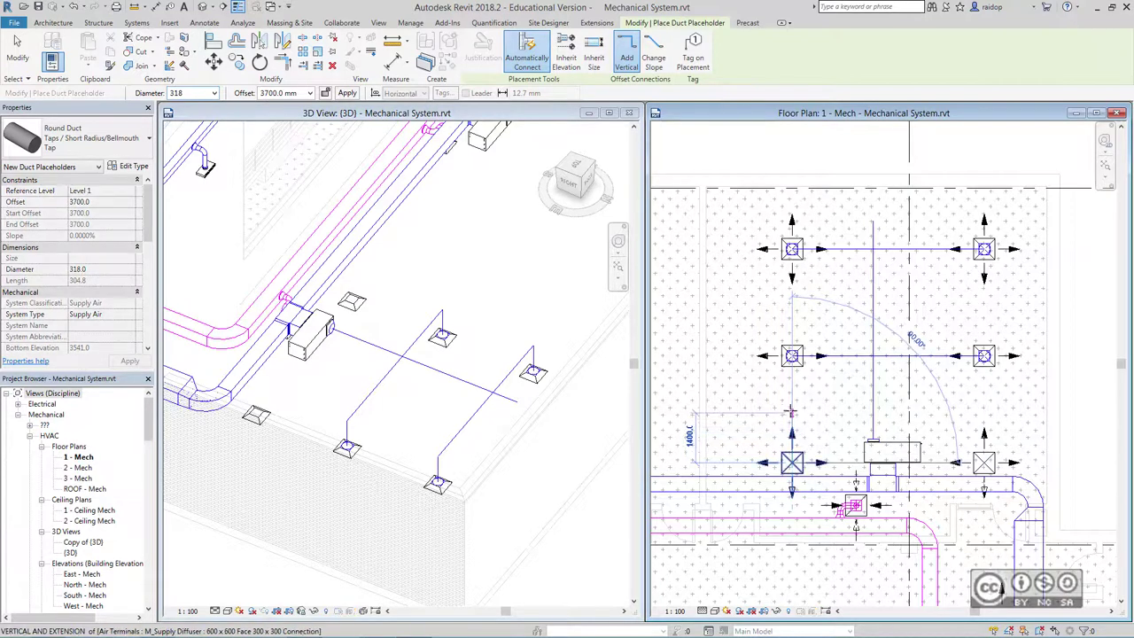
pyautogui.click(873, 403)
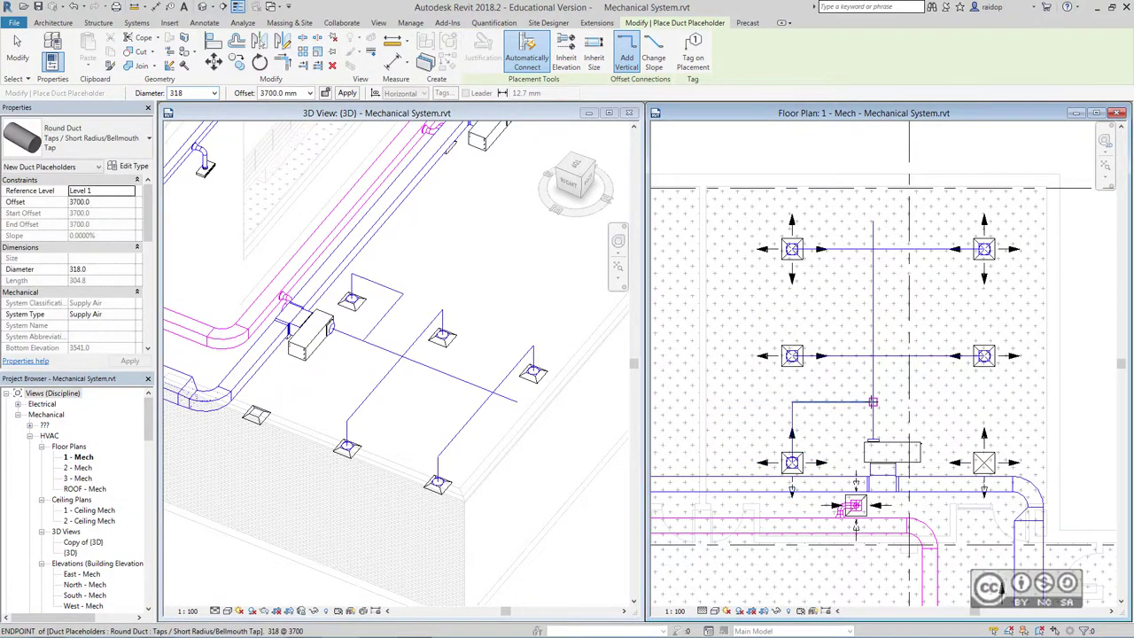
pyautogui.click(983, 461)
pyautogui.click(872, 403)
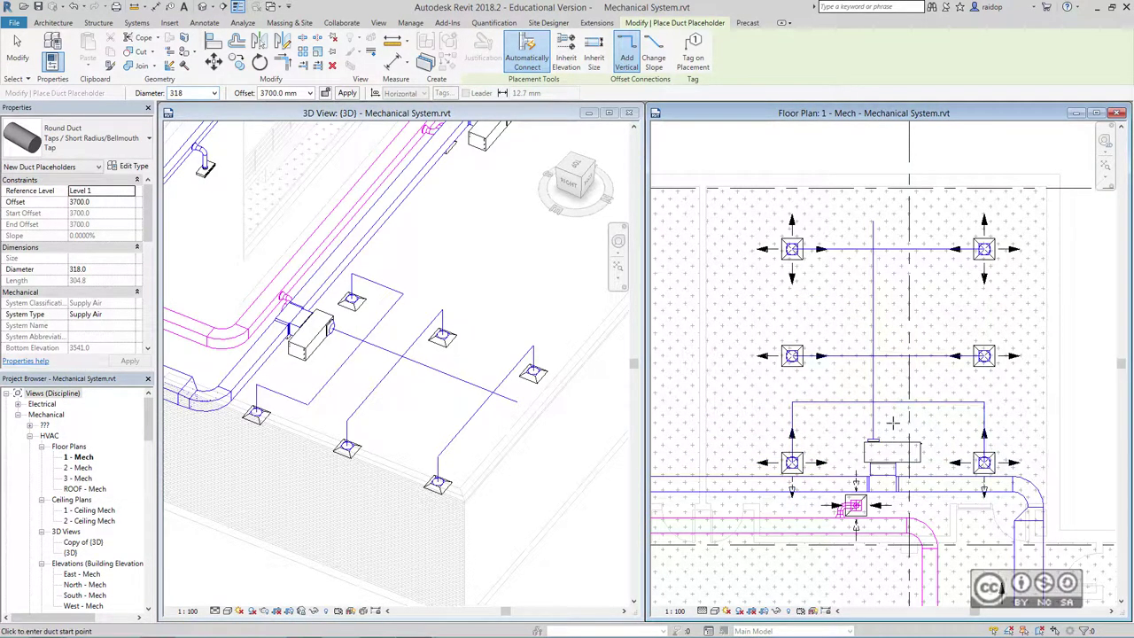
pyautogui.press('Escape')
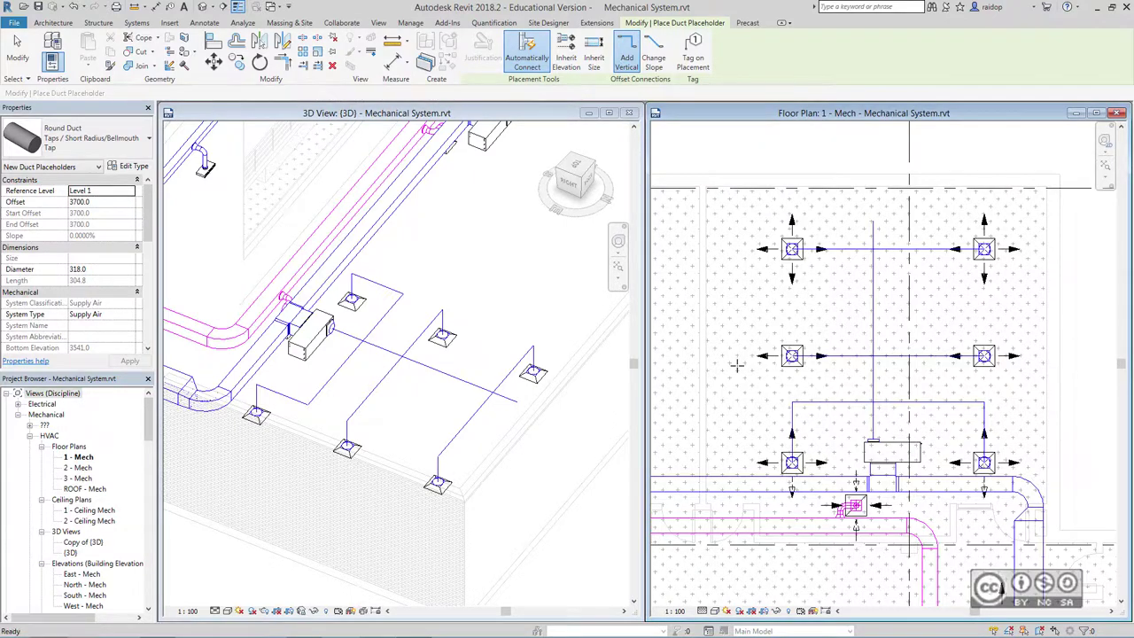
pyautogui.press('Escape')
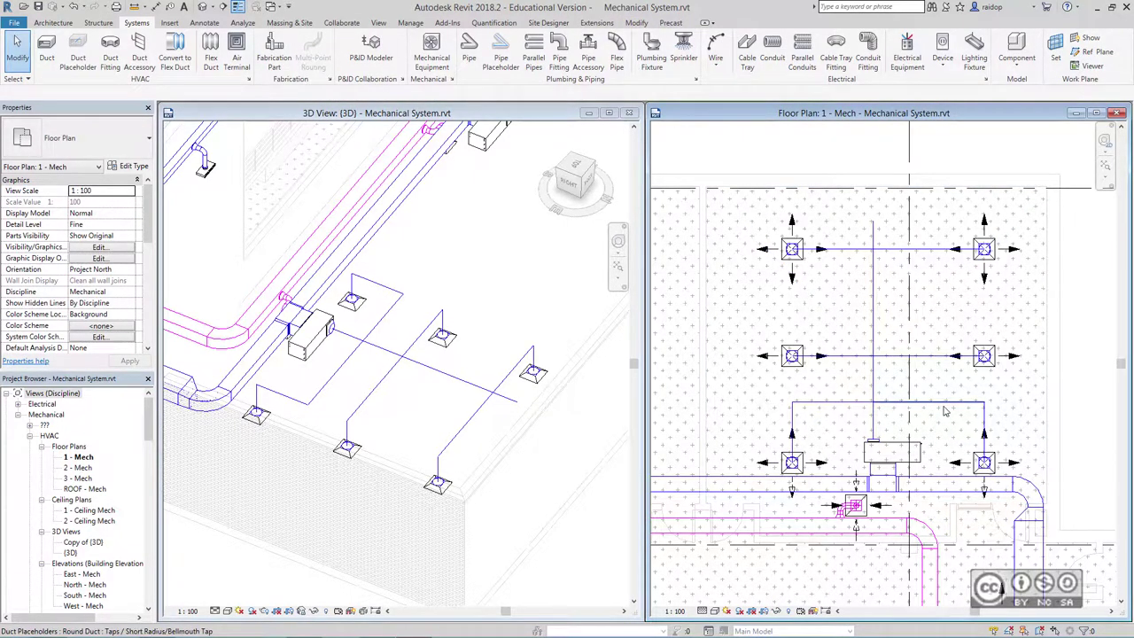
# Step: Set the selected branch duct placeholder's Additional Flow to 150 L/s
pyautogui.click(946, 407)
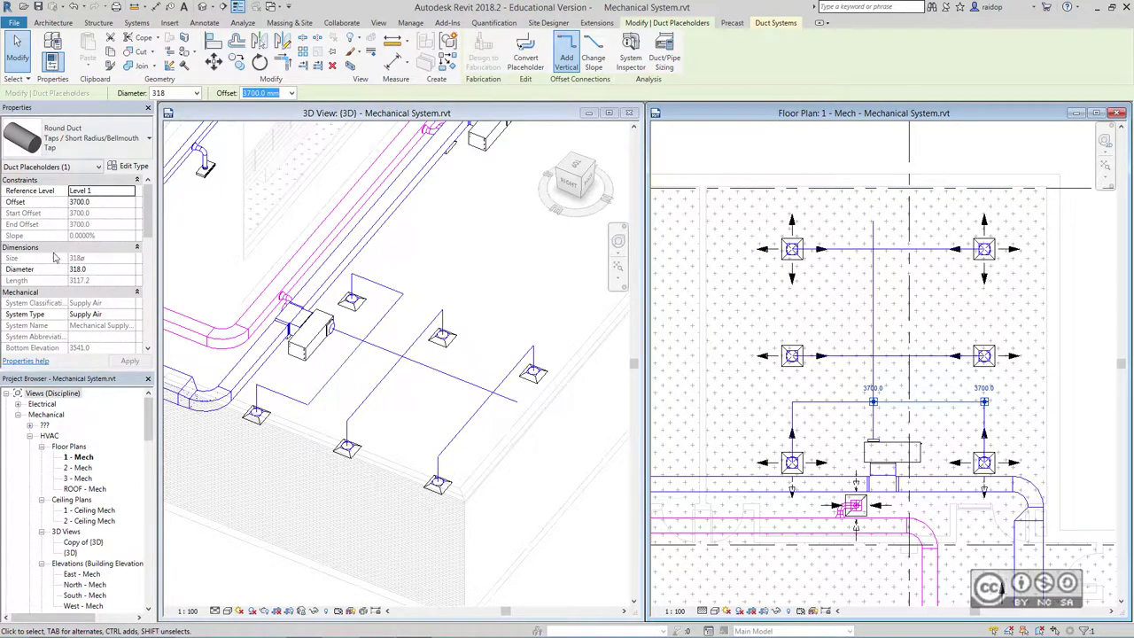
pyautogui.scroll(-3, 55, 259)
pyautogui.scroll(-2, 55, 259)
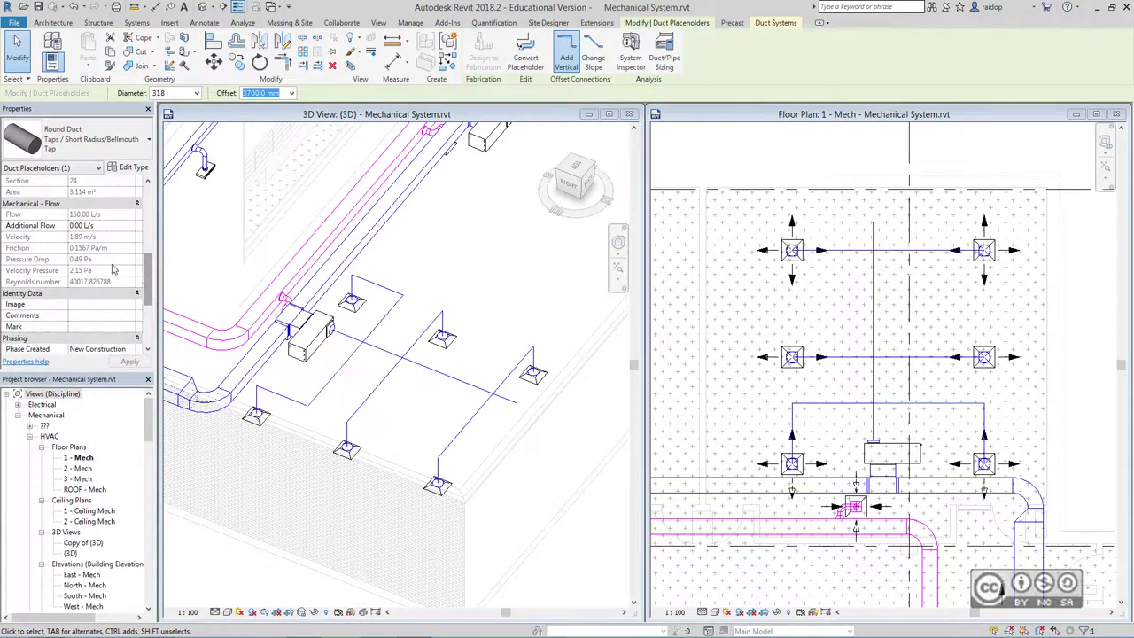
pyautogui.click(80, 226)
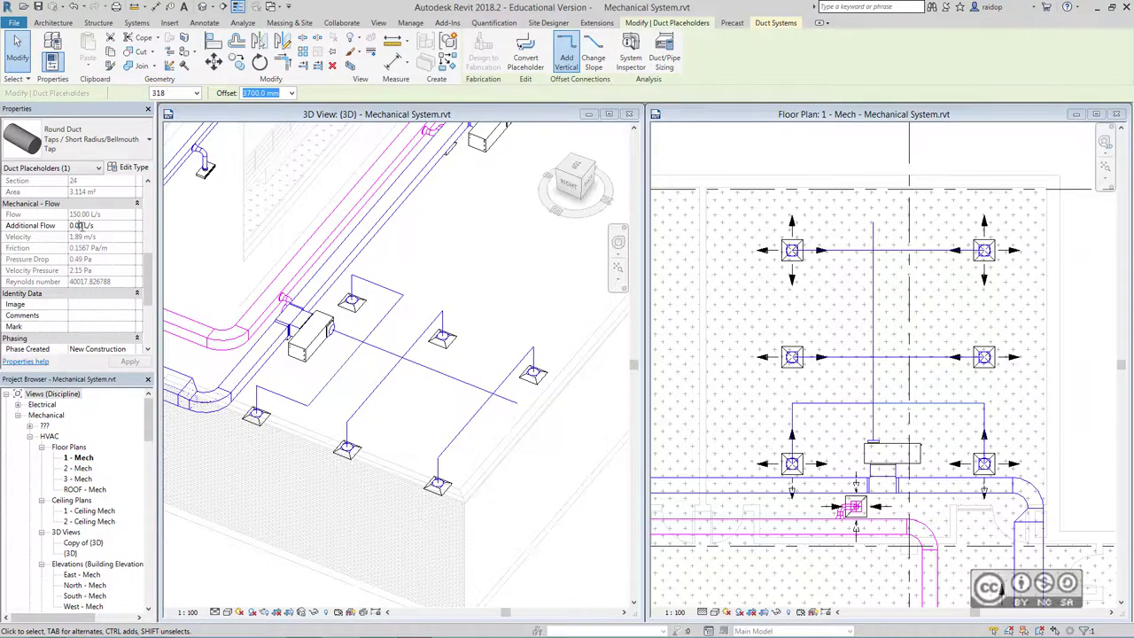
pyautogui.doubleClick(80, 226)
pyautogui.write('150')
pyautogui.click(804, 152)
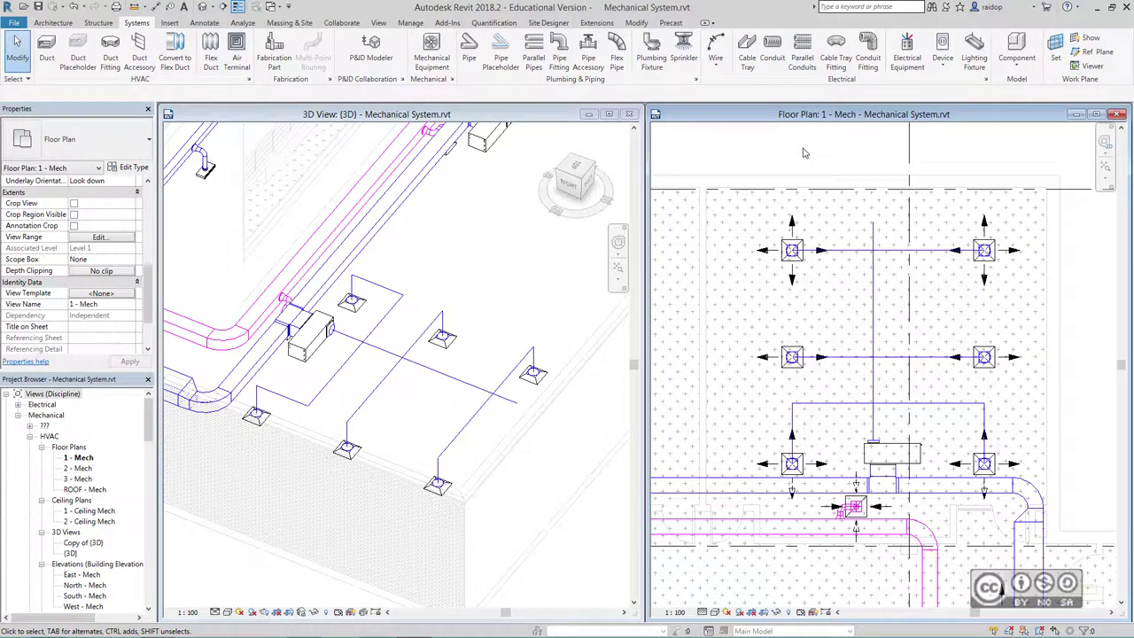
pyautogui.click(1031, 222)
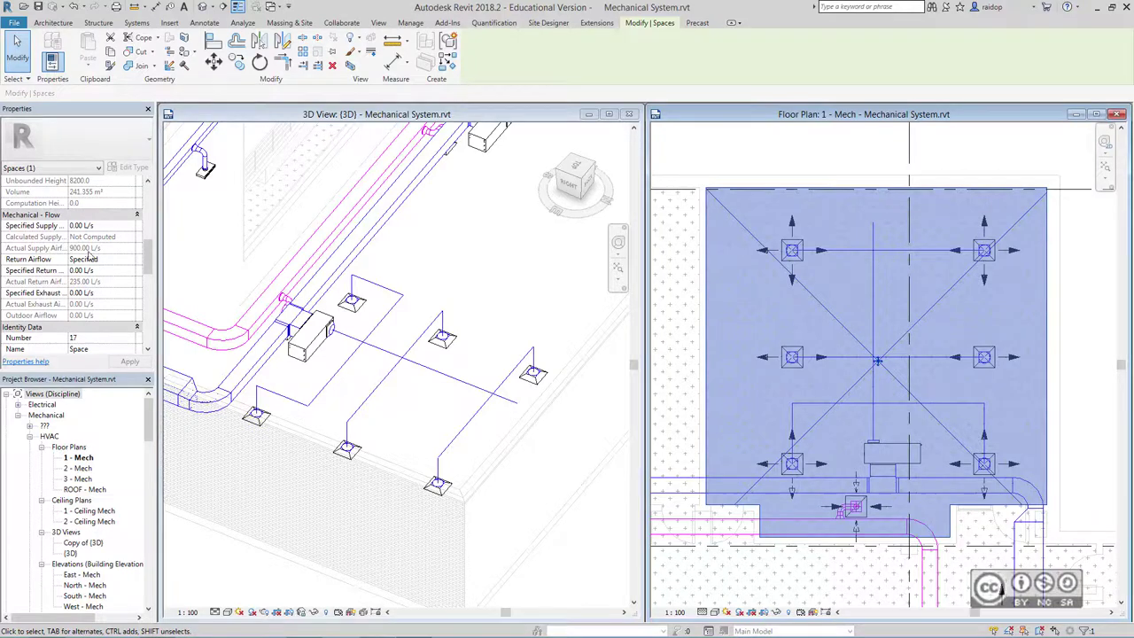
pyautogui.click(842, 149)
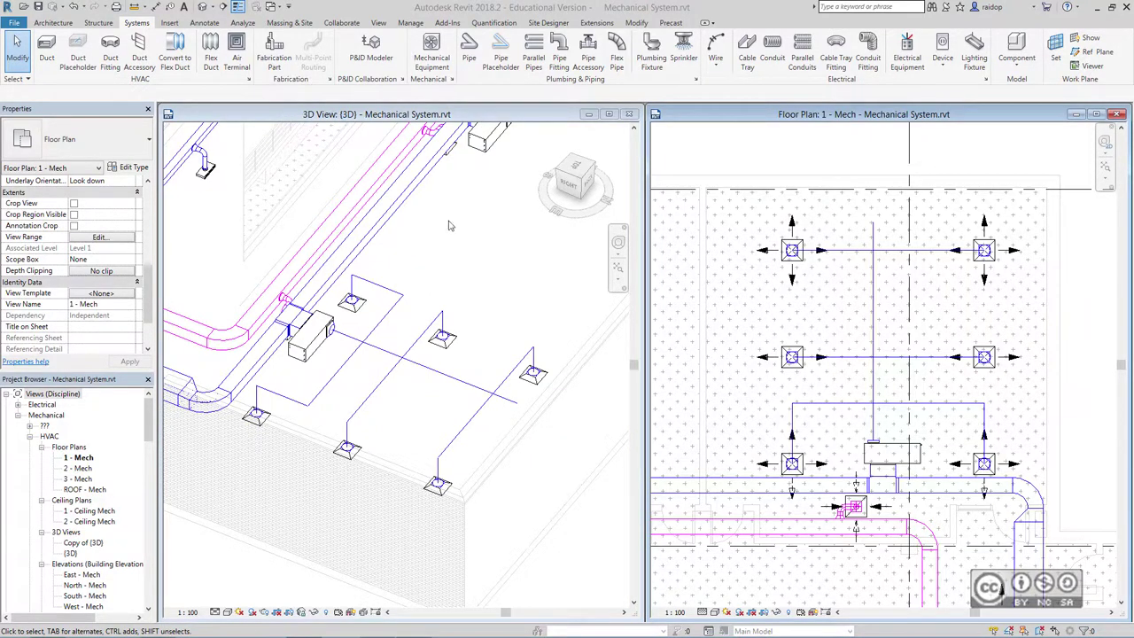
# Step: Set the 3D view's visual style to Wireframe
pyautogui.click(451, 226)
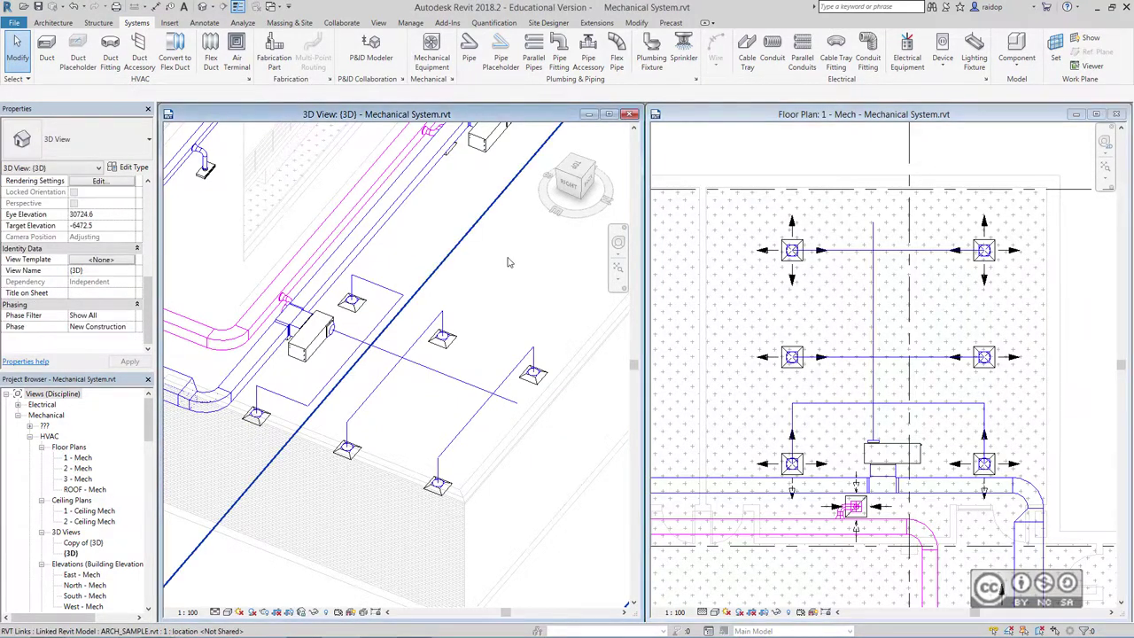
pyautogui.click(228, 611)
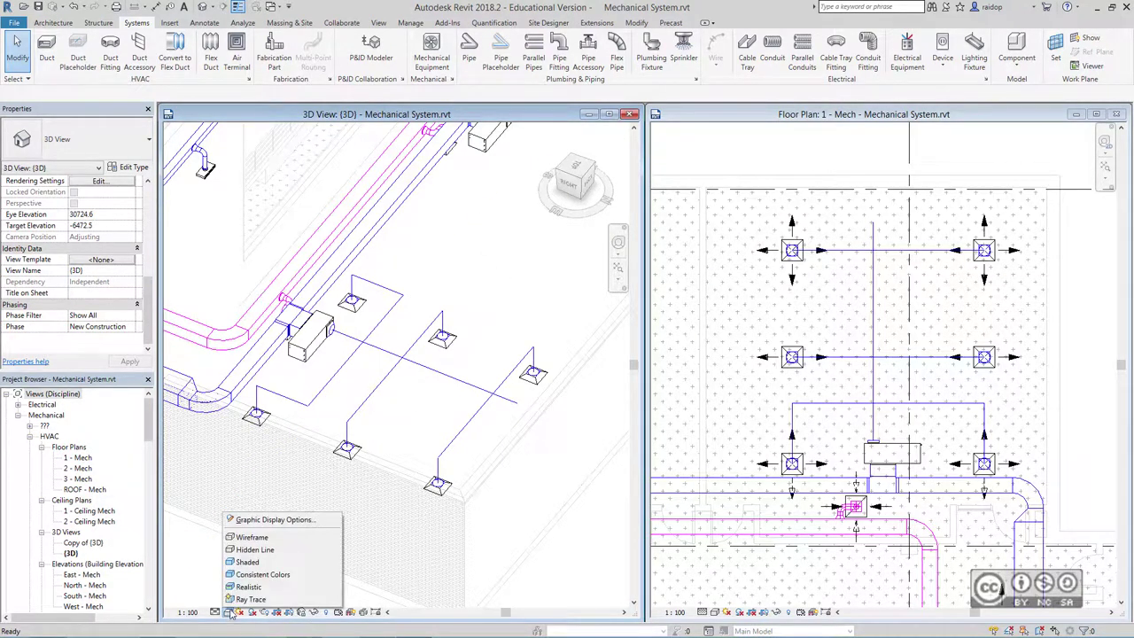
pyautogui.click(266, 542)
# Step: Save the 3D view orientation and lock it under the name Lecture
pyautogui.click(378, 22)
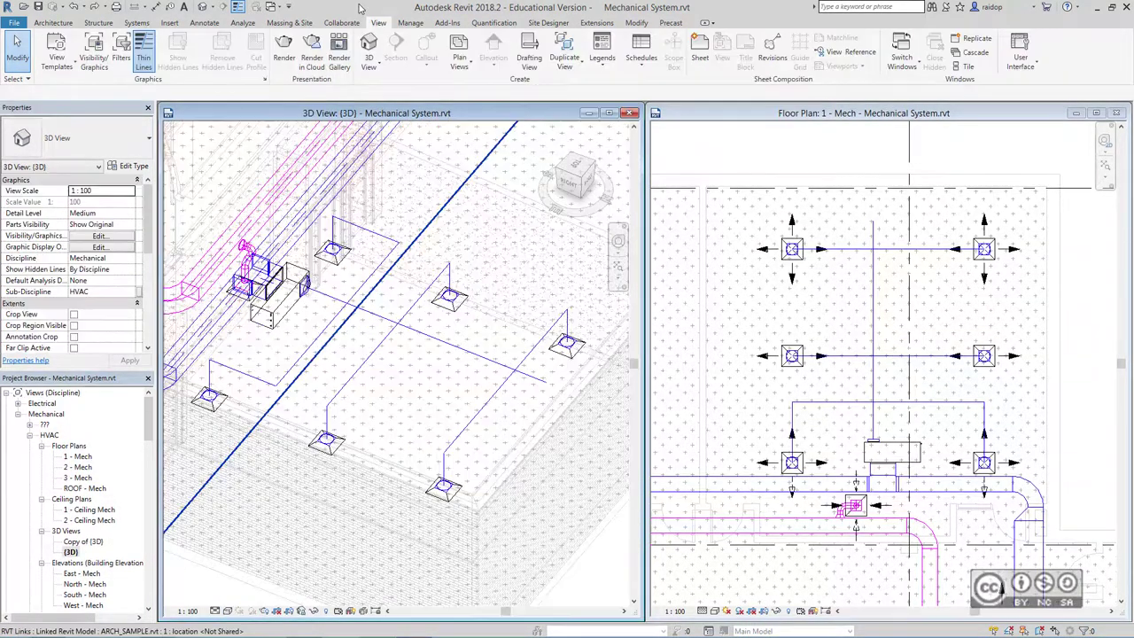
pyautogui.click(205, 23)
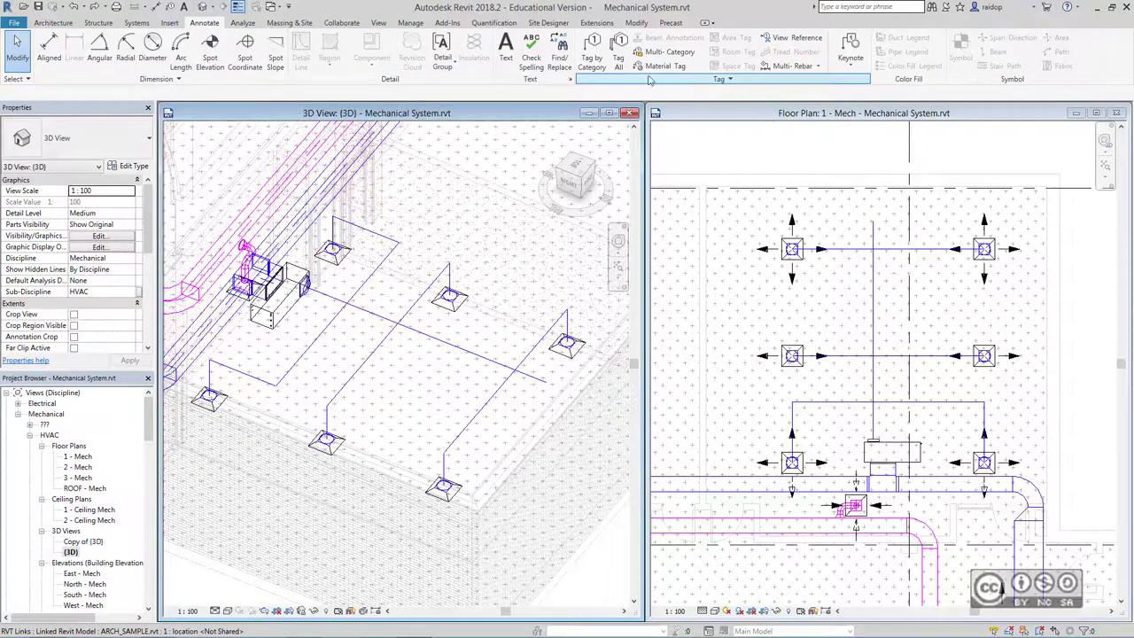
pyautogui.click(591, 57)
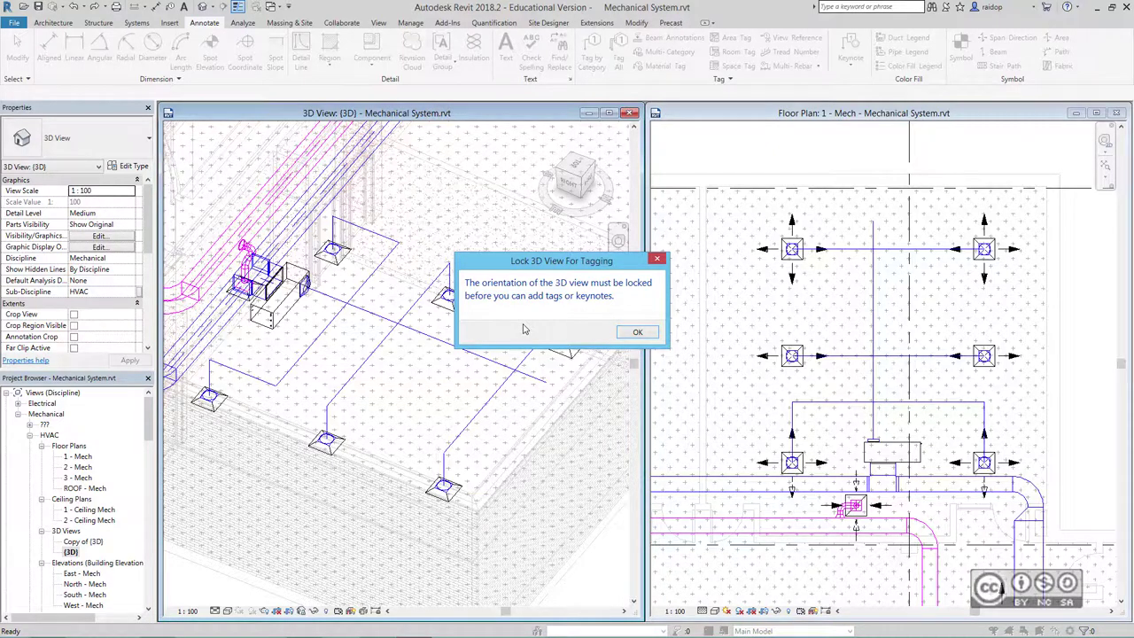
pyautogui.click(637, 333)
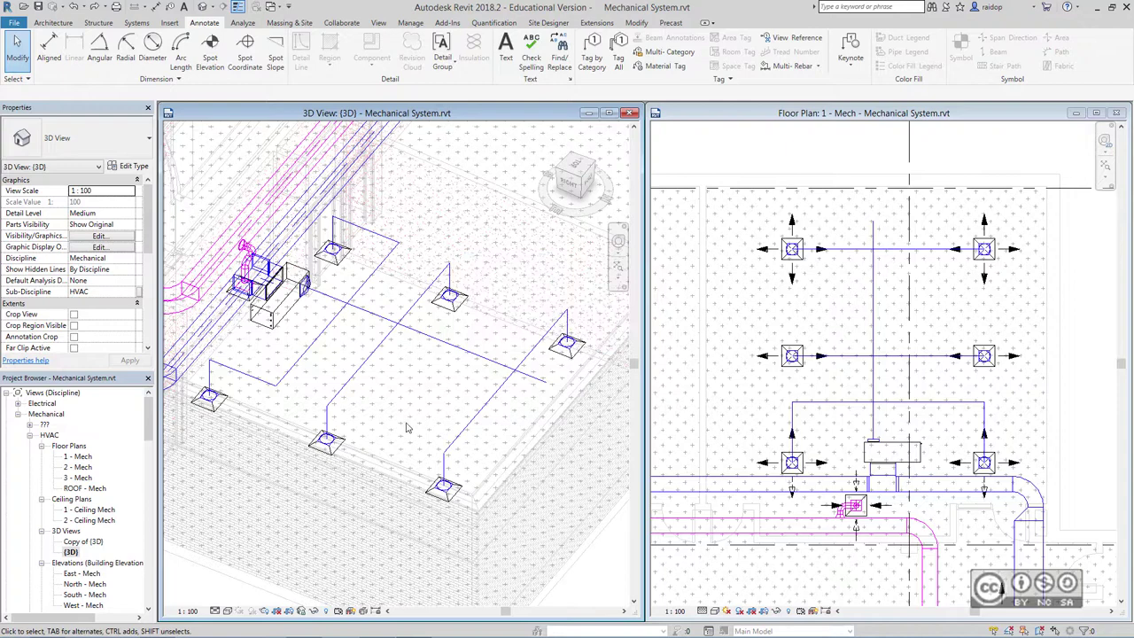
pyautogui.click(301, 612)
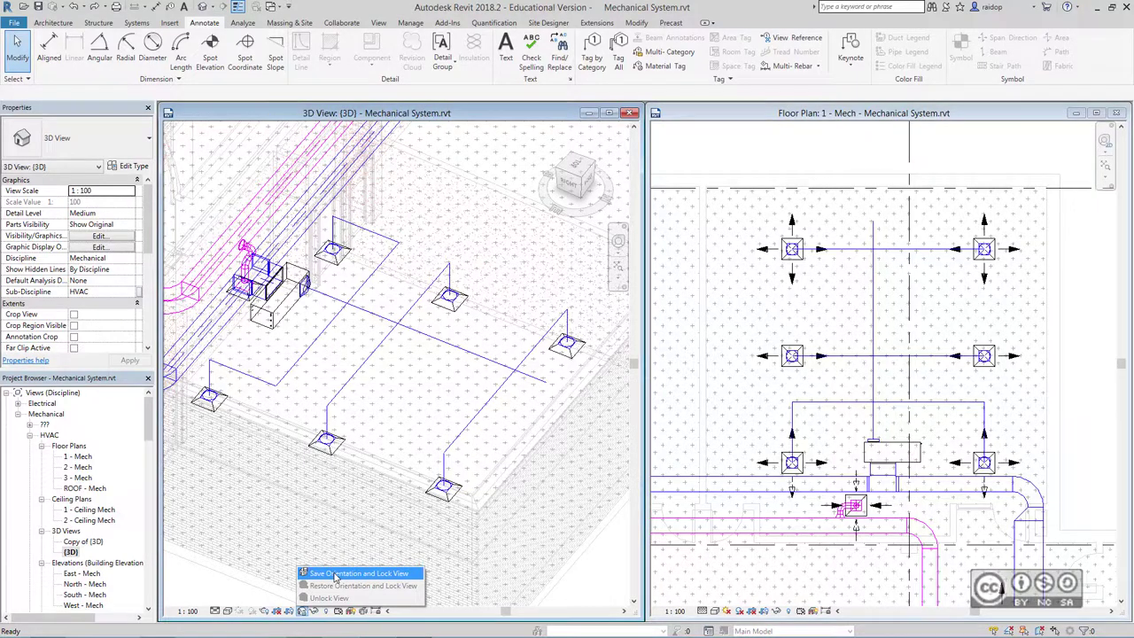
pyautogui.click(336, 575)
pyautogui.write('Lecture')
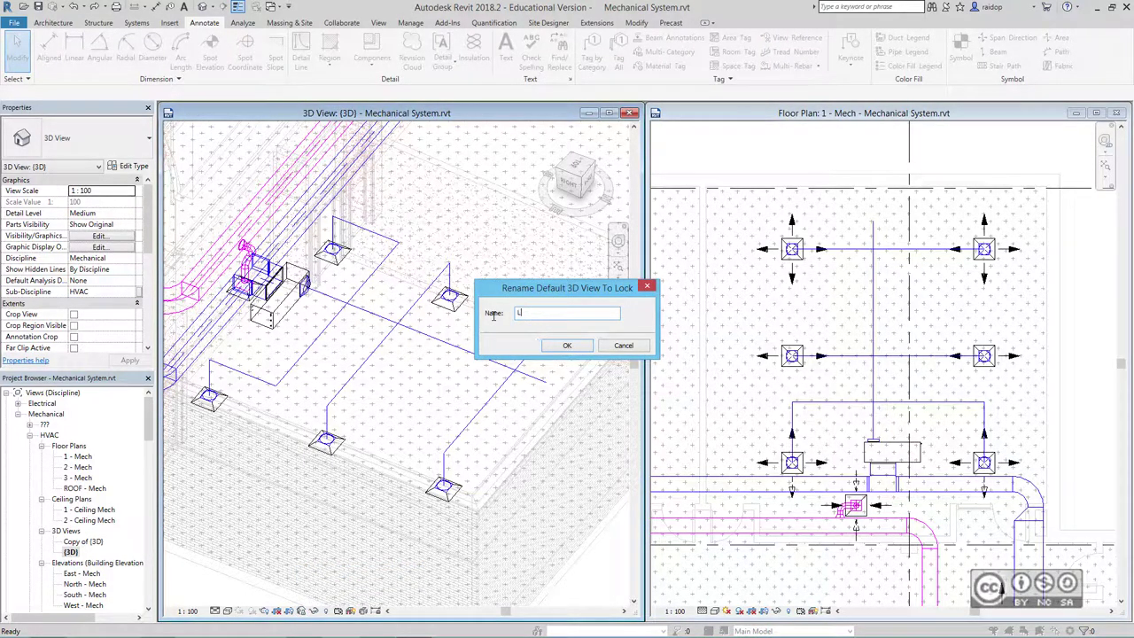
pyautogui.click(569, 347)
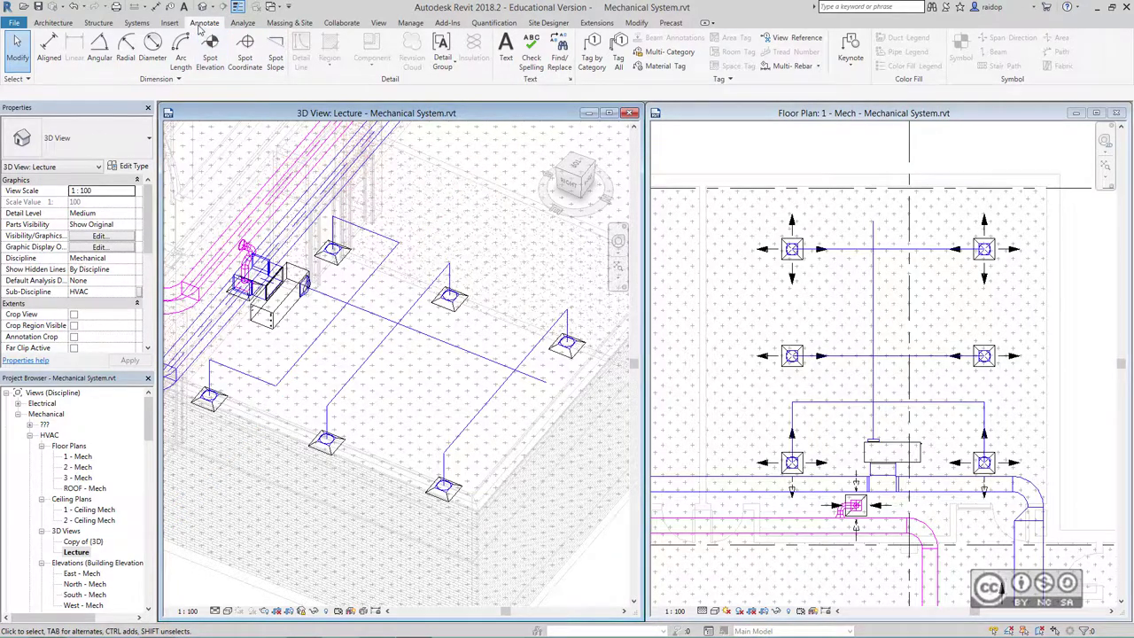
# Step: Tag four duct placeholders in the 3D view with 318ø size tags, without leaders
pyautogui.click(592, 62)
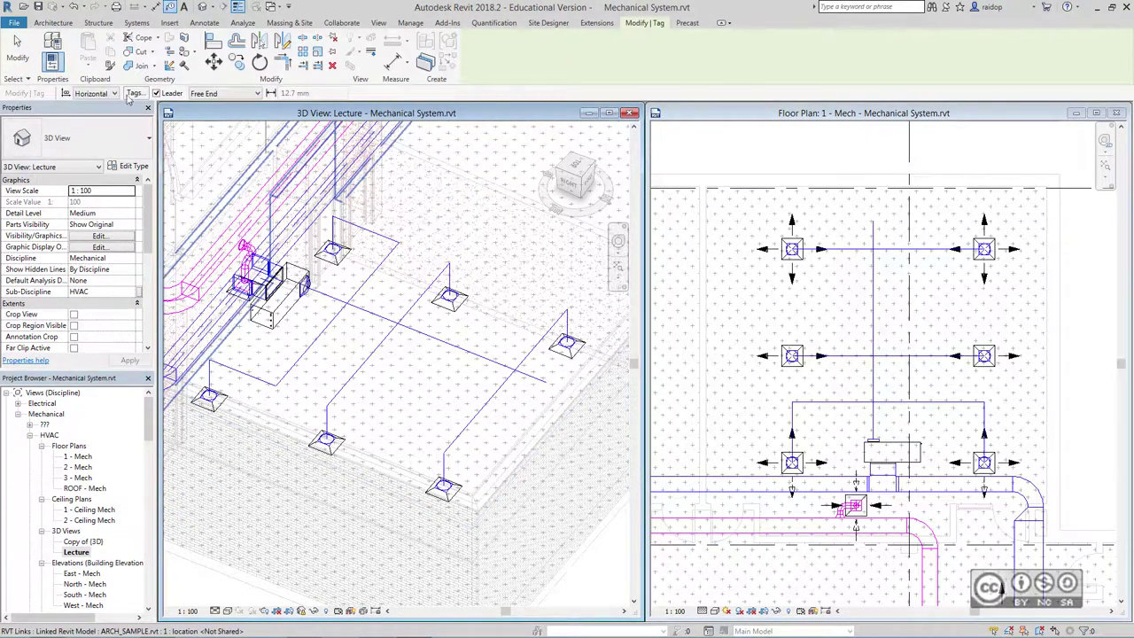
pyautogui.click(156, 94)
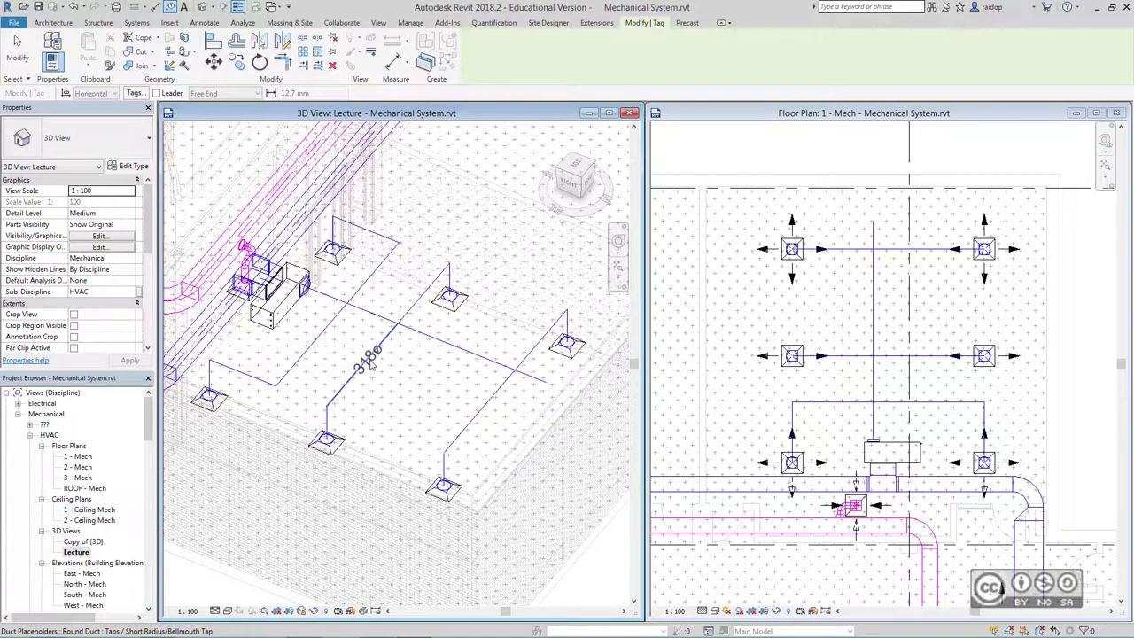
pyautogui.click(371, 363)
pyautogui.click(474, 415)
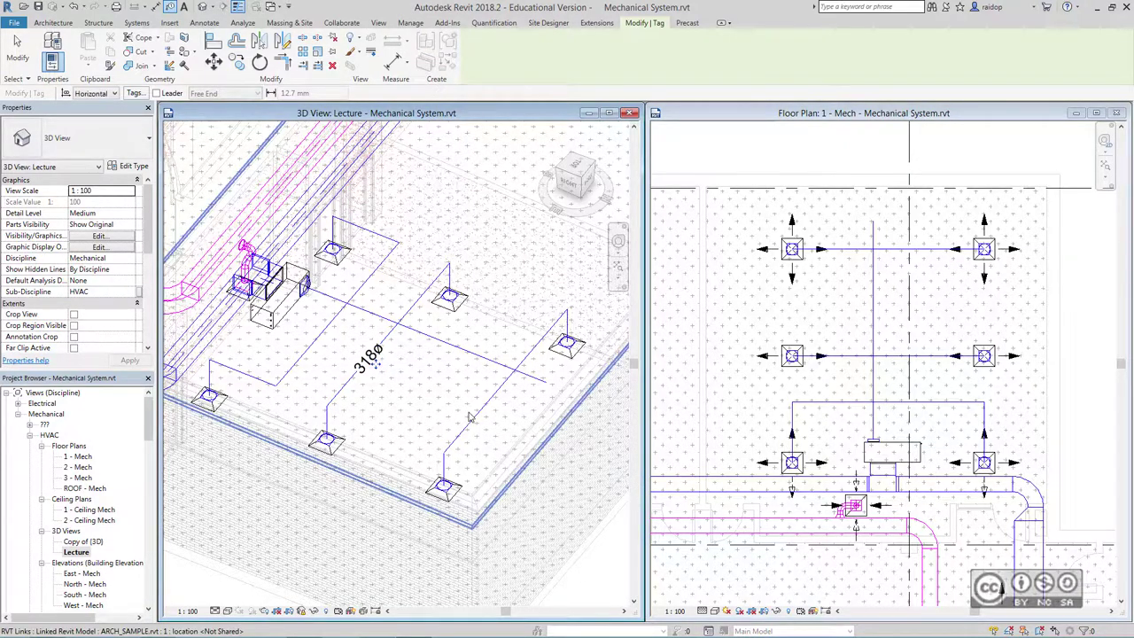
pyautogui.click(483, 348)
pyautogui.click(541, 350)
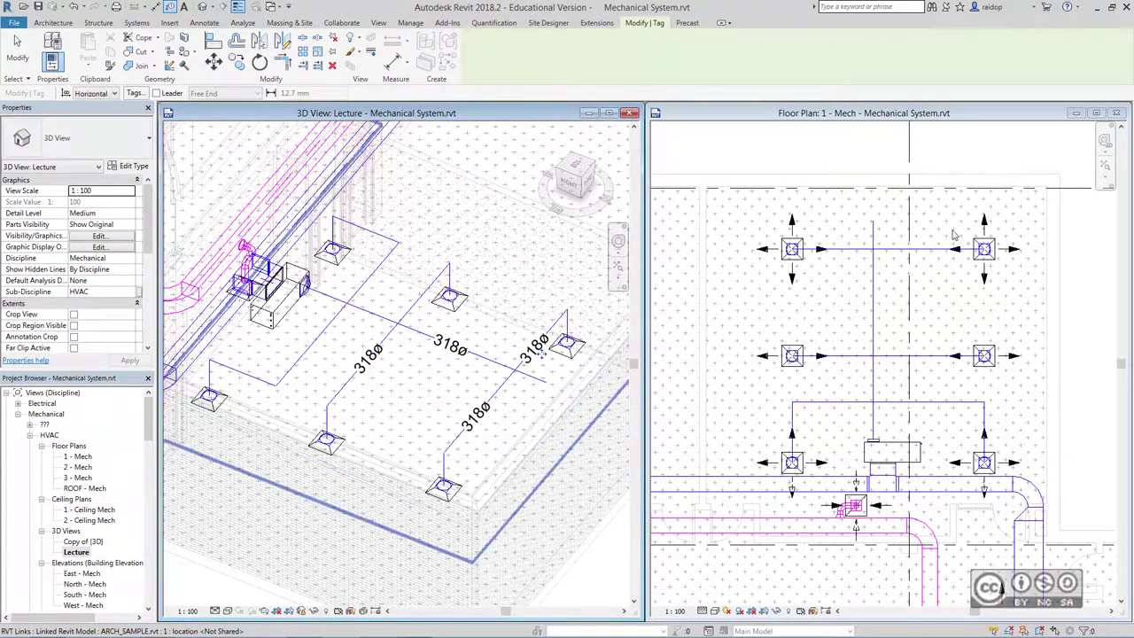
# Step: Tag the top and lower ducts in the 1 - Mech floor plan with size tags
pyautogui.click(831, 118)
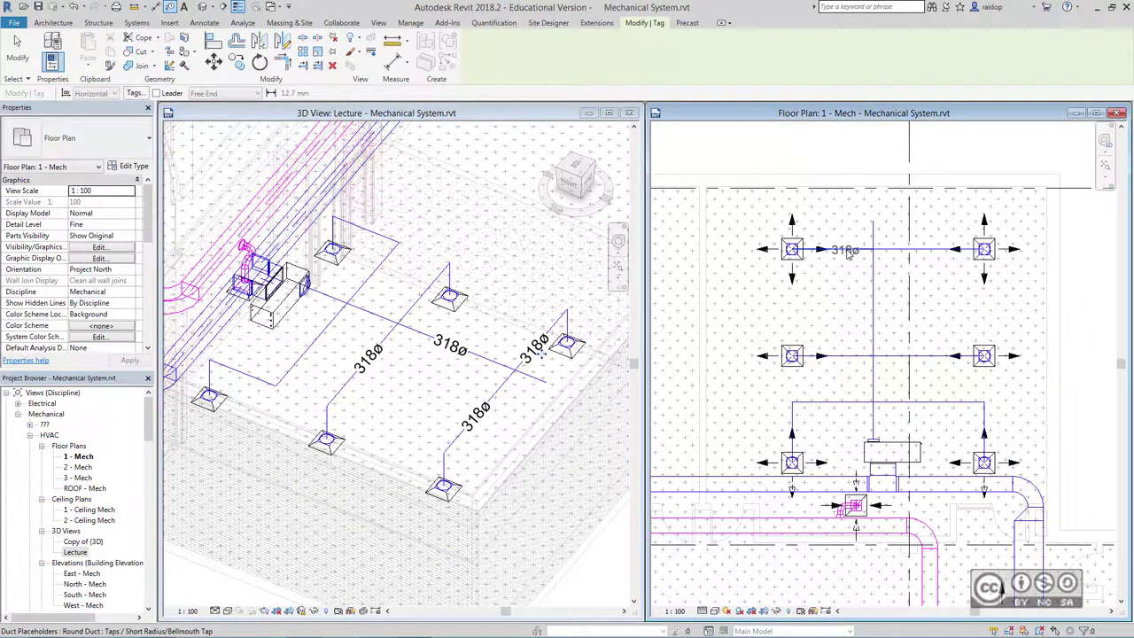
pyautogui.click(928, 255)
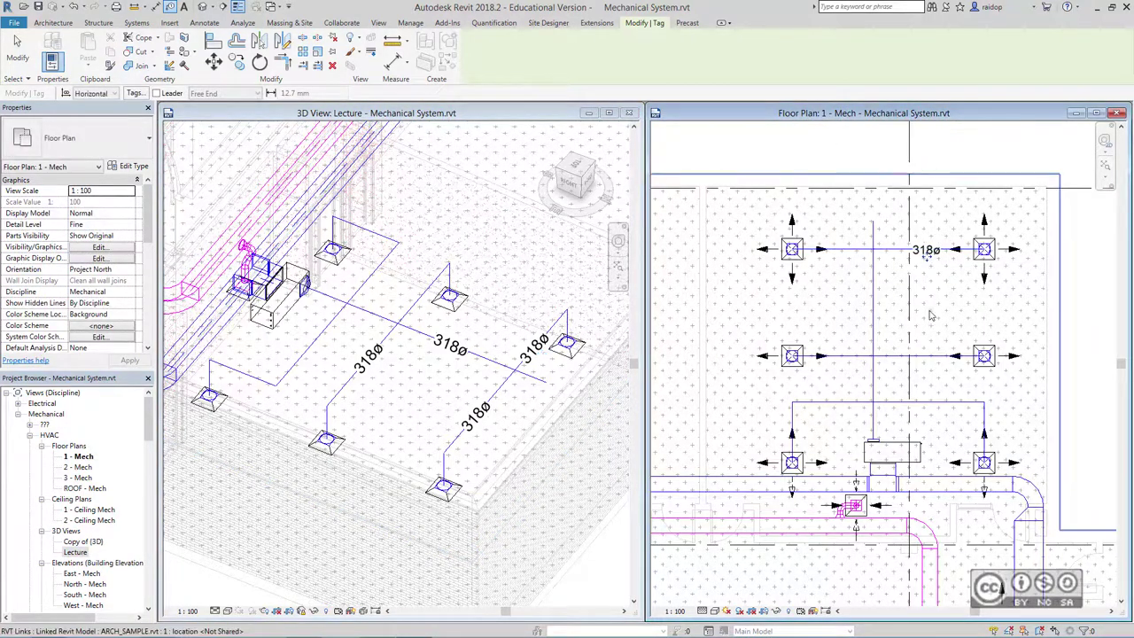
pyautogui.click(936, 405)
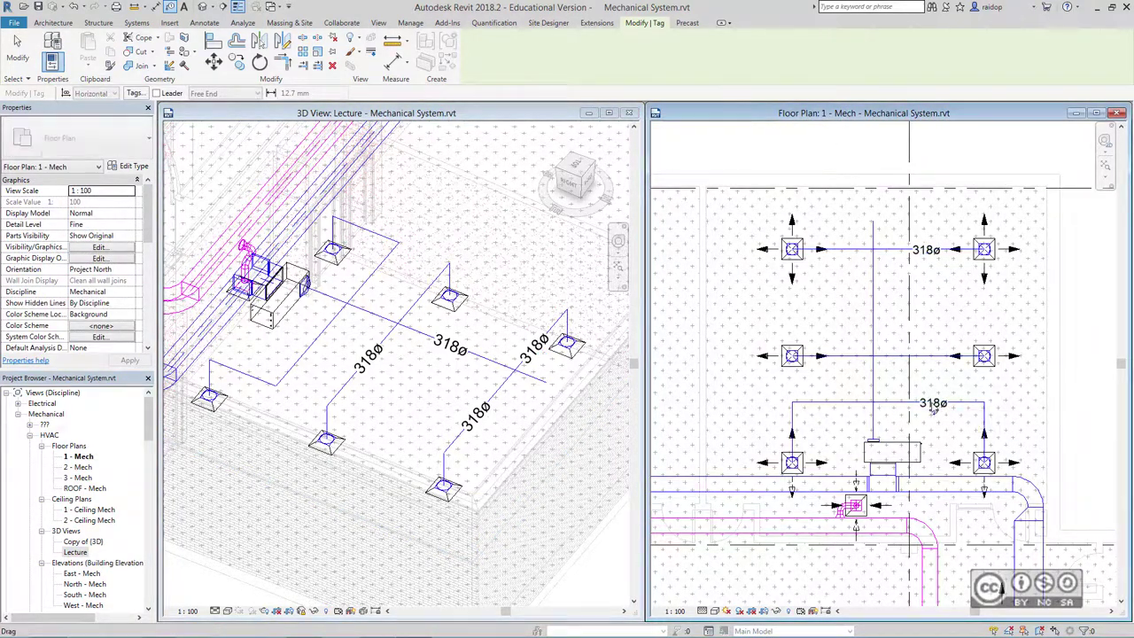
pyautogui.press('Escape')
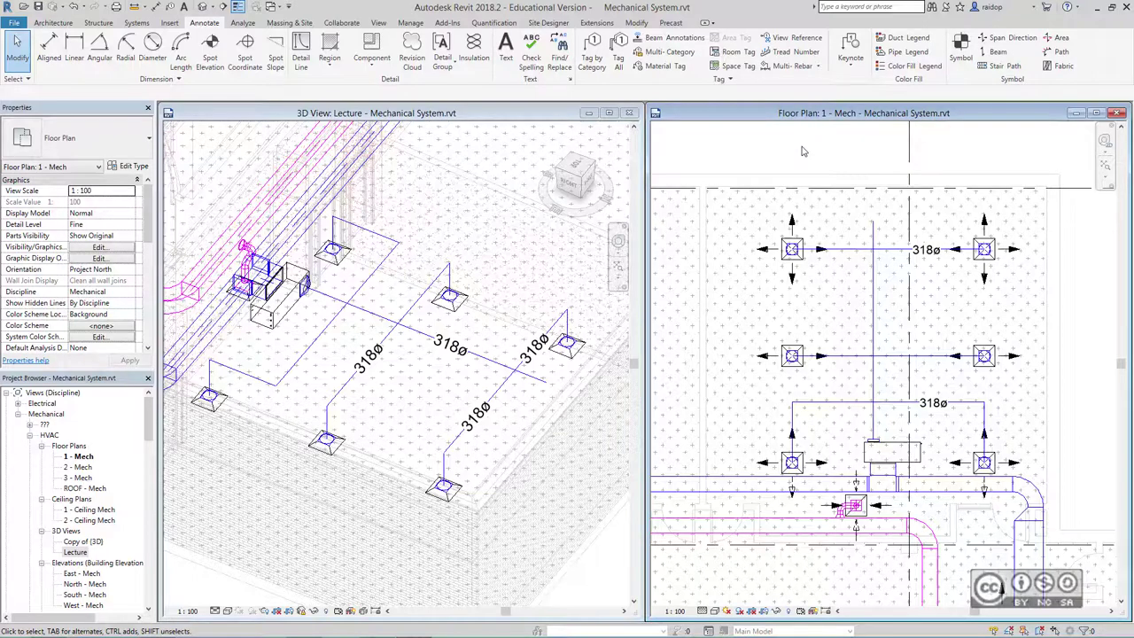
pyautogui.click(924, 346)
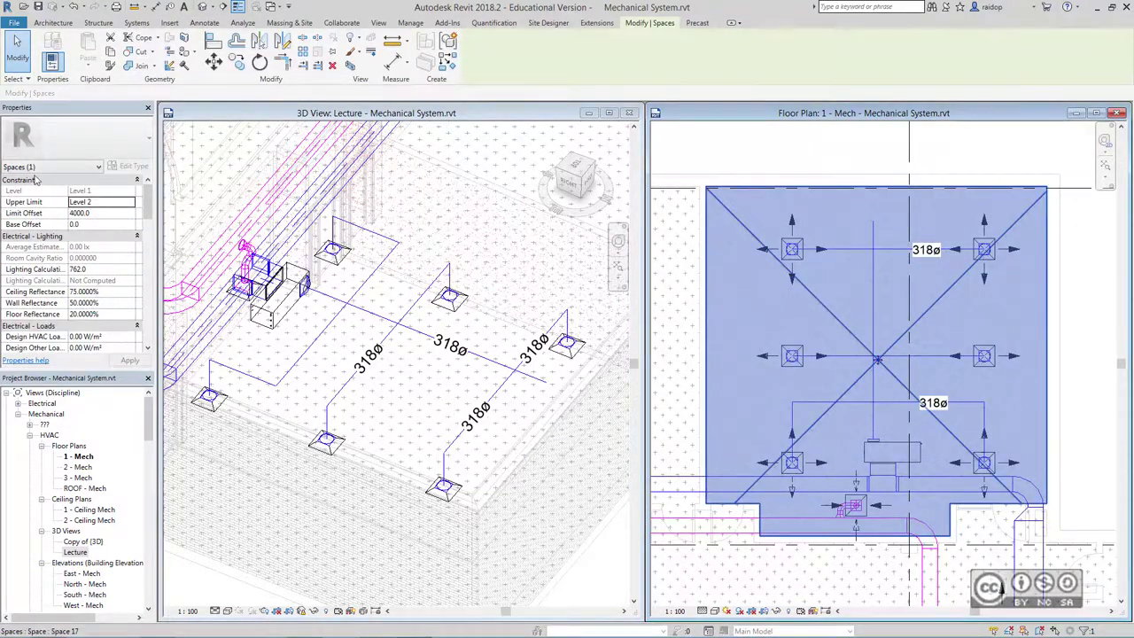
pyautogui.scroll(-5, 150, 211)
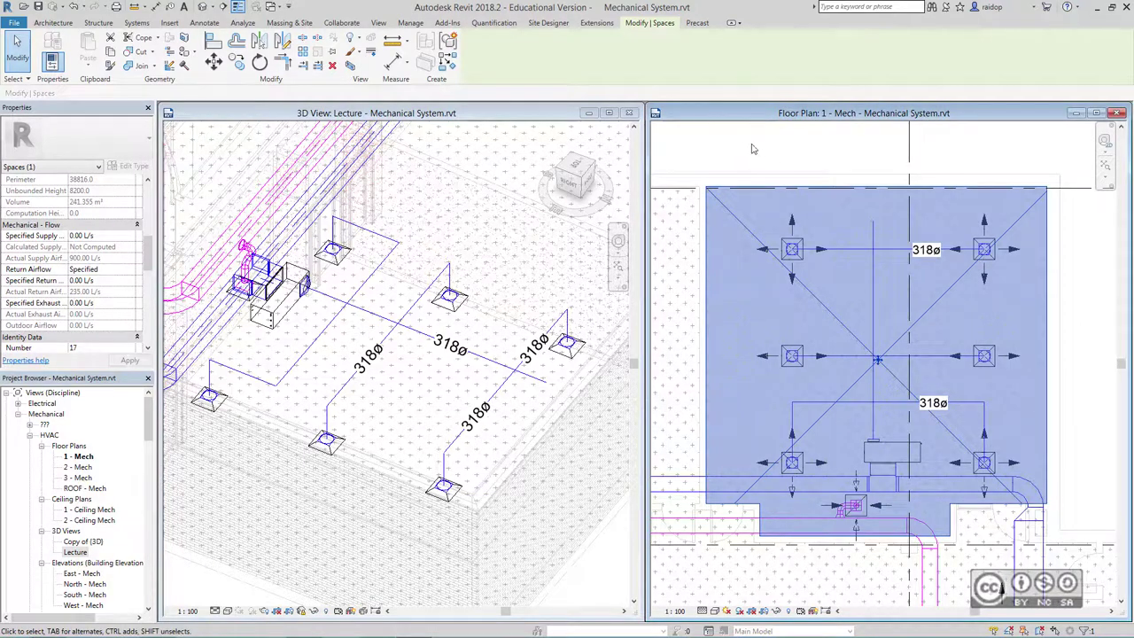
pyautogui.click(798, 151)
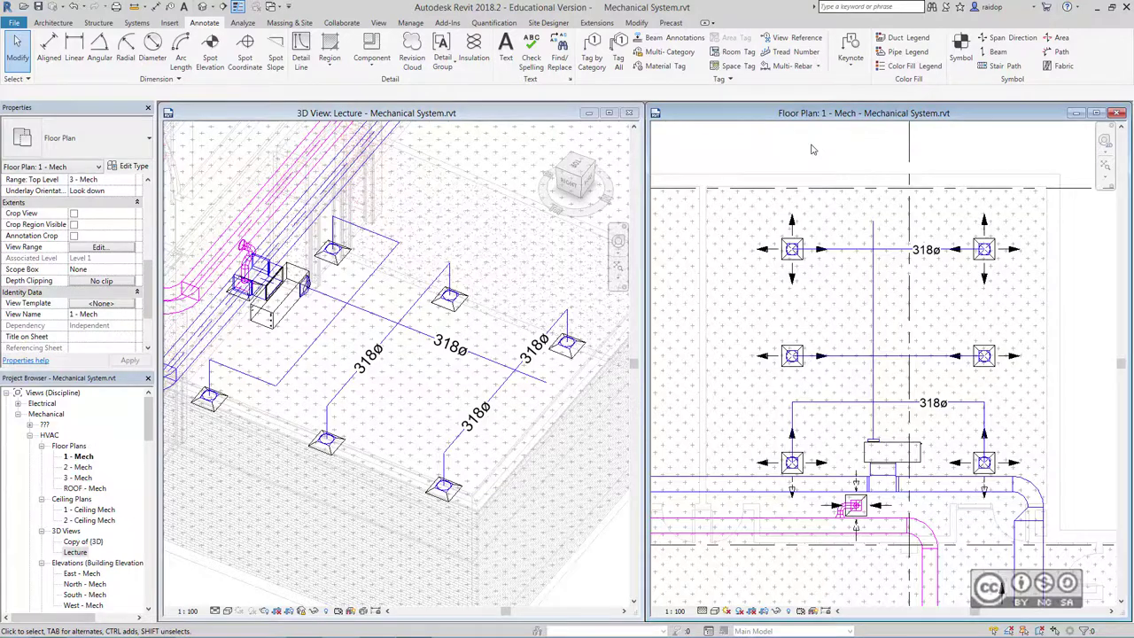
# Step: Calculate the heating and cooling loads and close the Loads Report
pyautogui.click(244, 23)
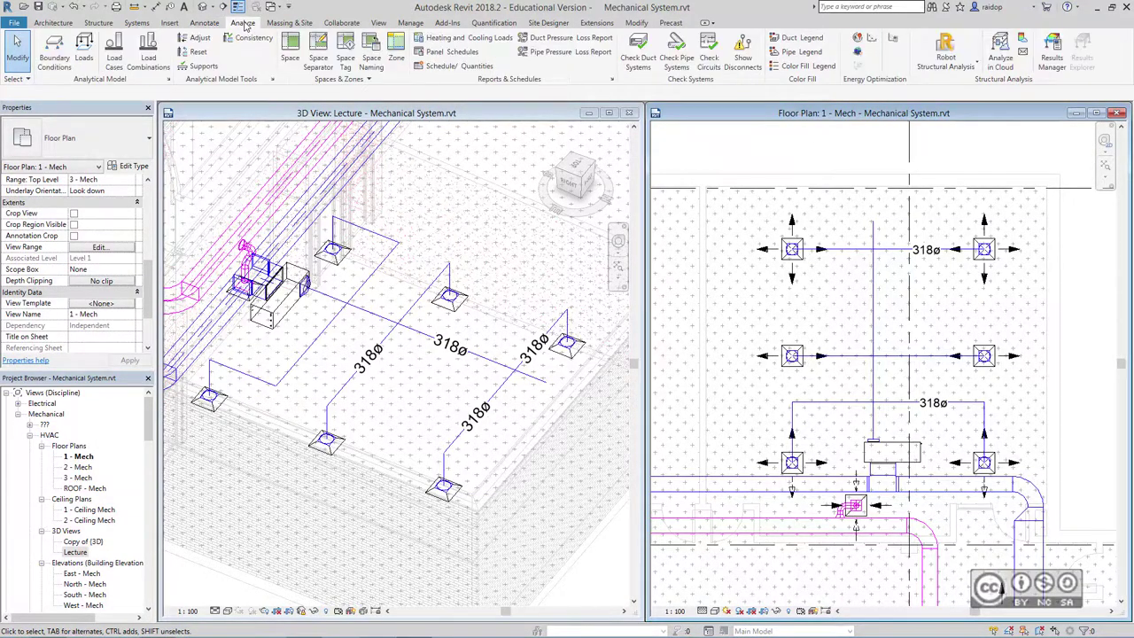
pyautogui.click(477, 41)
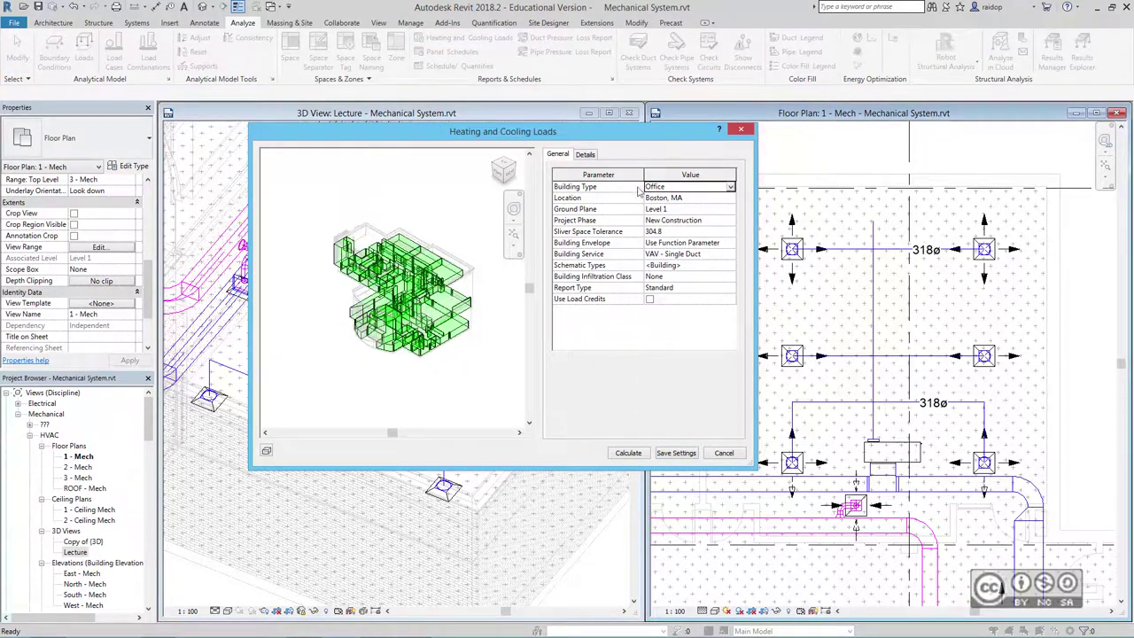
pyautogui.click(626, 453)
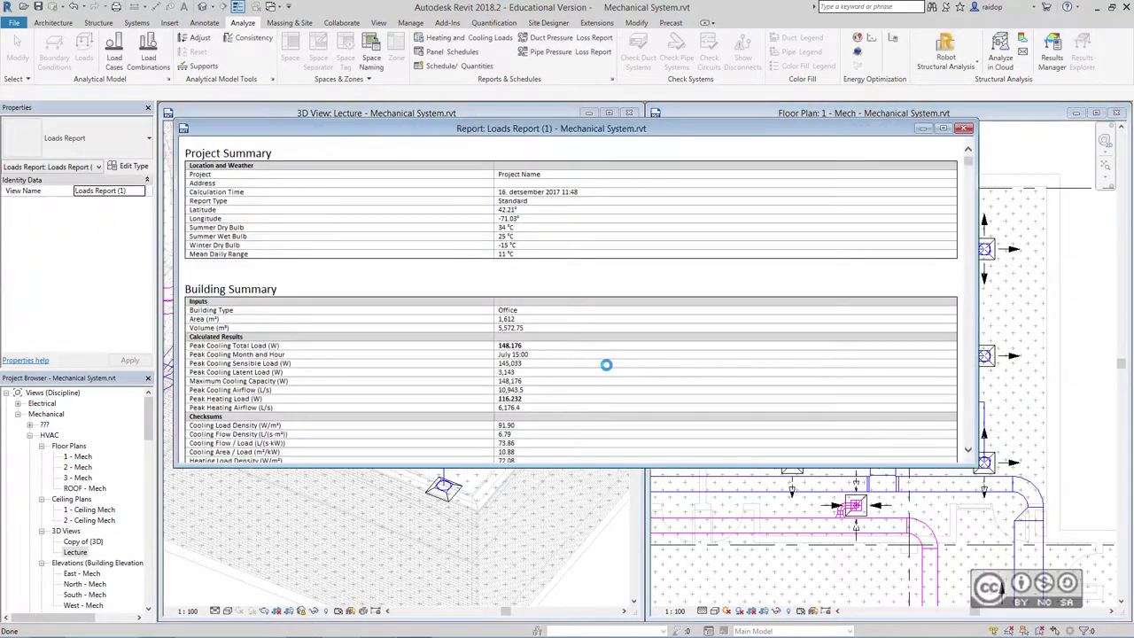
pyautogui.click(964, 129)
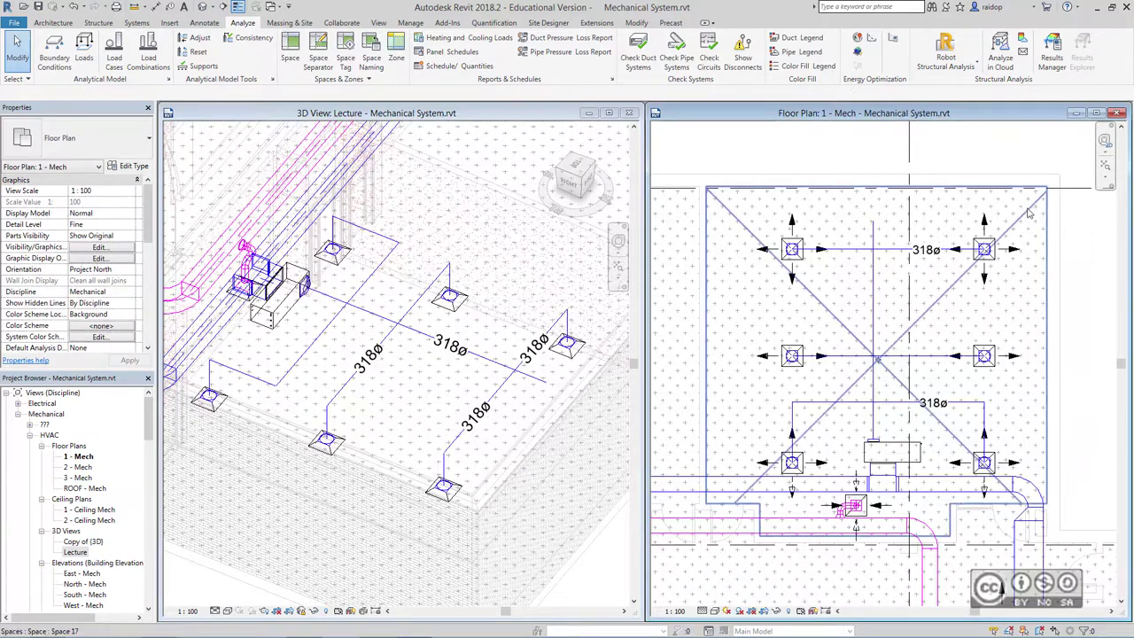
# Step: Select the bay's space and review its airflow values in Properties
pyautogui.click(1028, 213)
pyautogui.moveTo(147, 206); pyautogui.dragTo(147, 255)
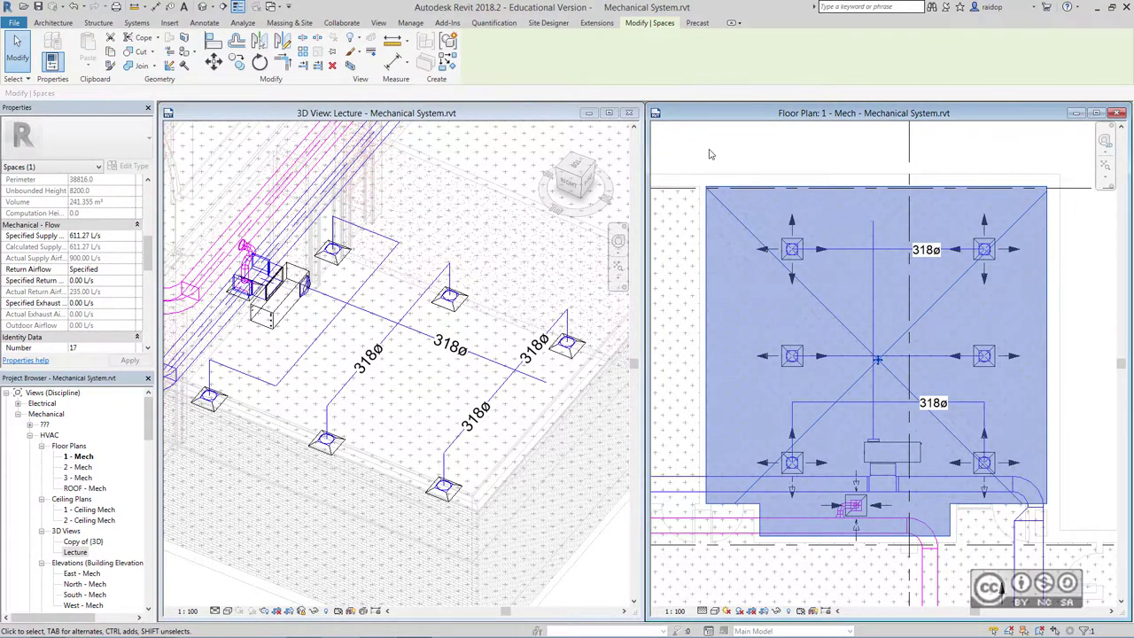
pyautogui.click(754, 154)
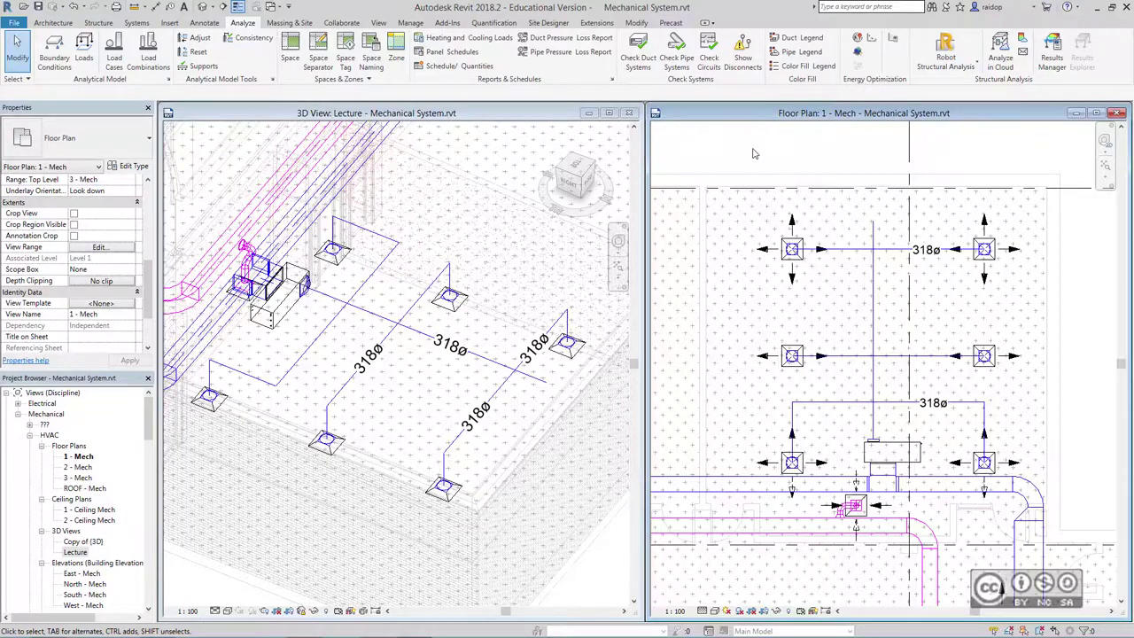
# Step: Select the six supply diffusers and change their Flow from 150 to 102 L/s
pyautogui.click(791, 249)
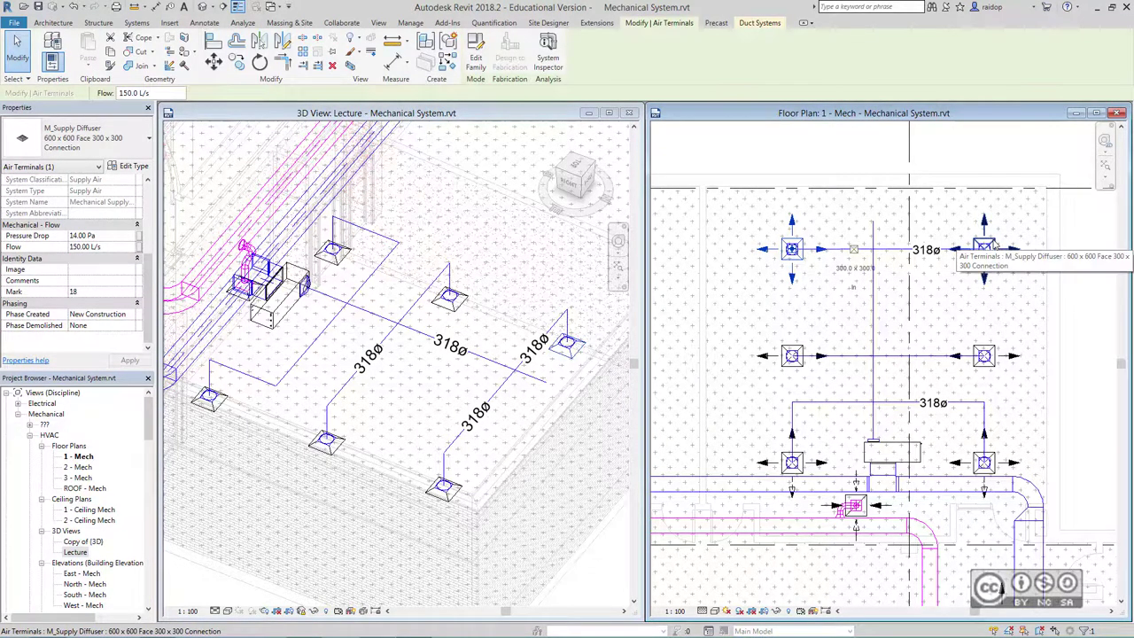
pyautogui.keyDown('ctrl'); pyautogui.click(990, 251); pyautogui.keyUp('ctrl')
pyautogui.keyDown('ctrl'); pyautogui.click(990, 354); pyautogui.keyUp('ctrl')
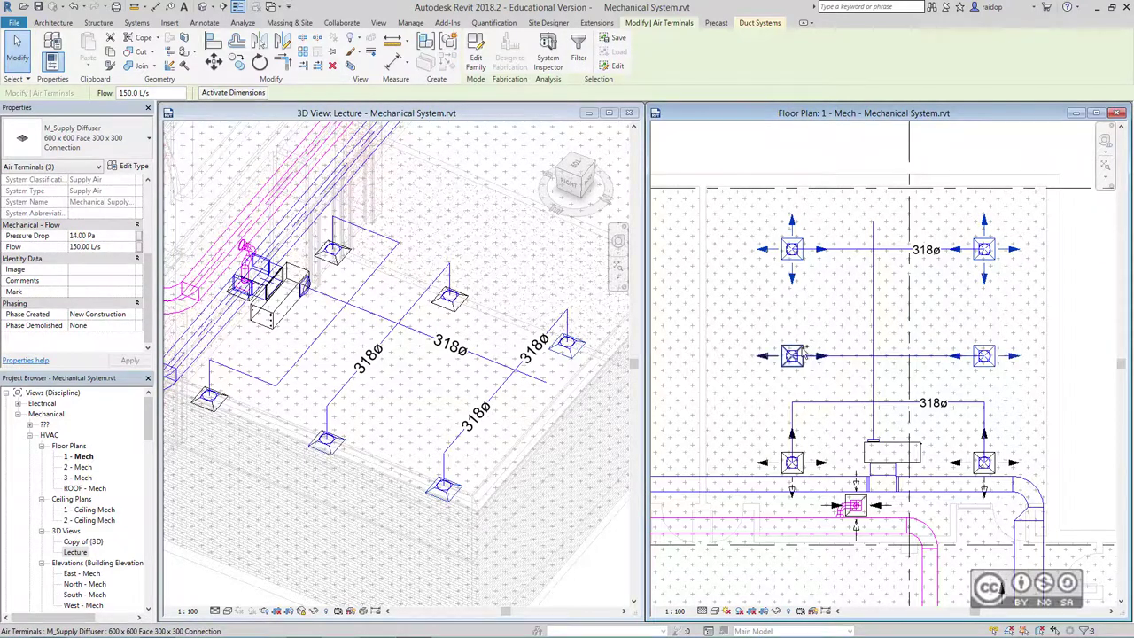
pyautogui.keyDown('ctrl'); pyautogui.click(990, 460); pyautogui.keyUp('ctrl')
pyautogui.keyDown('ctrl'); pyautogui.click(993, 459); pyautogui.keyUp('ctrl')
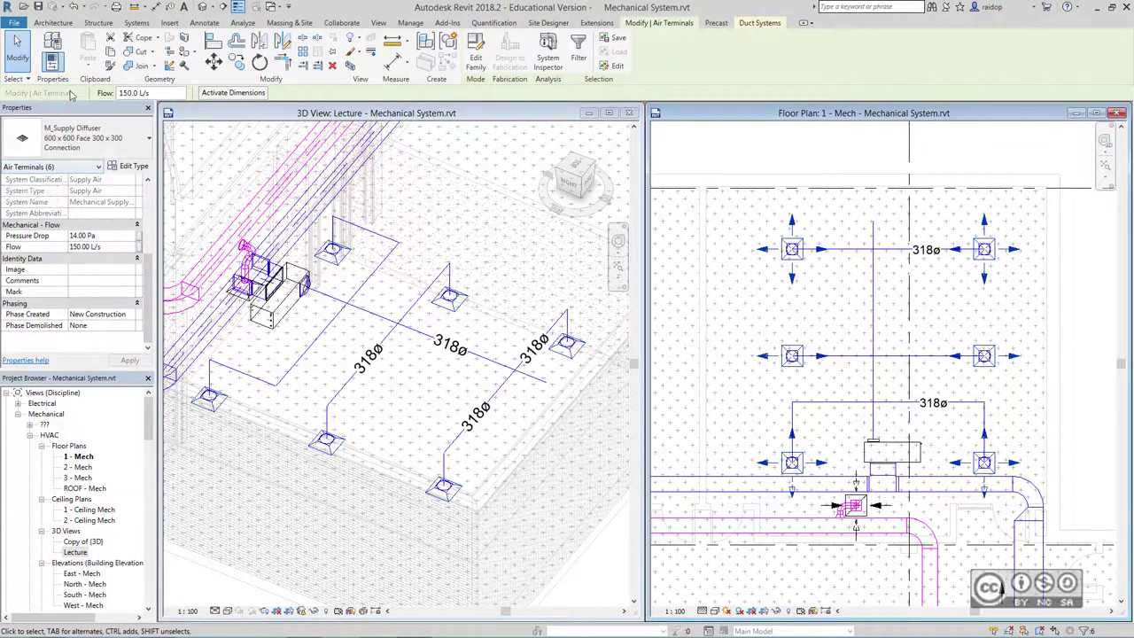
pyautogui.click(135, 96)
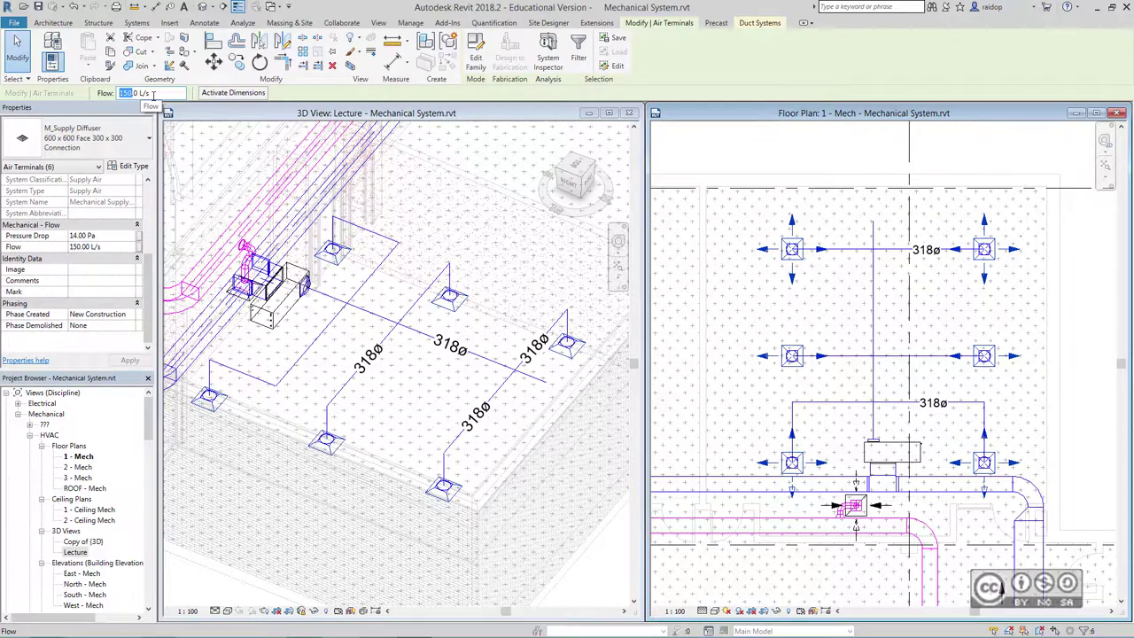
pyautogui.write('102')
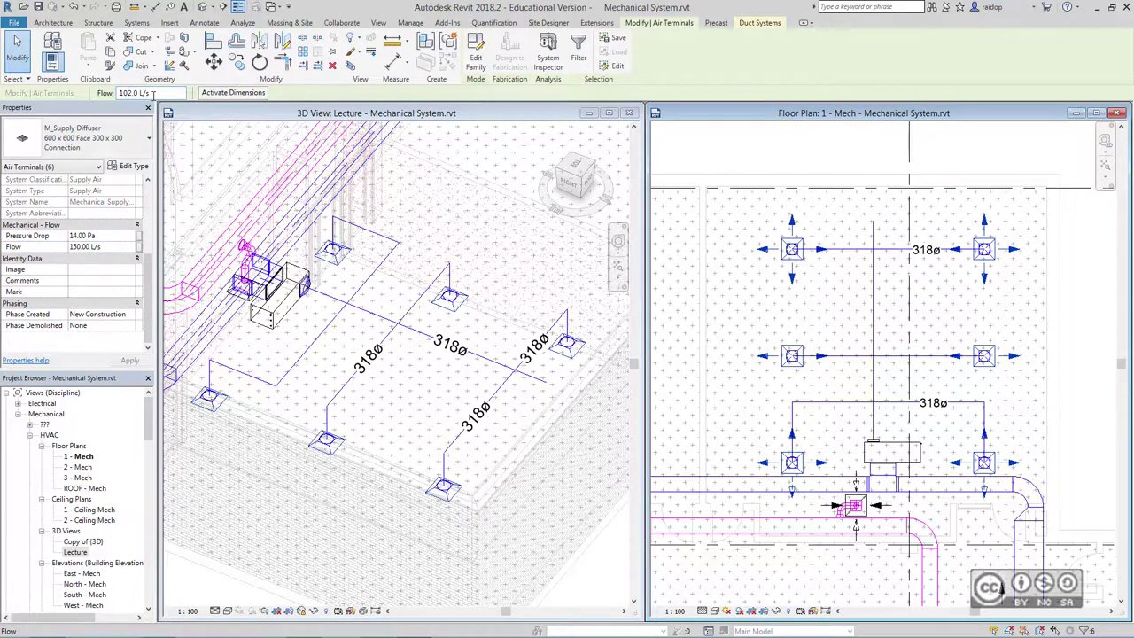
pyautogui.click(856, 152)
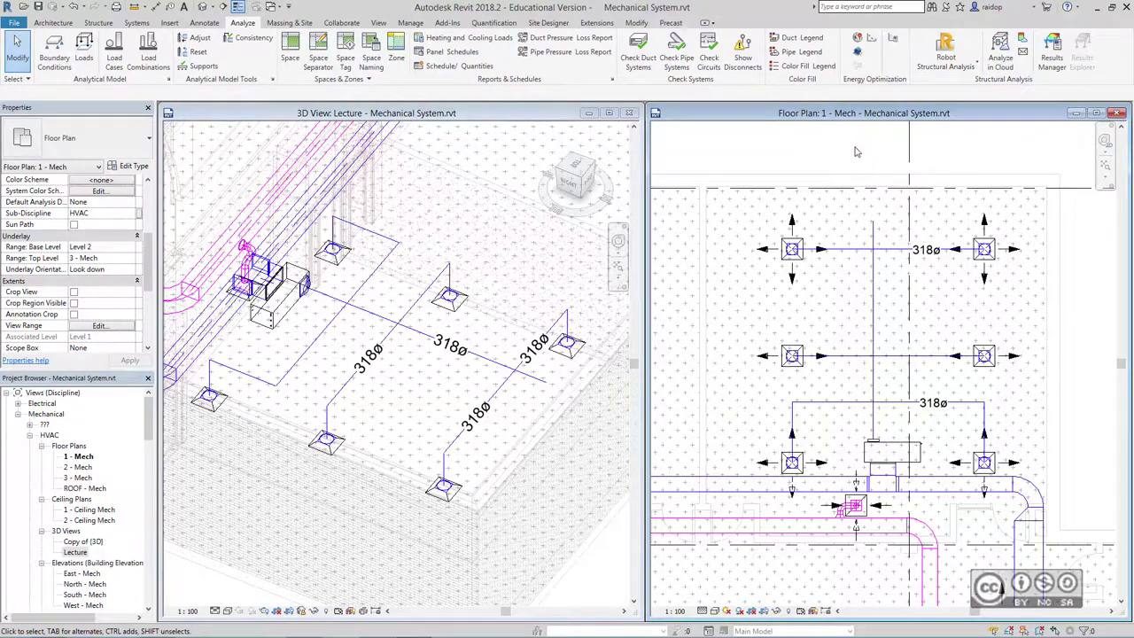
# Step: Enter 612 L/s Specified Supply Airflow and 550 L/s Specified Return Airflow for the bay space
pyautogui.click(1004, 211)
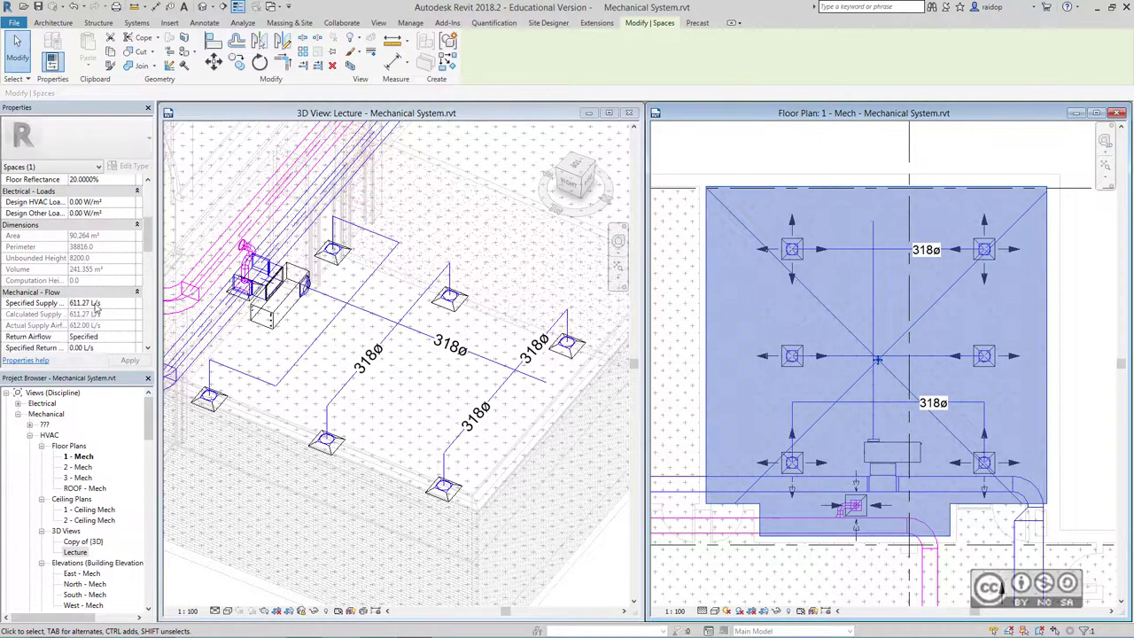
pyautogui.click(56, 304)
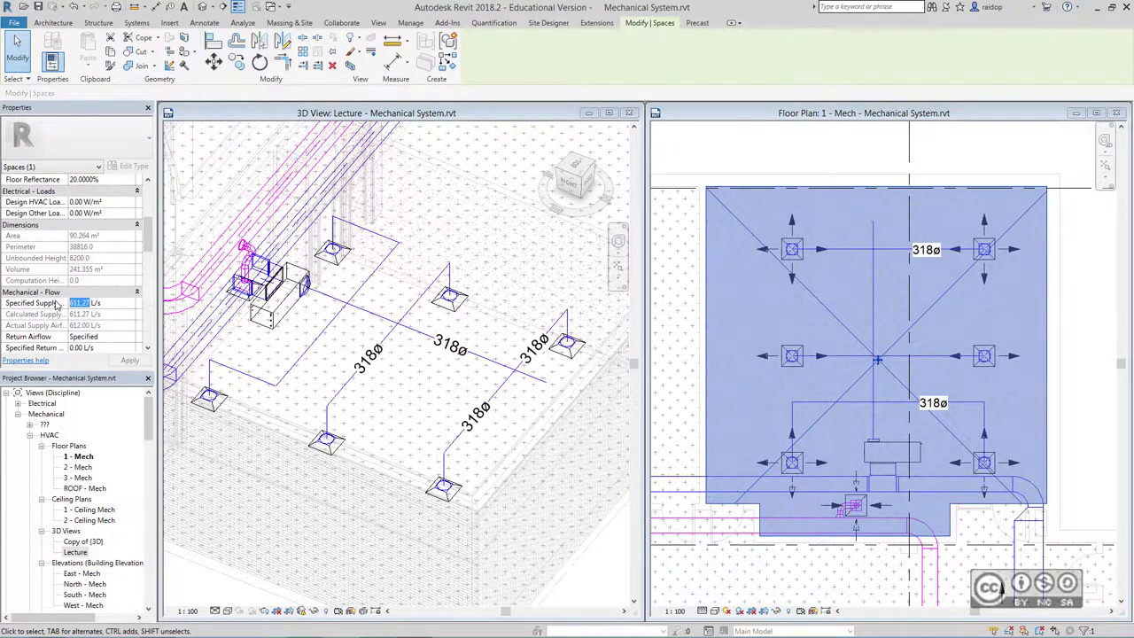
pyautogui.write('612')
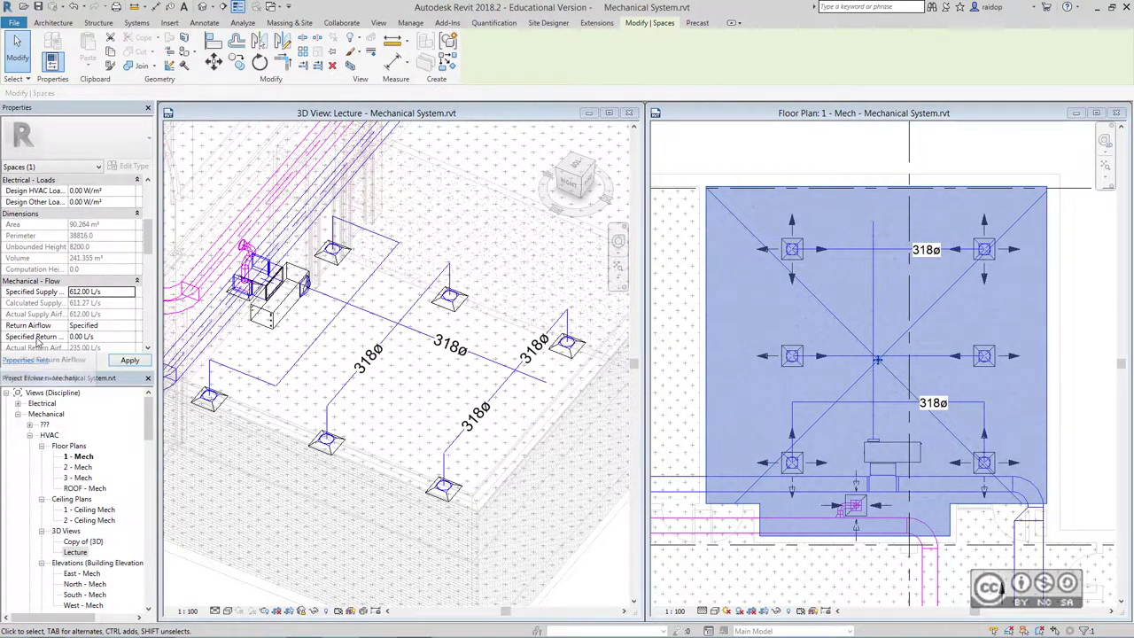
pyautogui.click(44, 344)
pyautogui.write('55')
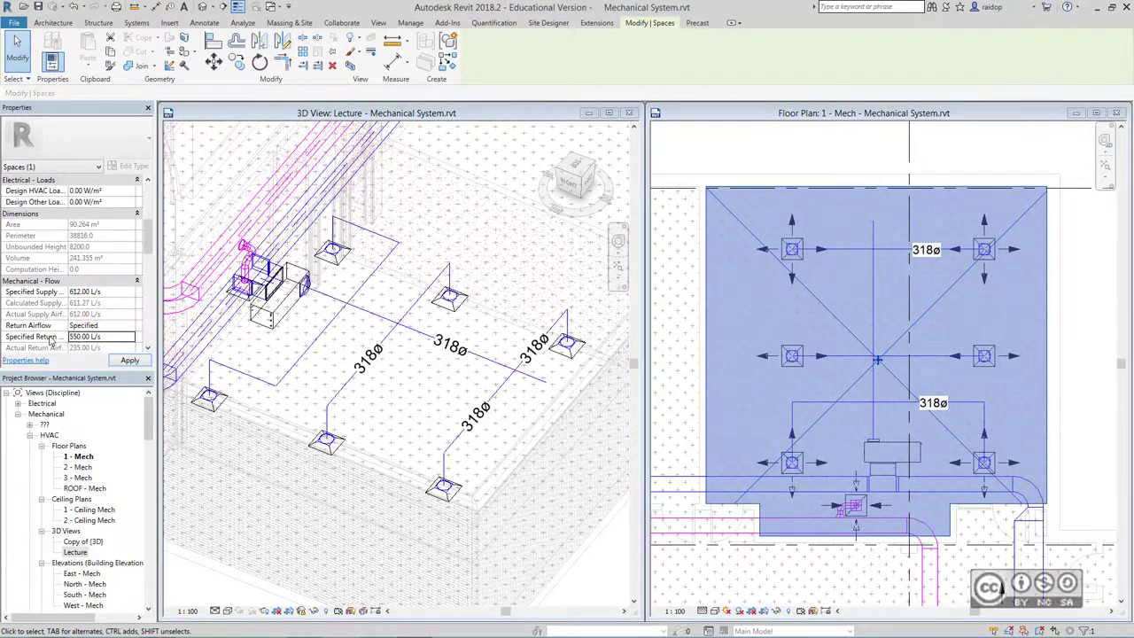
pyautogui.click(130, 363)
pyautogui.click(850, 145)
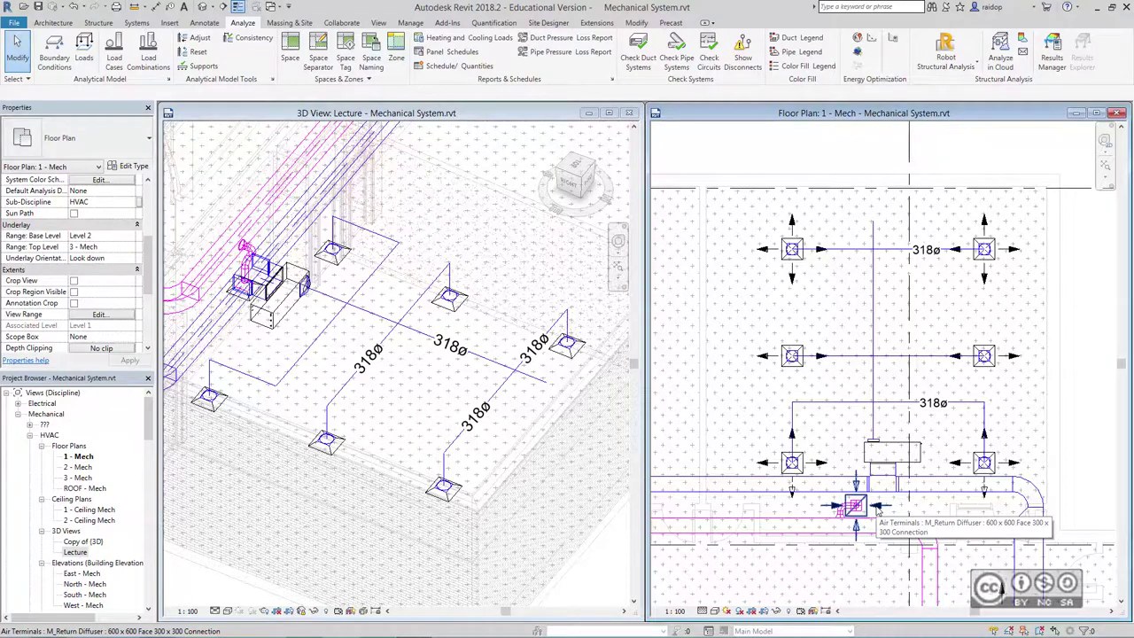
# Step: Enter 550 as the return diffuser's flow and check the space's Actual Return Airflow
pyautogui.click(877, 510)
pyautogui.moveTo(138, 93); pyautogui.dragTo(111, 94)
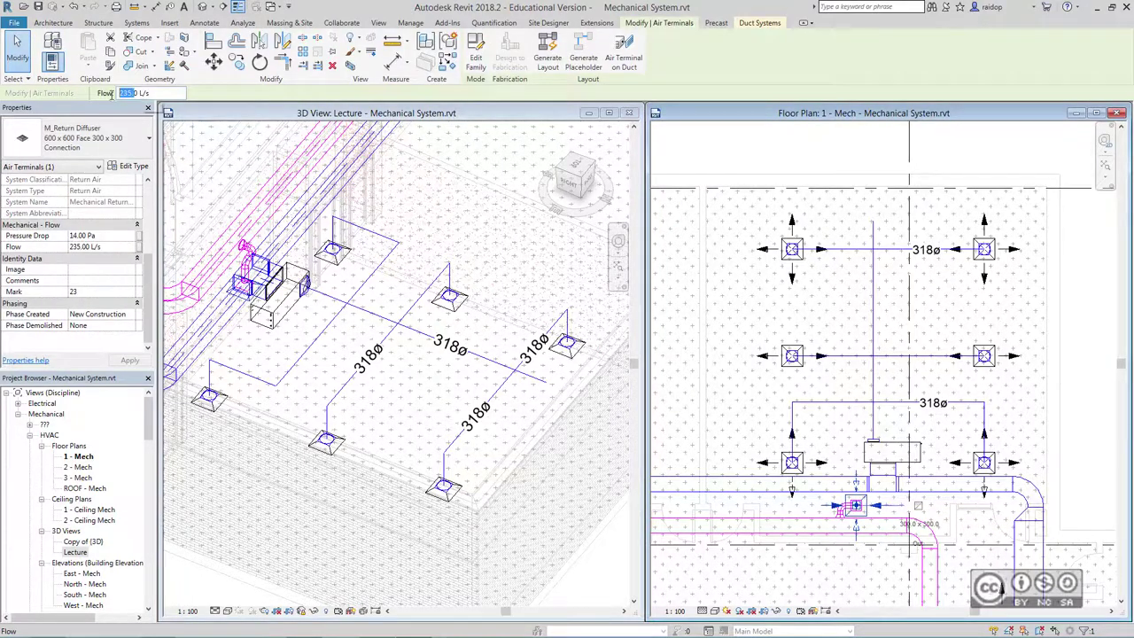
pyautogui.write('50')
pyautogui.click(1032, 211)
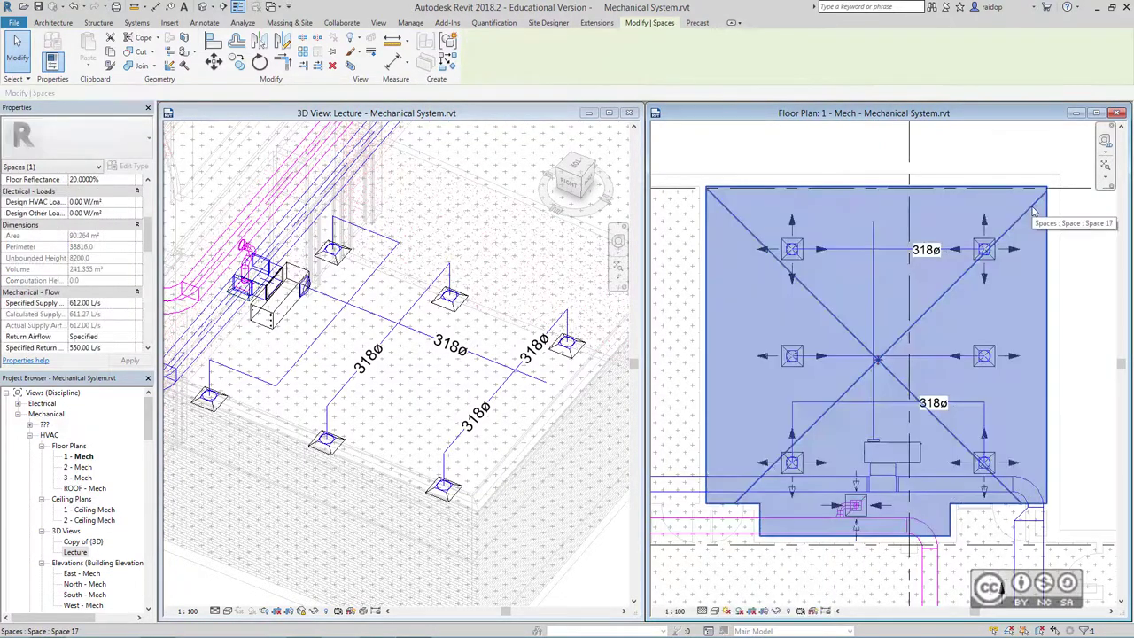
pyautogui.moveTo(148, 234); pyautogui.dragTo(149, 263)
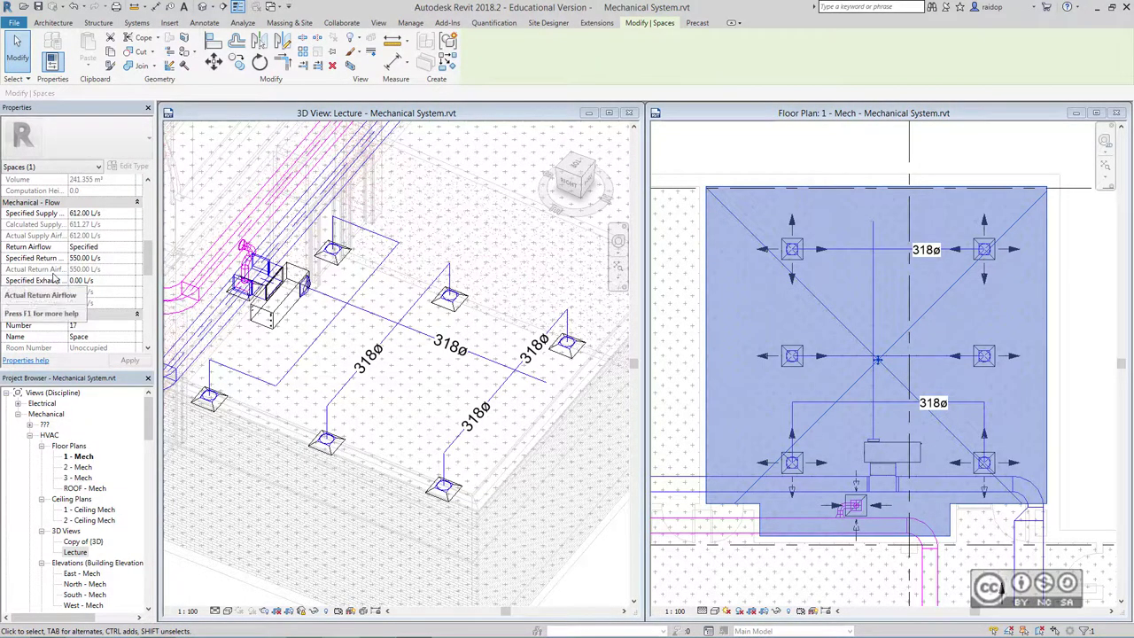
pyautogui.click(824, 153)
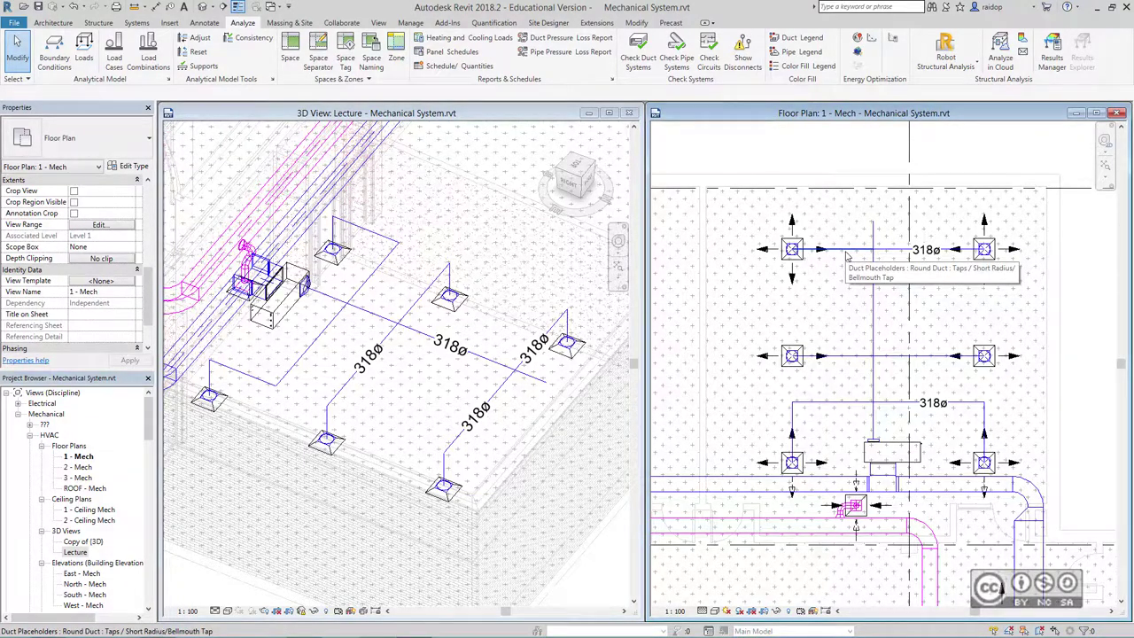
# Step: Select the whole supply duct network, from the branch ducts through to the heat pump
pyautogui.press('Tab')
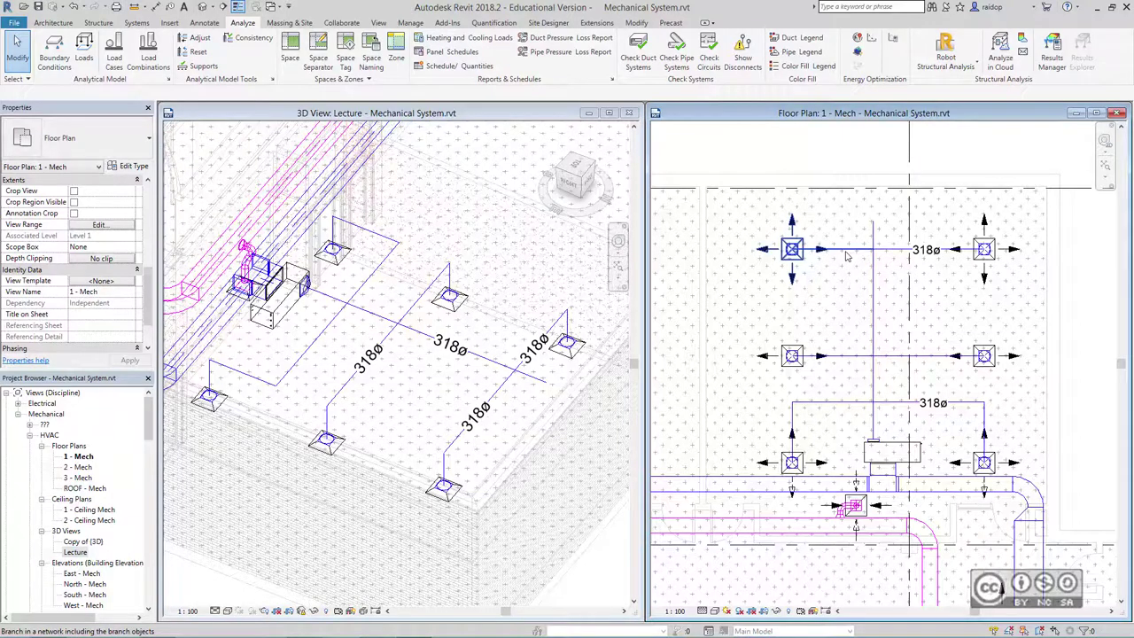
pyautogui.press('Tab')
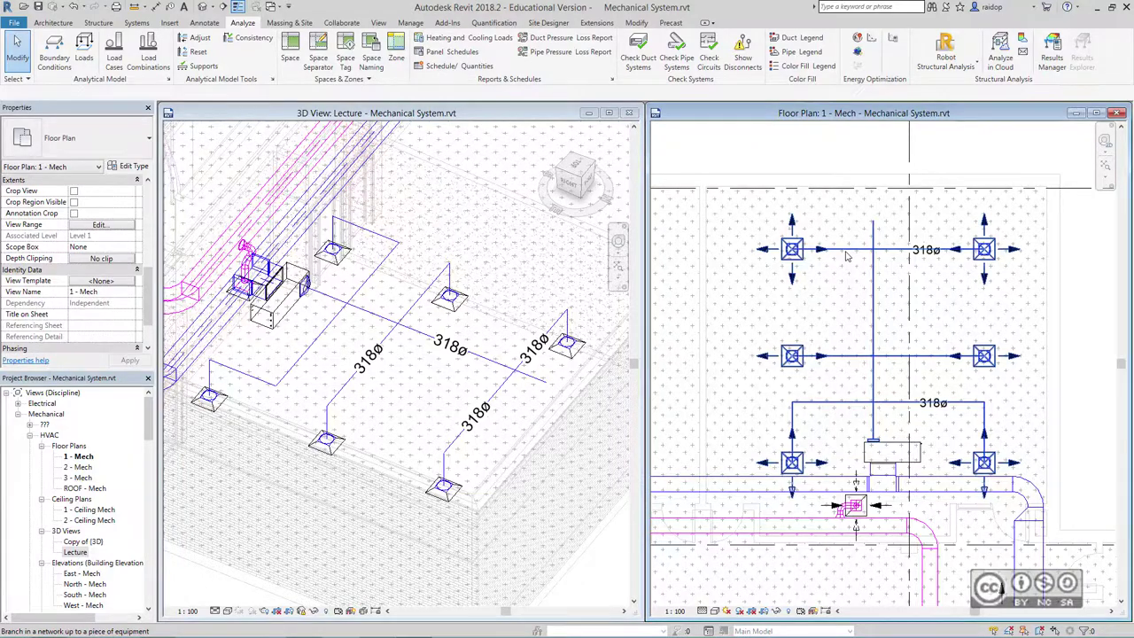
pyautogui.click(846, 256)
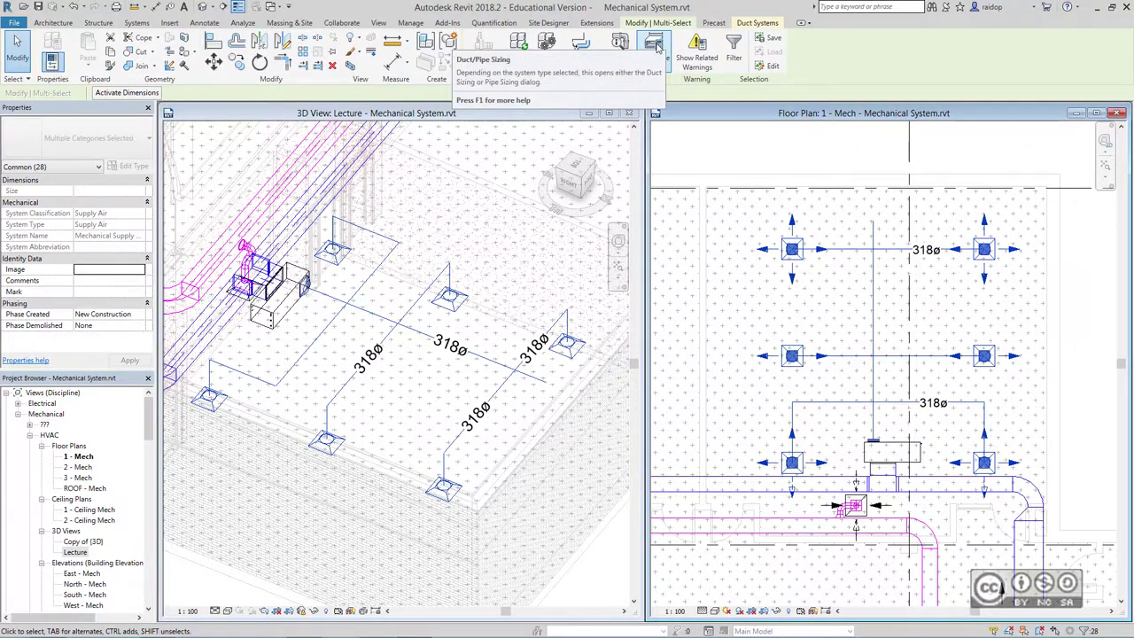
# Step: Size the selected ducts by Equal Friction, giving branch diameters like 203ø, 127ø and 89ø
pyautogui.click(655, 44)
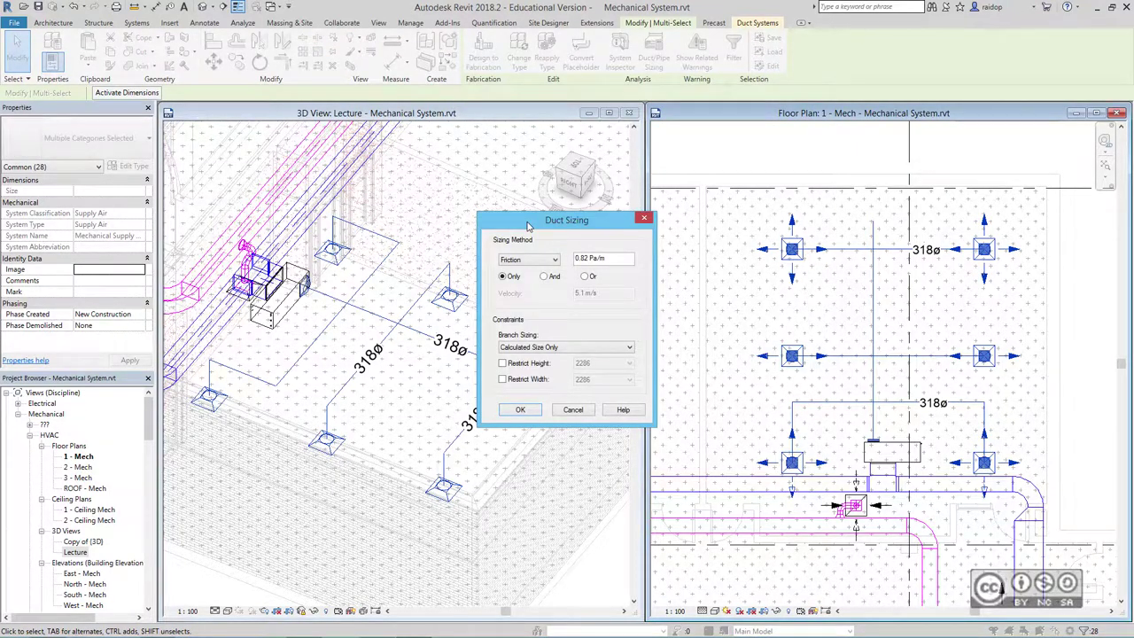
pyautogui.click(528, 260)
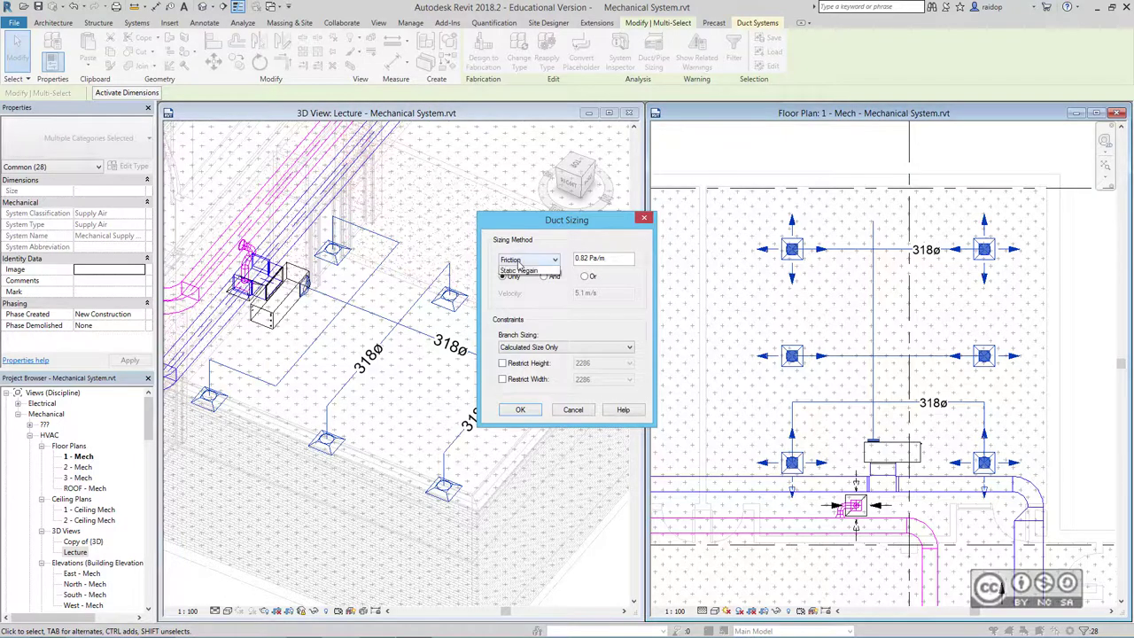
pyautogui.click(523, 283)
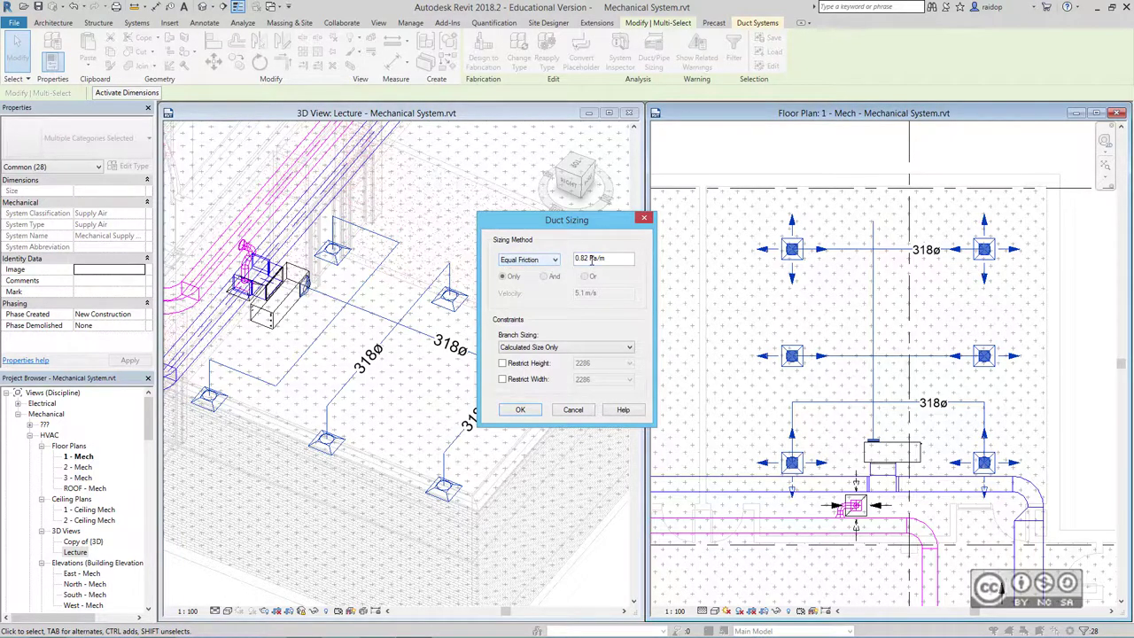
pyautogui.click(621, 260)
pyautogui.click(521, 409)
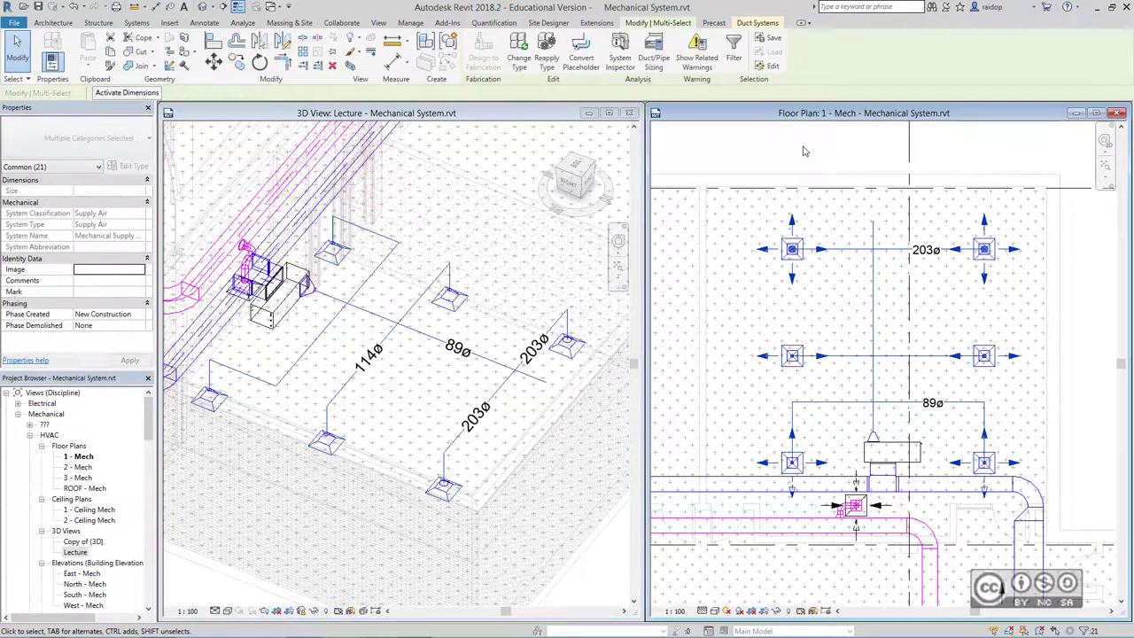
pyautogui.click(789, 152)
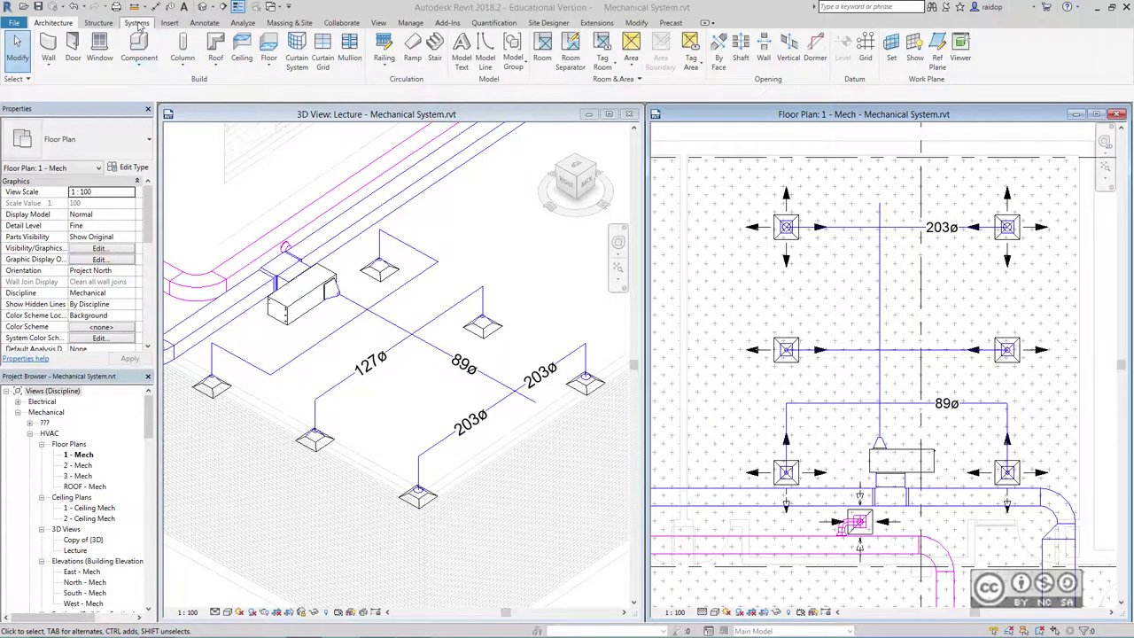
# Step: Place an M_Round Endcap : Standard fitting on the vertical main duct's open top end
pyautogui.click(137, 23)
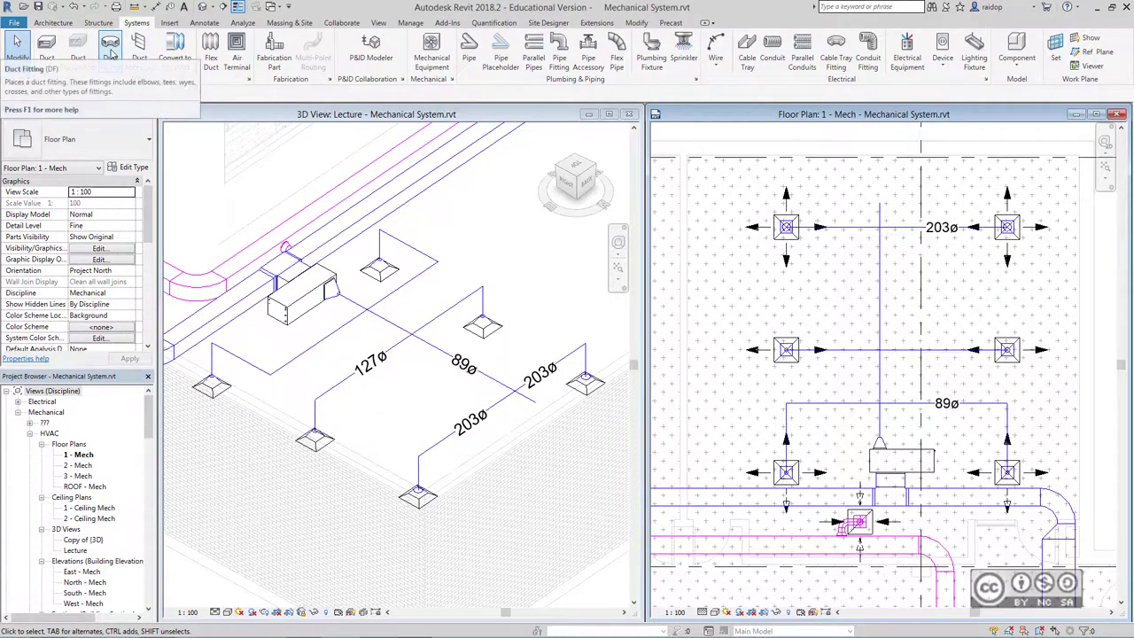
pyautogui.click(110, 53)
pyautogui.click(80, 138)
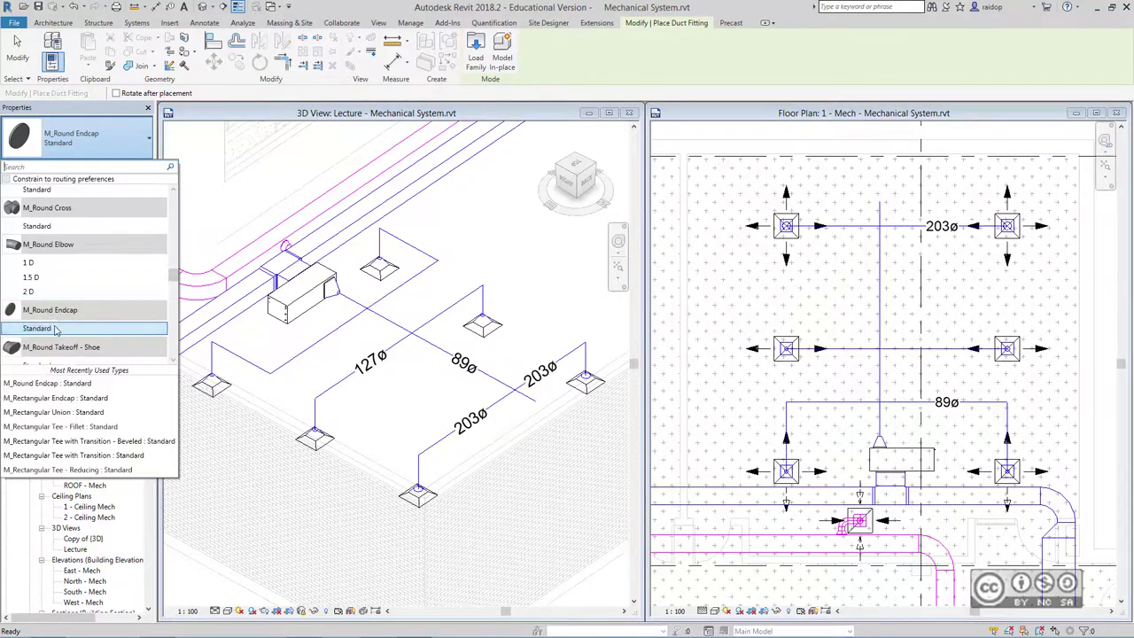
pyautogui.click(44, 383)
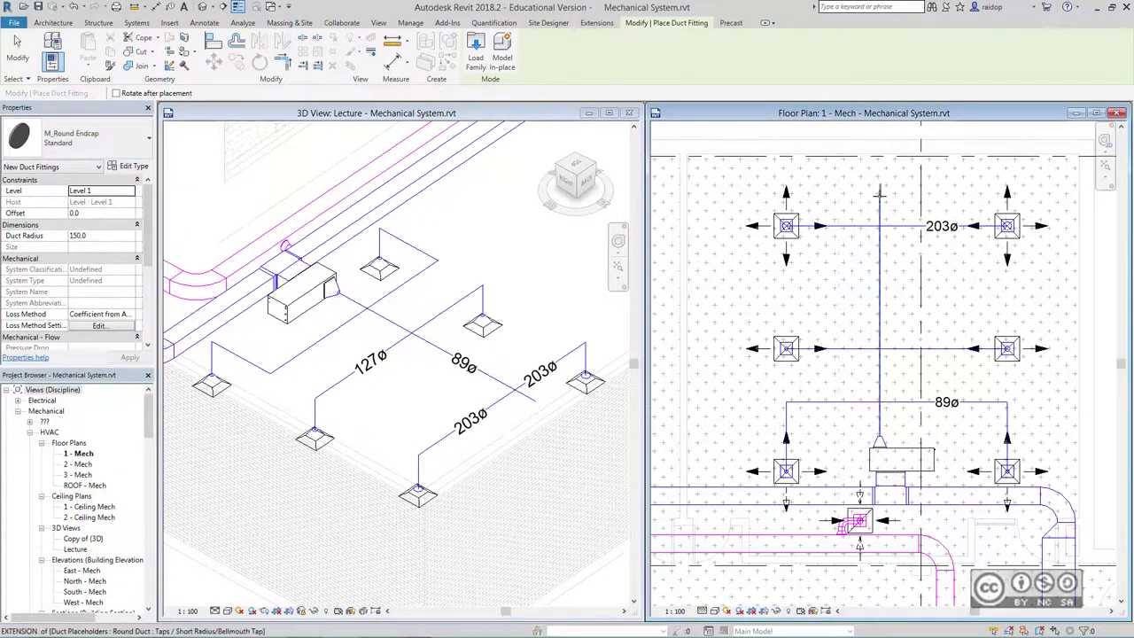
pyautogui.scroll(2, 880, 202)
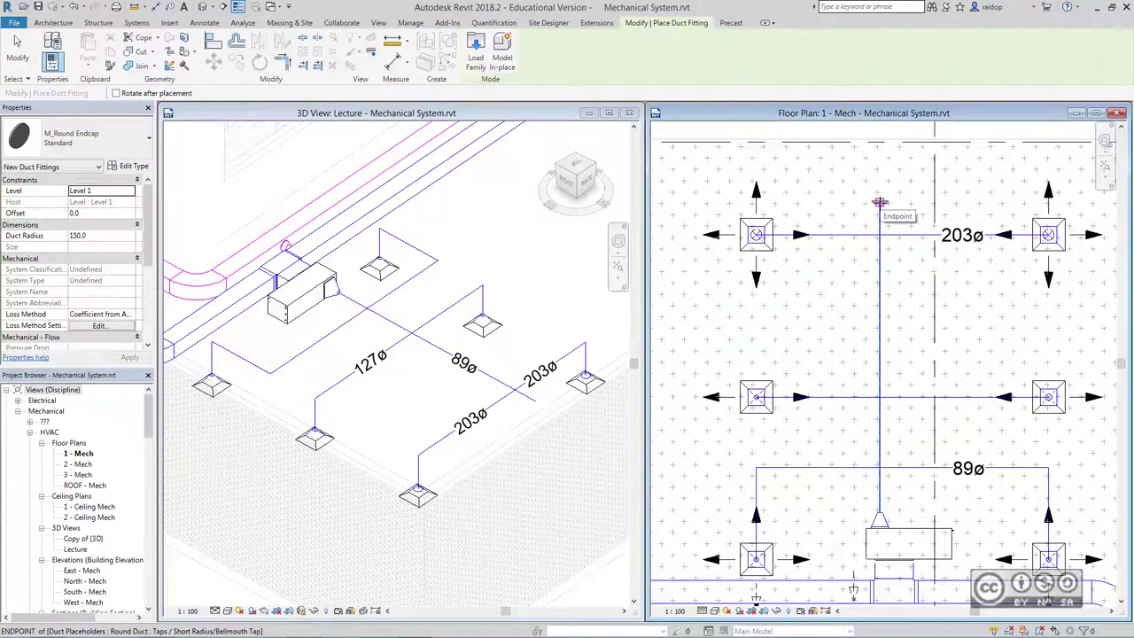
pyautogui.scroll(-1, 887, 180)
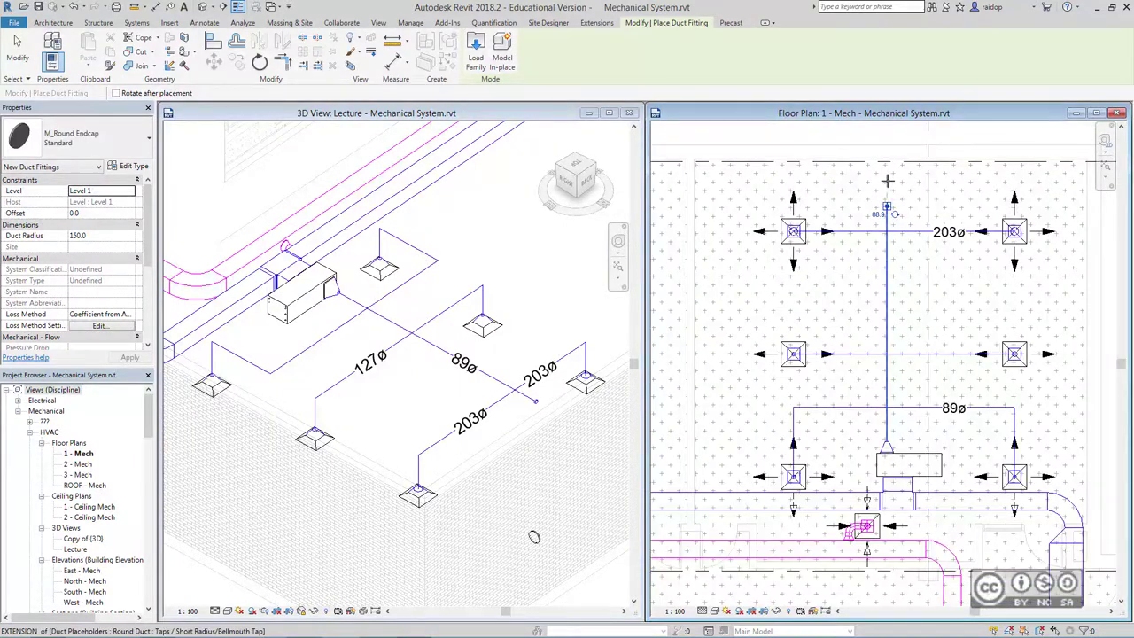
pyautogui.press('Escape')
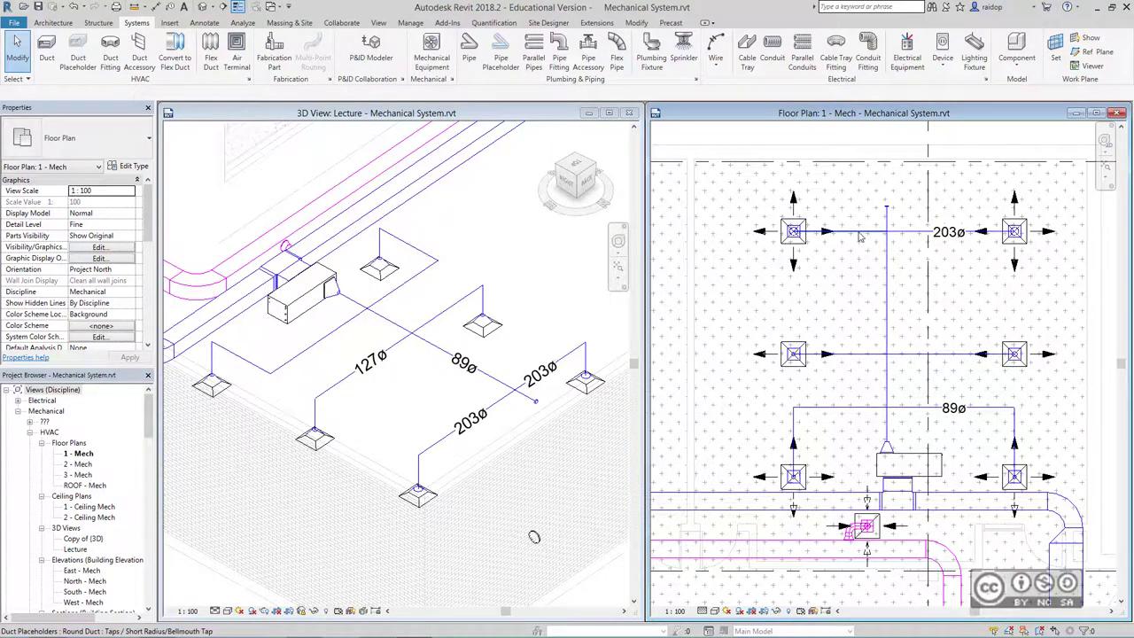
# Step: Run Duct/Pipe Sizing on the network up to the heat pump for a 394ø main and 203ø branches
pyautogui.press('Tab')
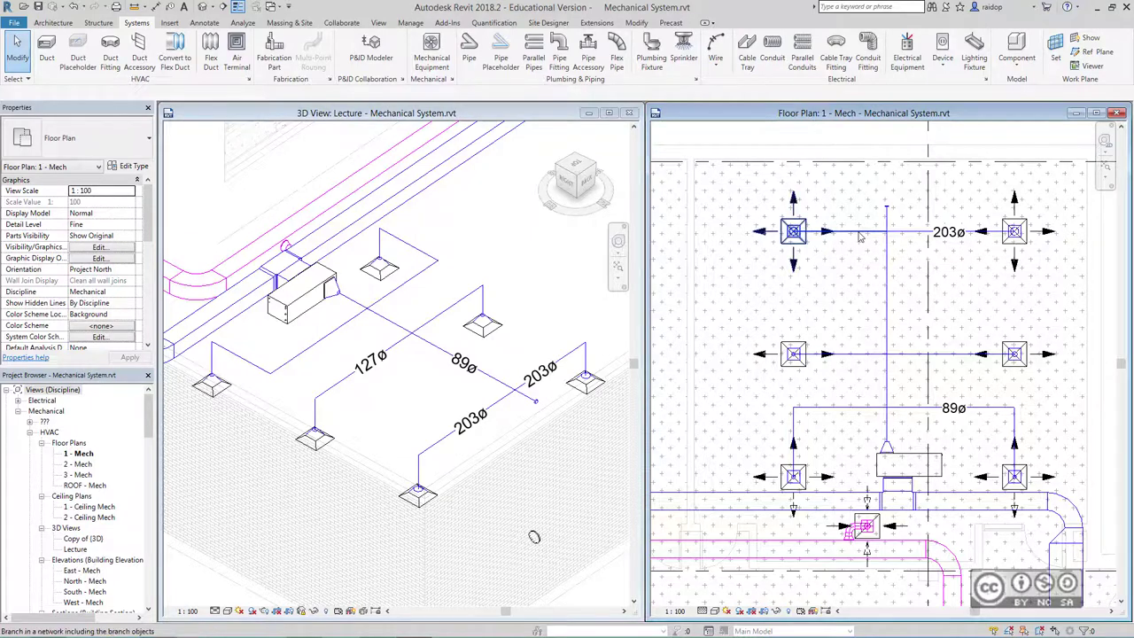
pyautogui.click(858, 237)
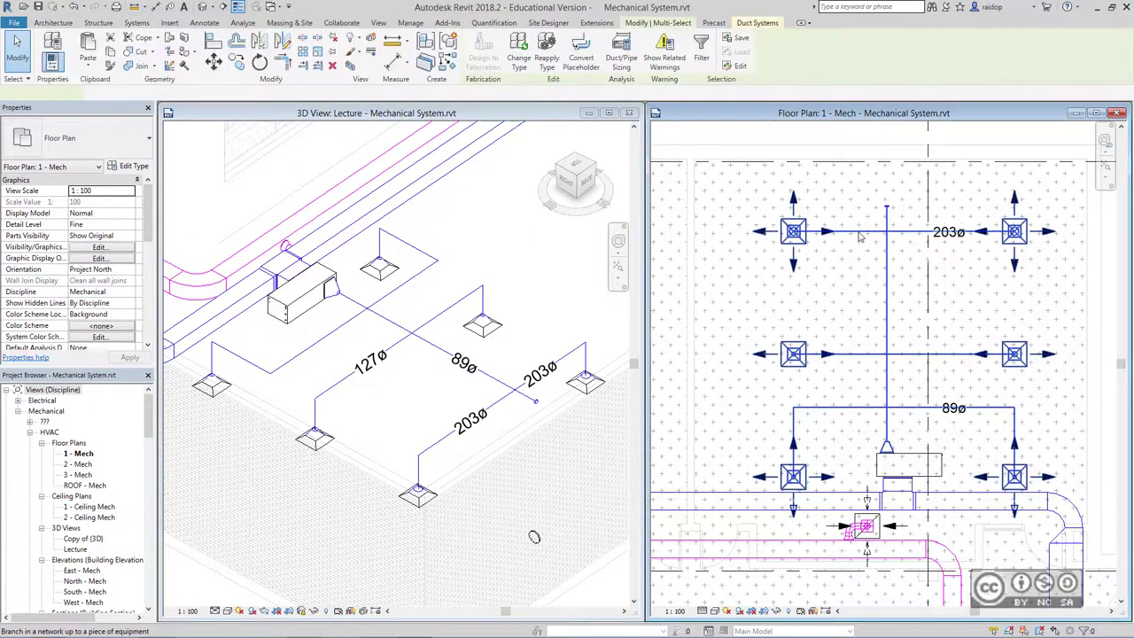
pyautogui.click(625, 55)
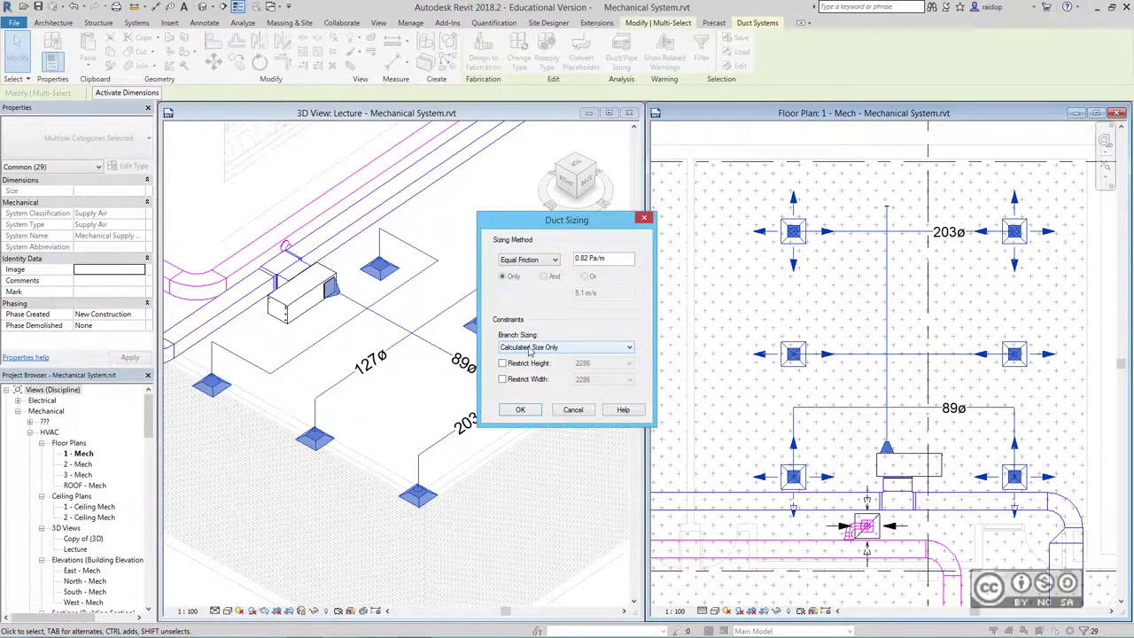
pyautogui.click(521, 409)
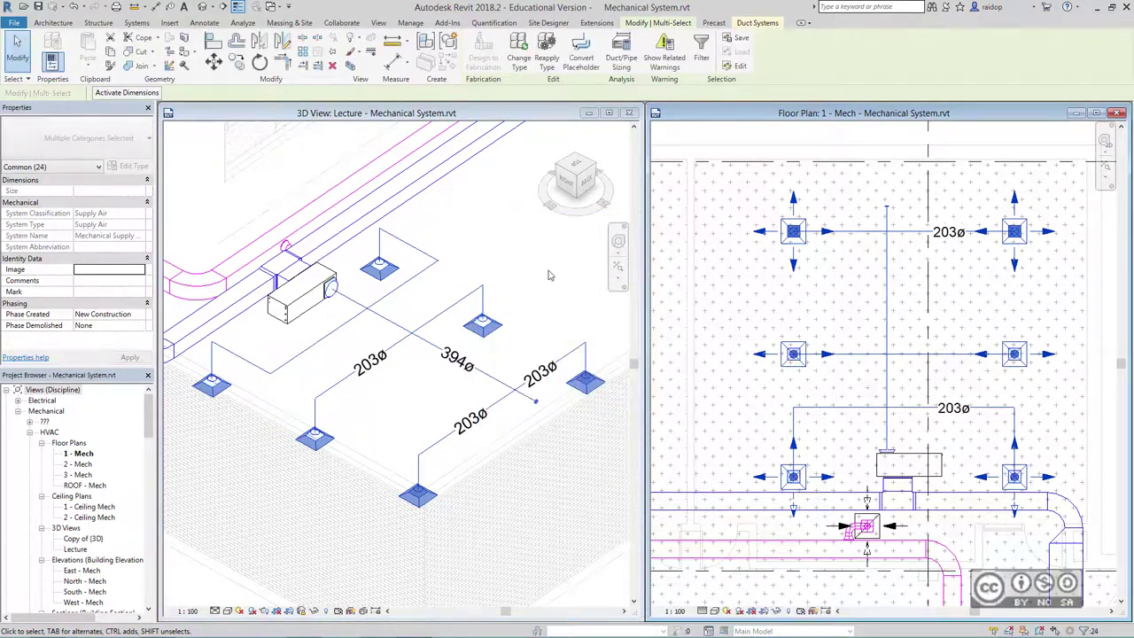
# Step: Inspect a branch duct placeholder in plan, showing 203ø and 102 L/s
pyautogui.click(373, 319)
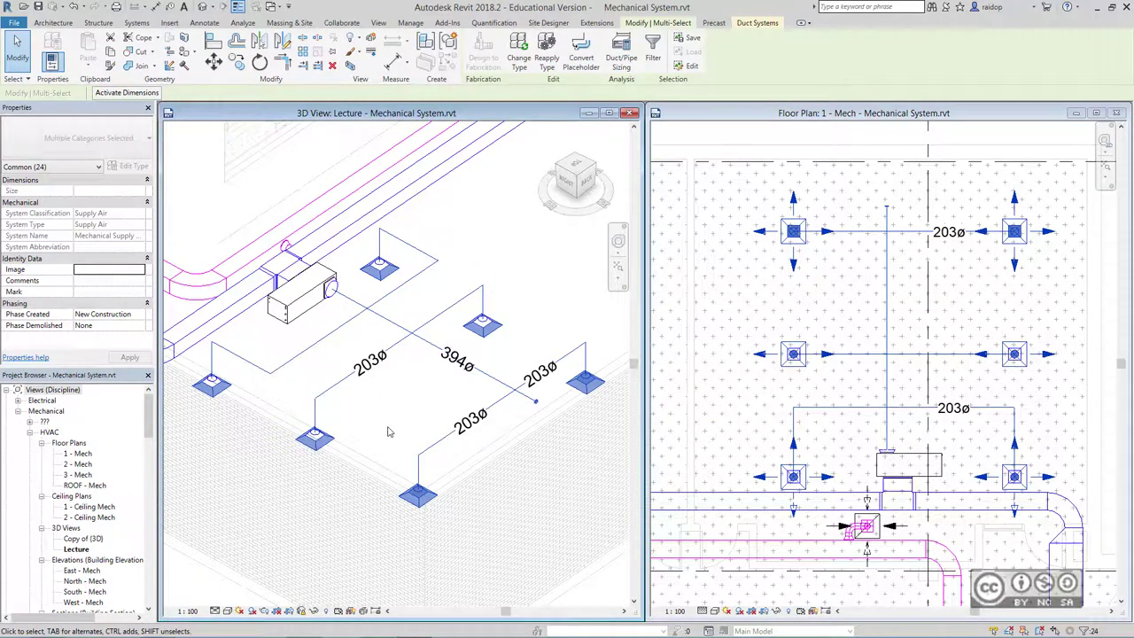
pyautogui.click(859, 230)
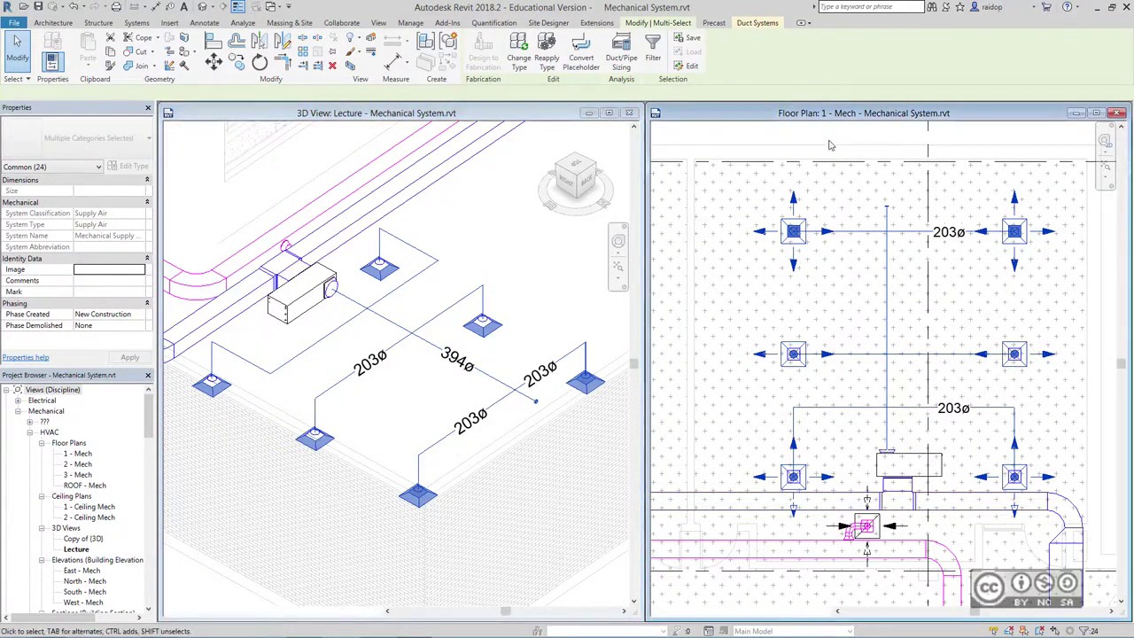
pyautogui.click(859, 230)
pyautogui.moveTo(147, 190); pyautogui.dragTo(147, 294)
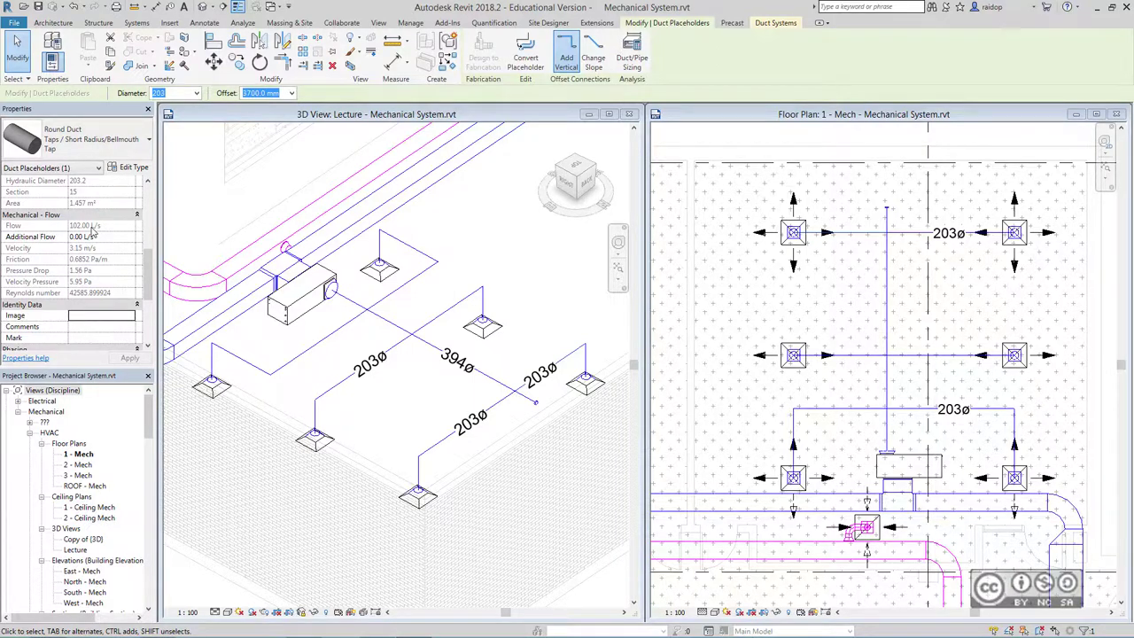
pyautogui.click(753, 398)
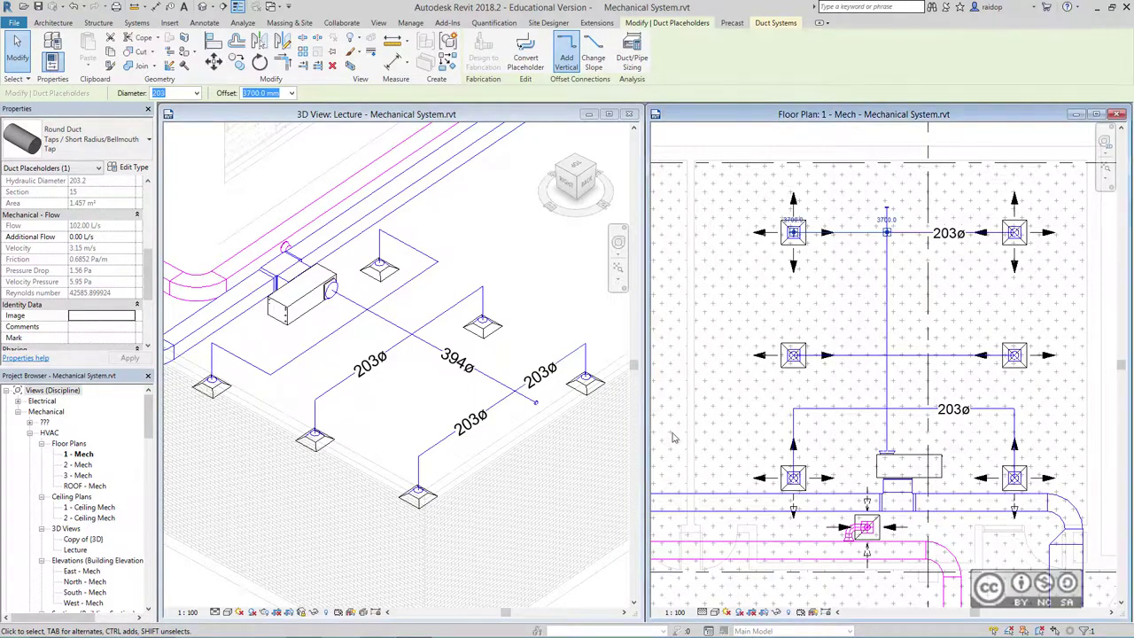
pyautogui.click(887, 429)
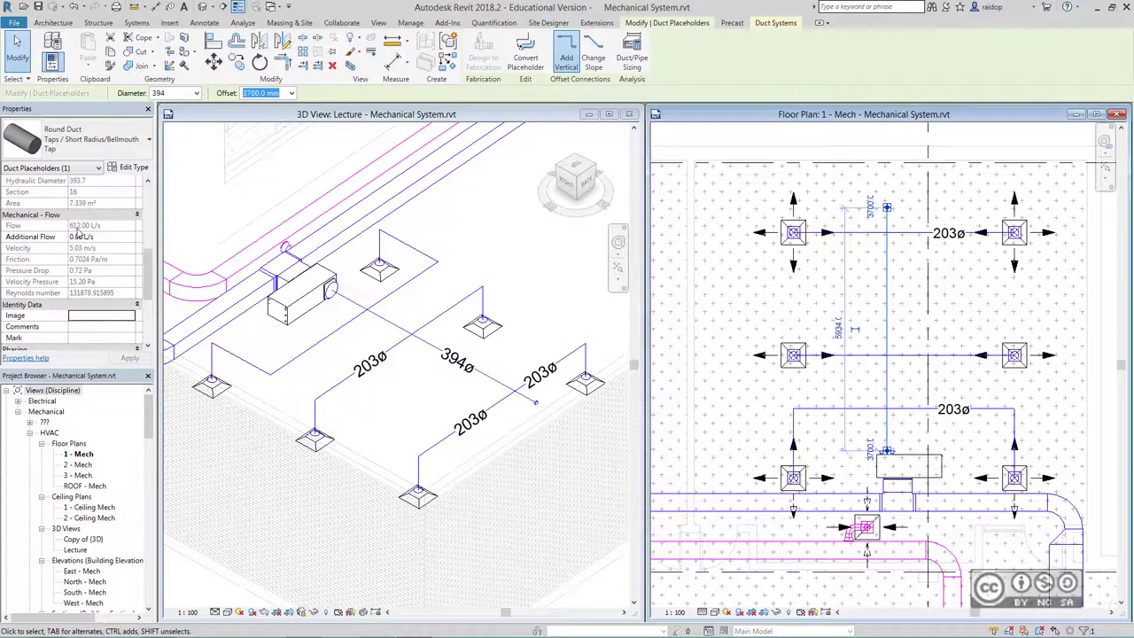
pyautogui.press('Escape')
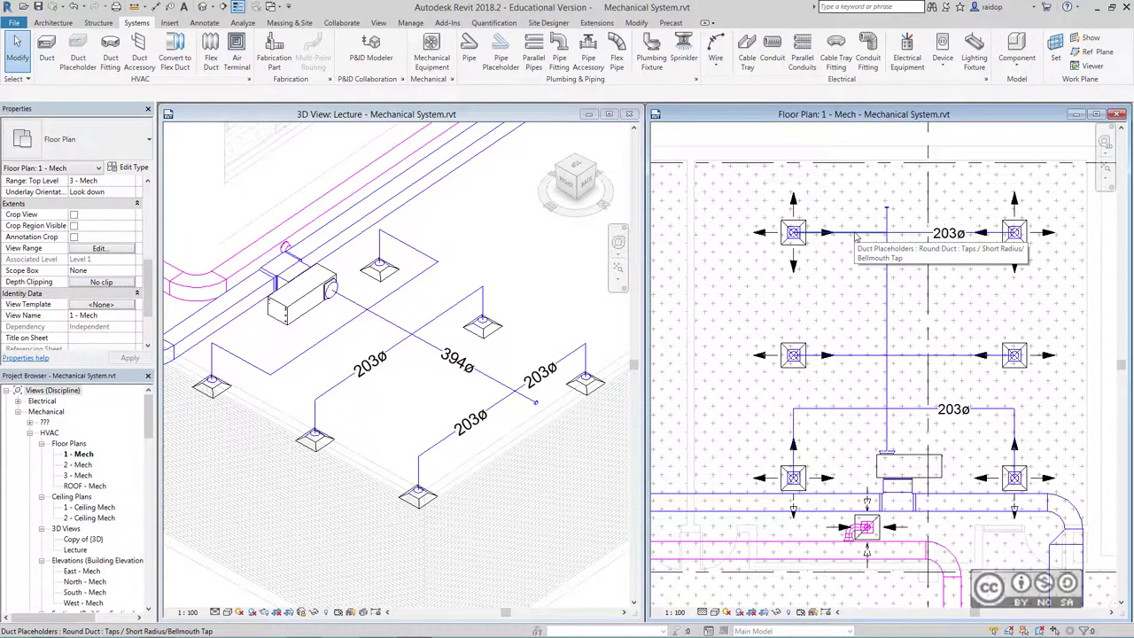
# Step: Convert the whole placeholder network up to the heat pump into real ducts and fittings
pyautogui.press('Tab')
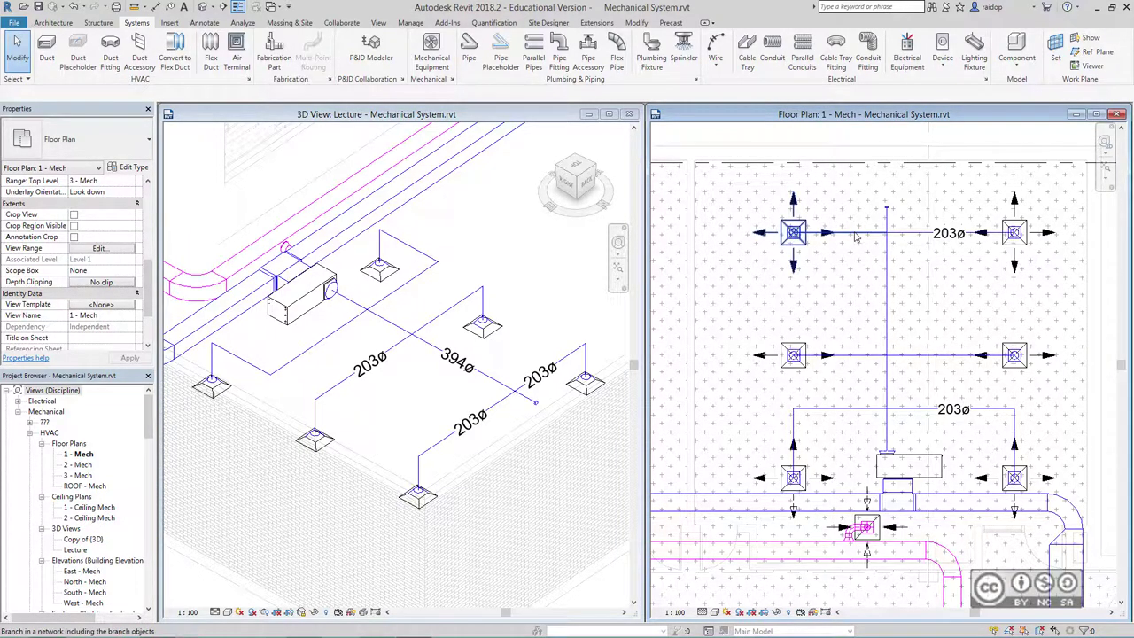
pyautogui.press('Tab')
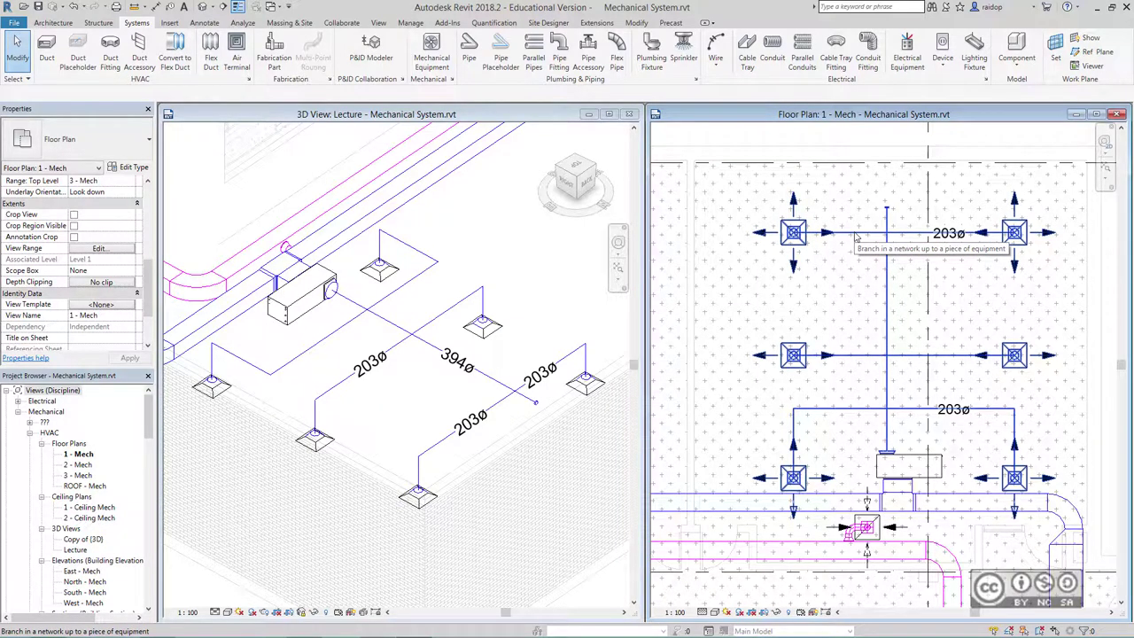
pyautogui.click(855, 237)
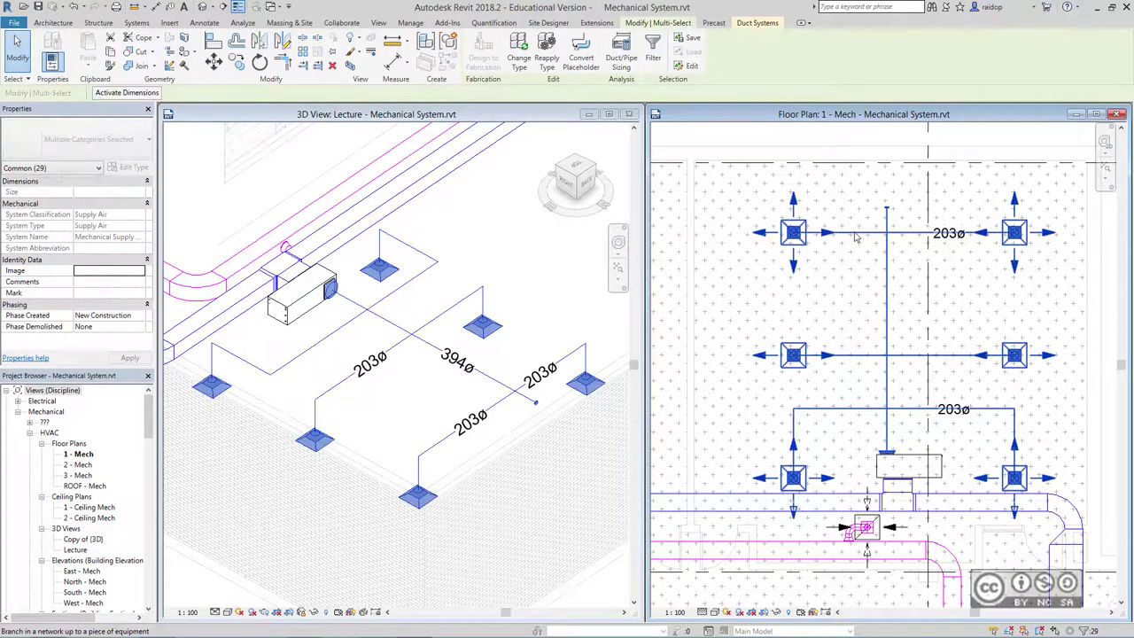
pyautogui.click(580, 55)
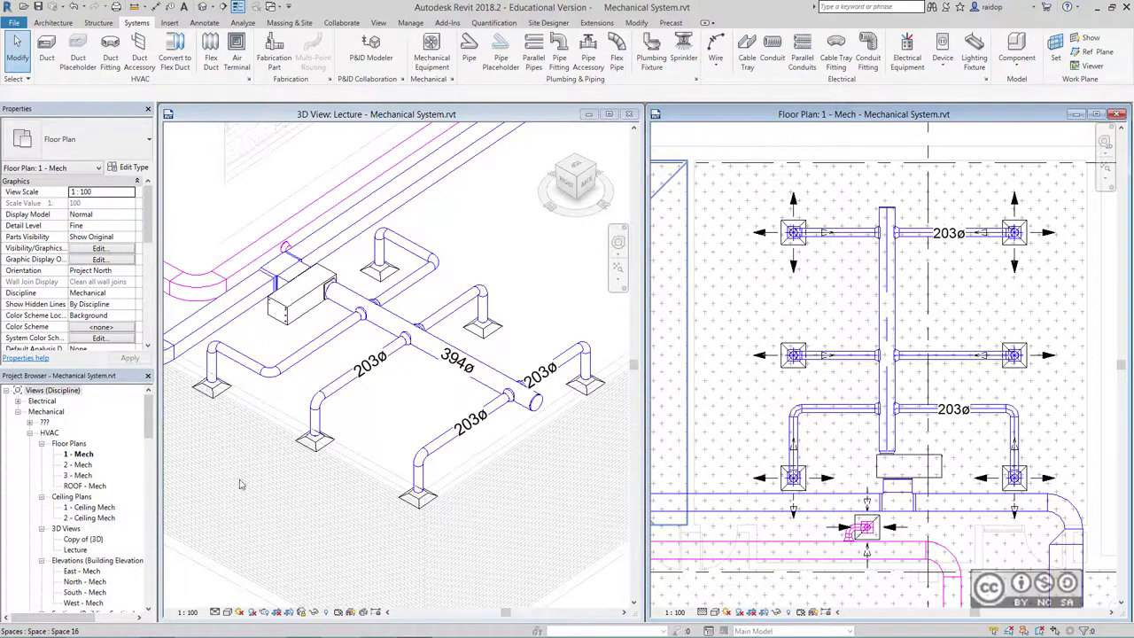
# Step: Set the Lecture 3D view to Consistent Colors and select a bellmouth takeoff in plan
pyautogui.click(226, 612)
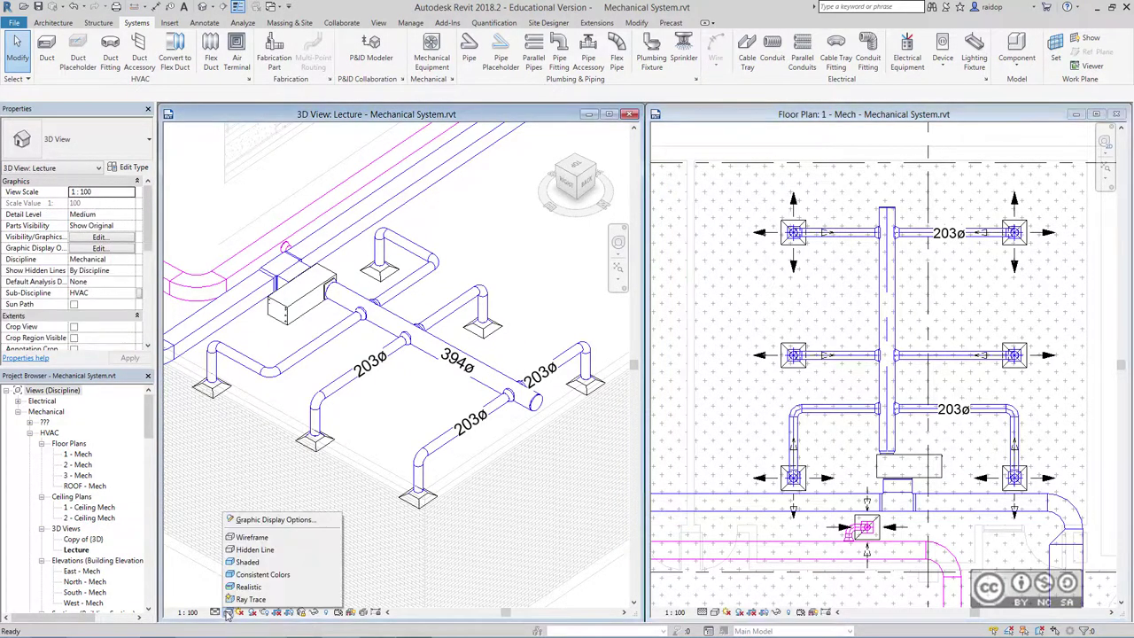
pyautogui.click(263, 575)
pyautogui.click(898, 134)
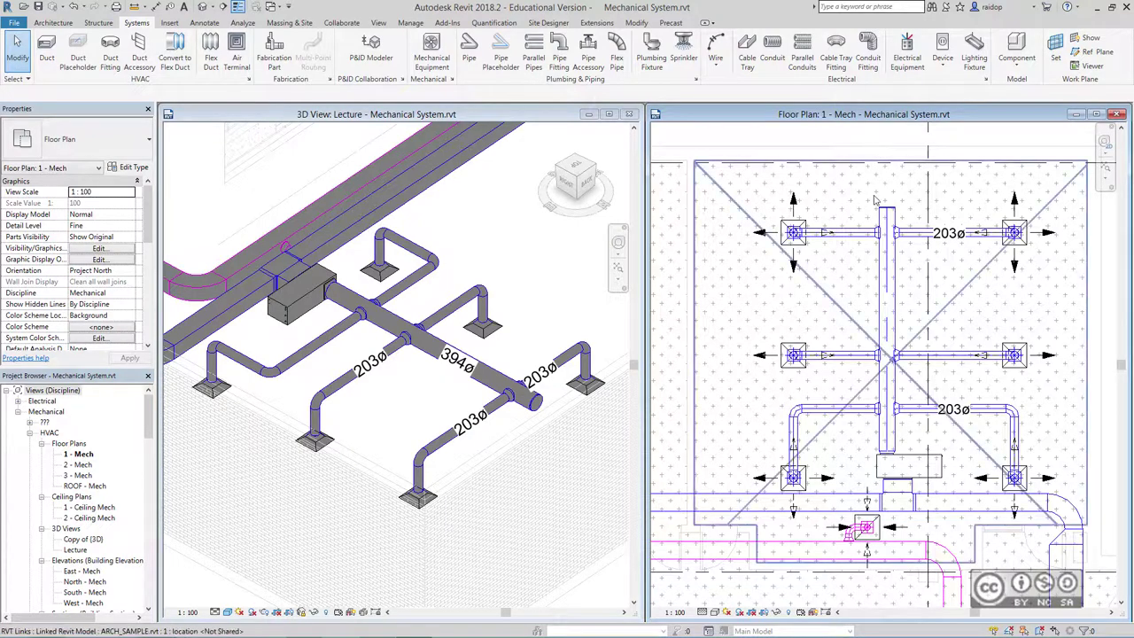
pyautogui.click(894, 234)
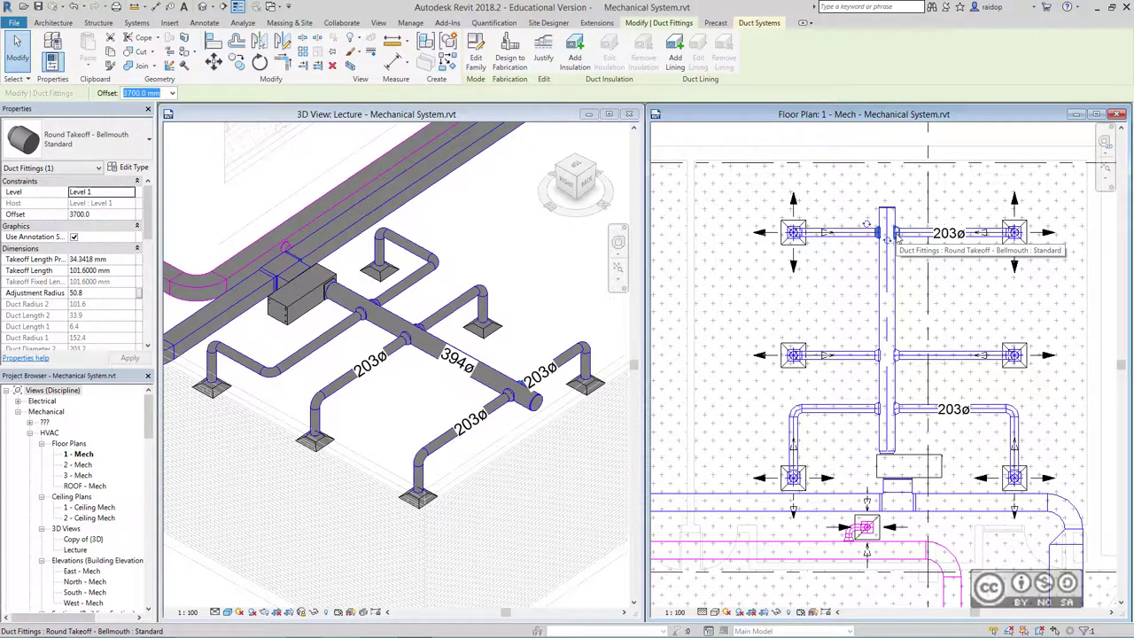
pyautogui.keyDown('ctrl'); pyautogui.click(894, 235); pyautogui.keyUp('ctrl')
pyautogui.keyDown('ctrl'); pyautogui.click(877, 355); pyautogui.keyUp('ctrl')
pyautogui.keyDown('ctrl'); pyautogui.click(896, 355); pyautogui.keyUp('ctrl')
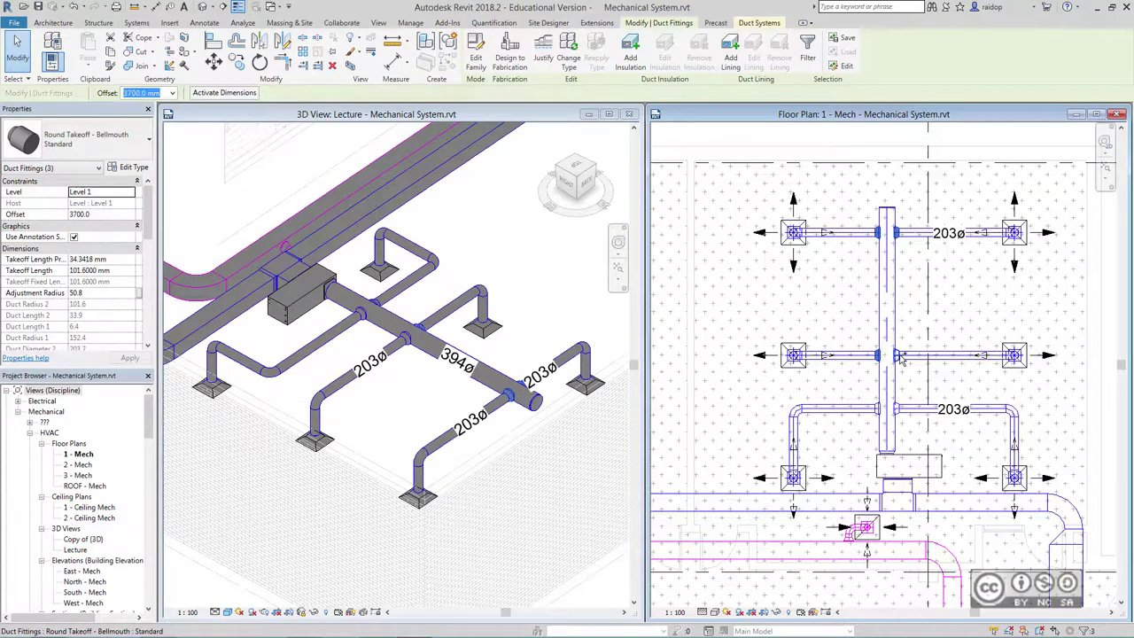
pyautogui.keyDown('ctrl'); pyautogui.click(877, 409); pyautogui.keyUp('ctrl')
pyautogui.keyDown('ctrl'); pyautogui.click(896, 410); pyautogui.keyUp('ctrl')
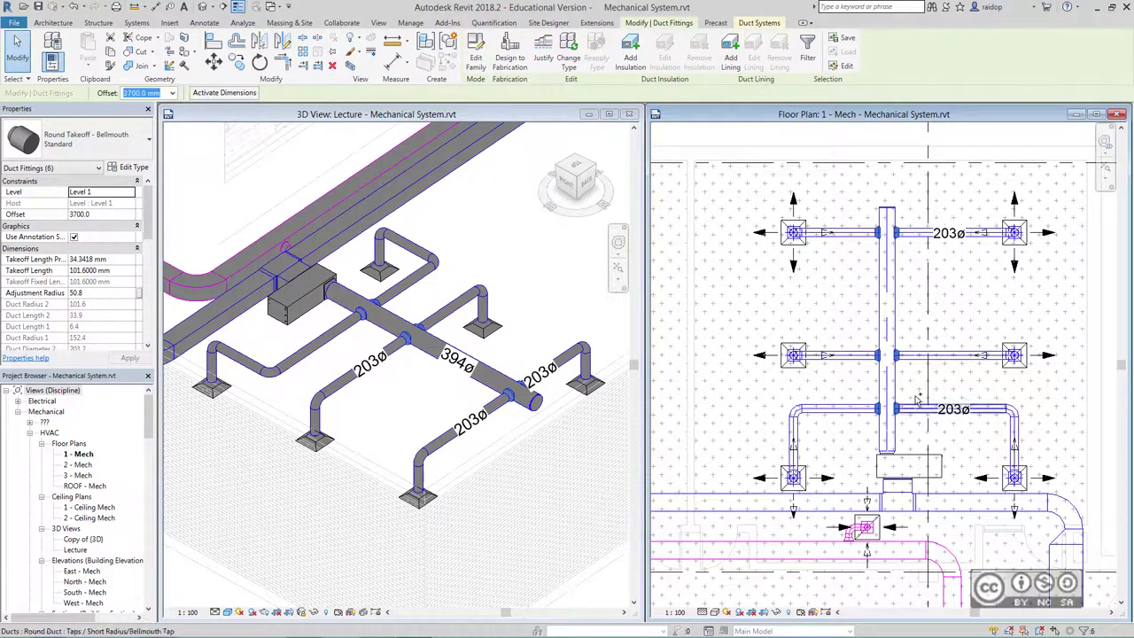
pyautogui.click(138, 153)
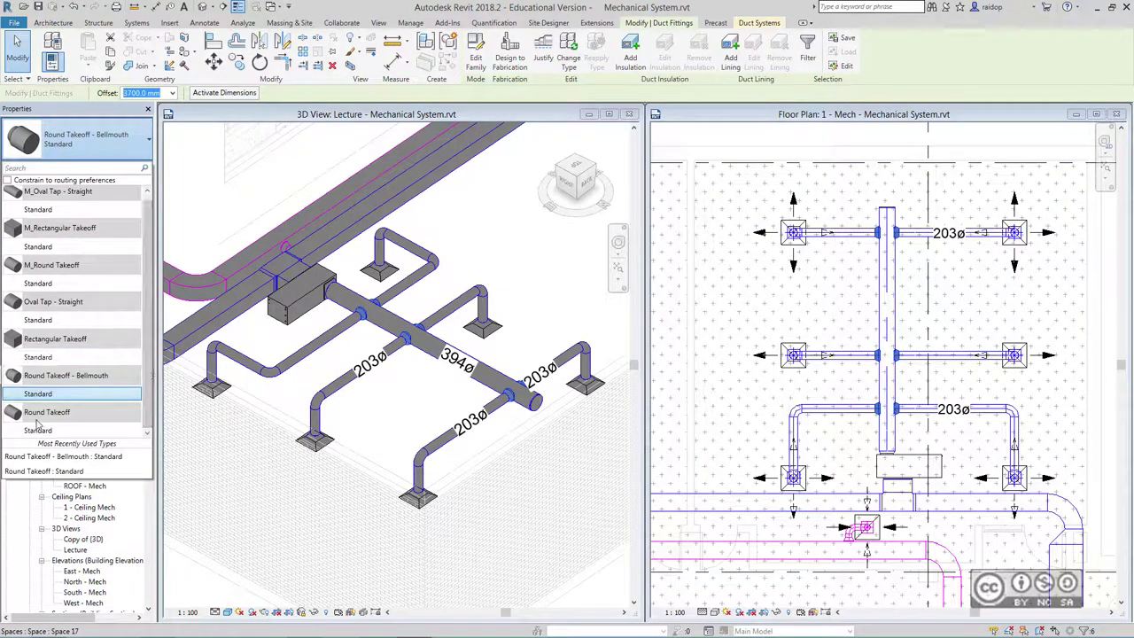
pyautogui.click(808, 139)
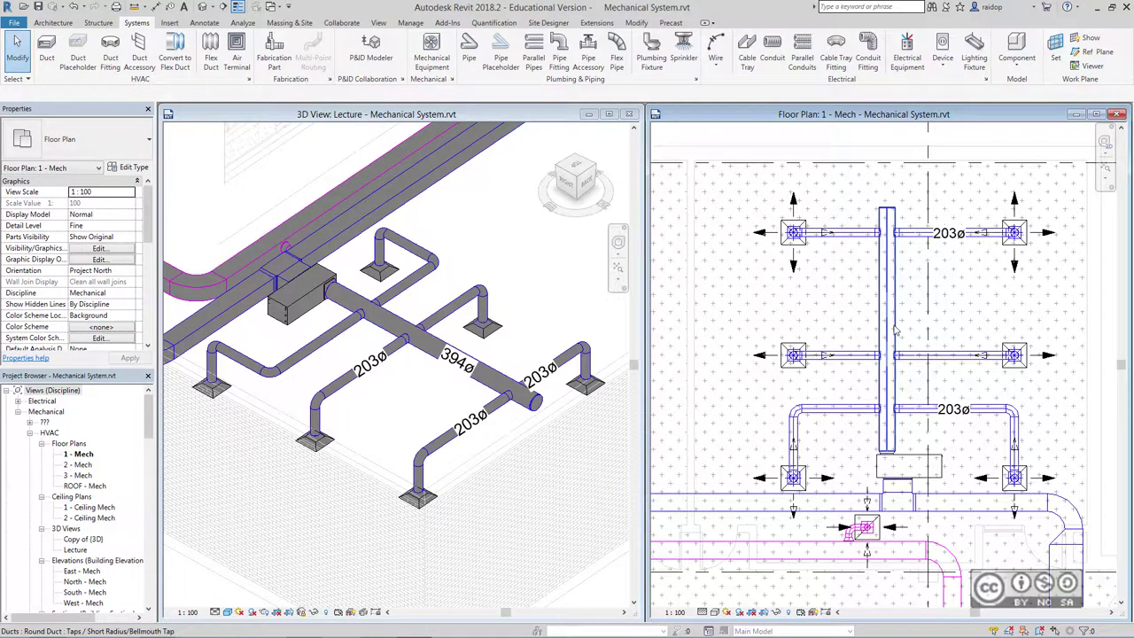
# Step: Split the vertical main supply duct at a lower and an upper point
pyautogui.scroll(1, 897, 333)
pyautogui.click(638, 25)
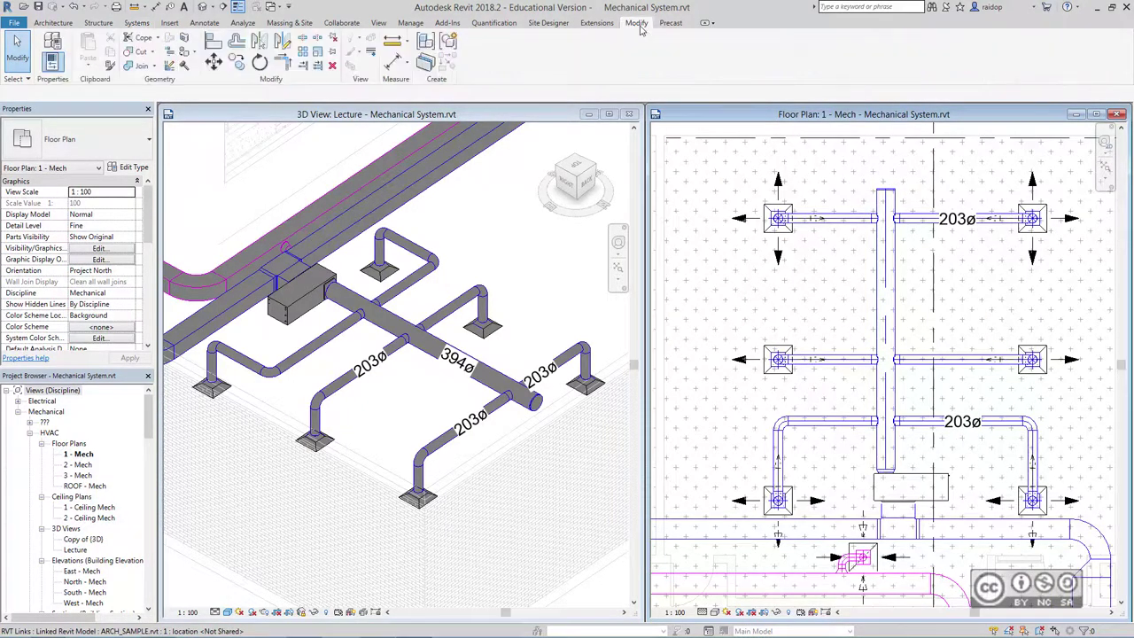
pyautogui.click(302, 39)
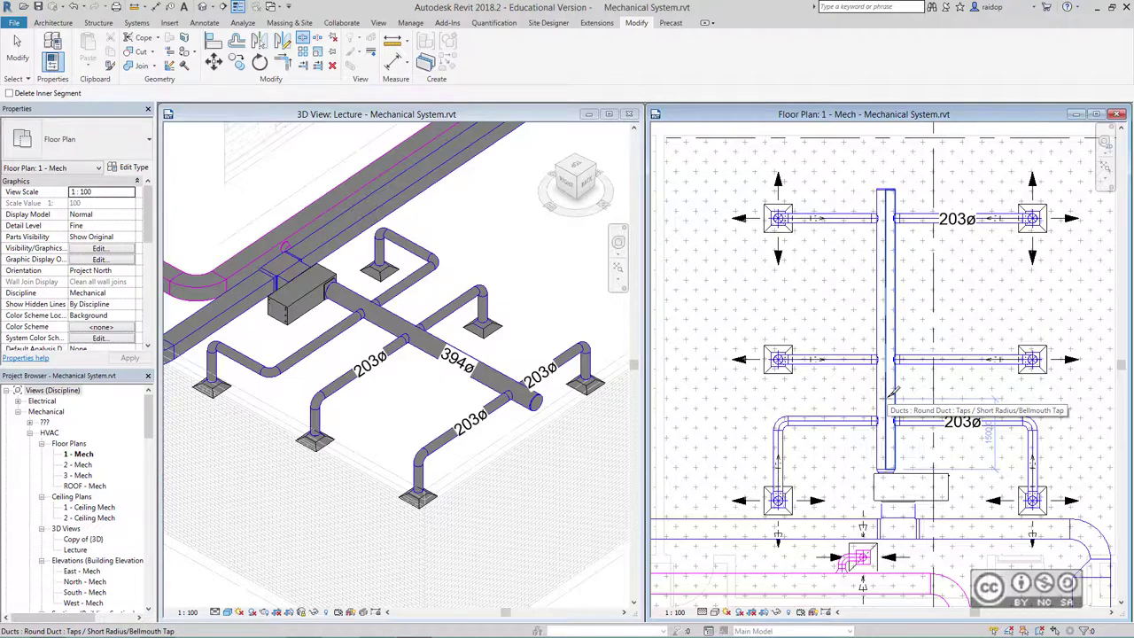
pyautogui.click(890, 395)
pyautogui.click(889, 323)
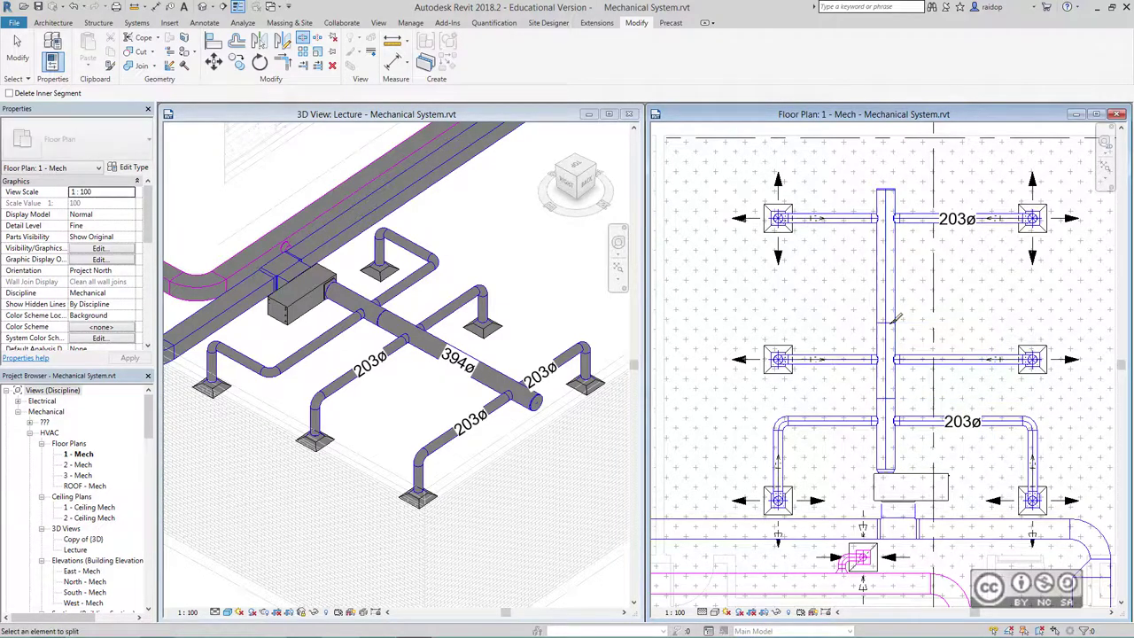
pyautogui.press('Escape')
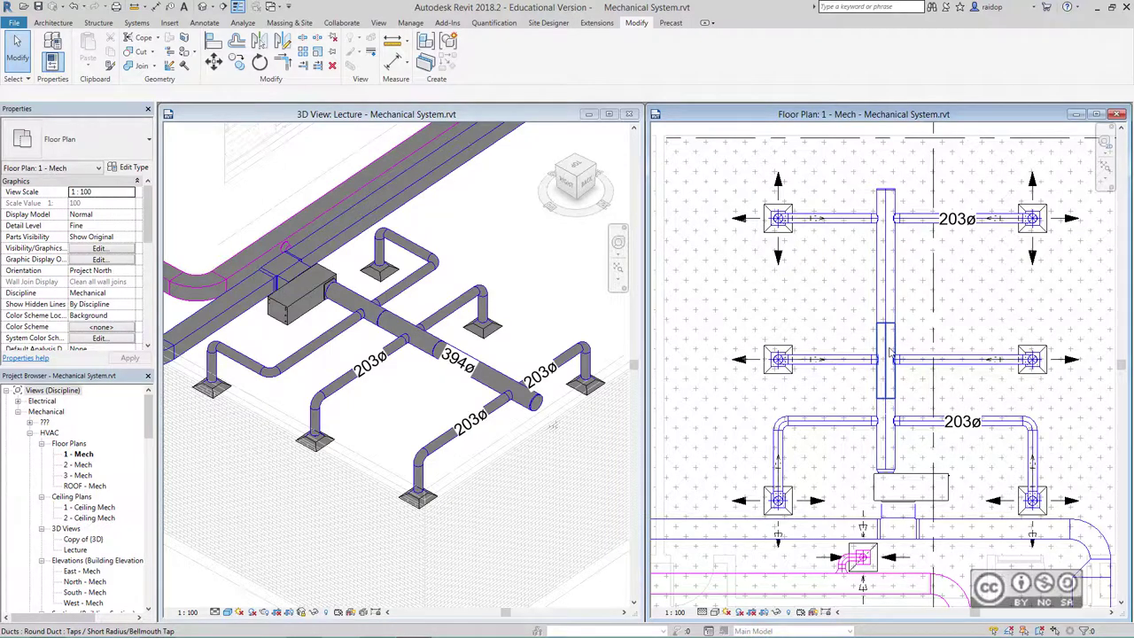
# Step: Inspect the middle 394ø main duct section: 408 L/s at 3.35 m/s
pyautogui.click(896, 348)
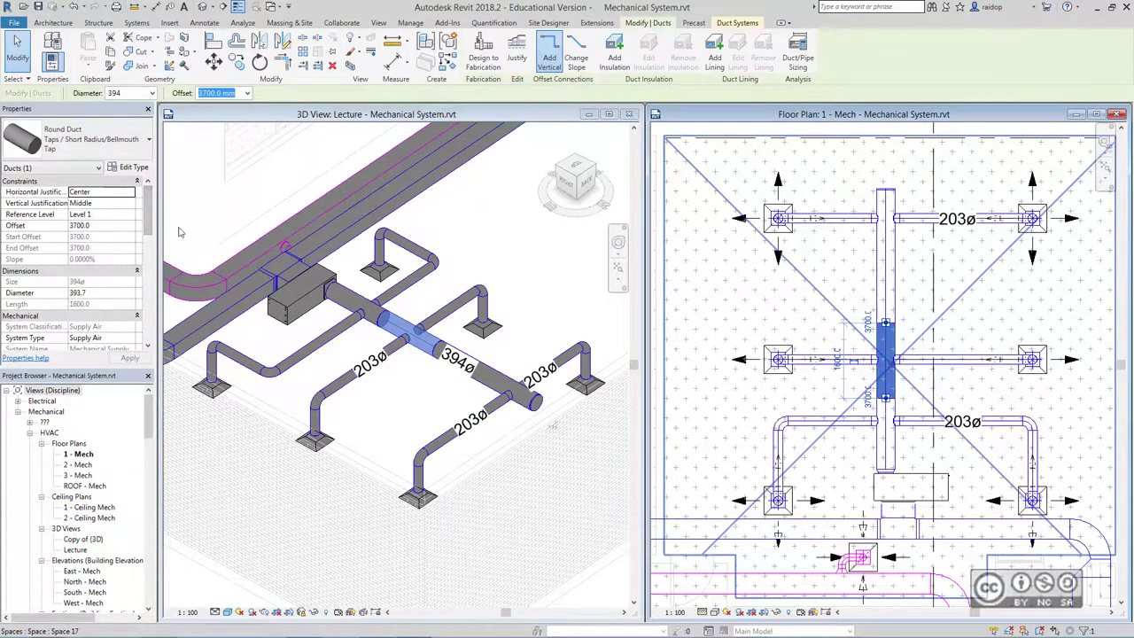
pyautogui.moveTo(149, 219); pyautogui.dragTo(149, 281)
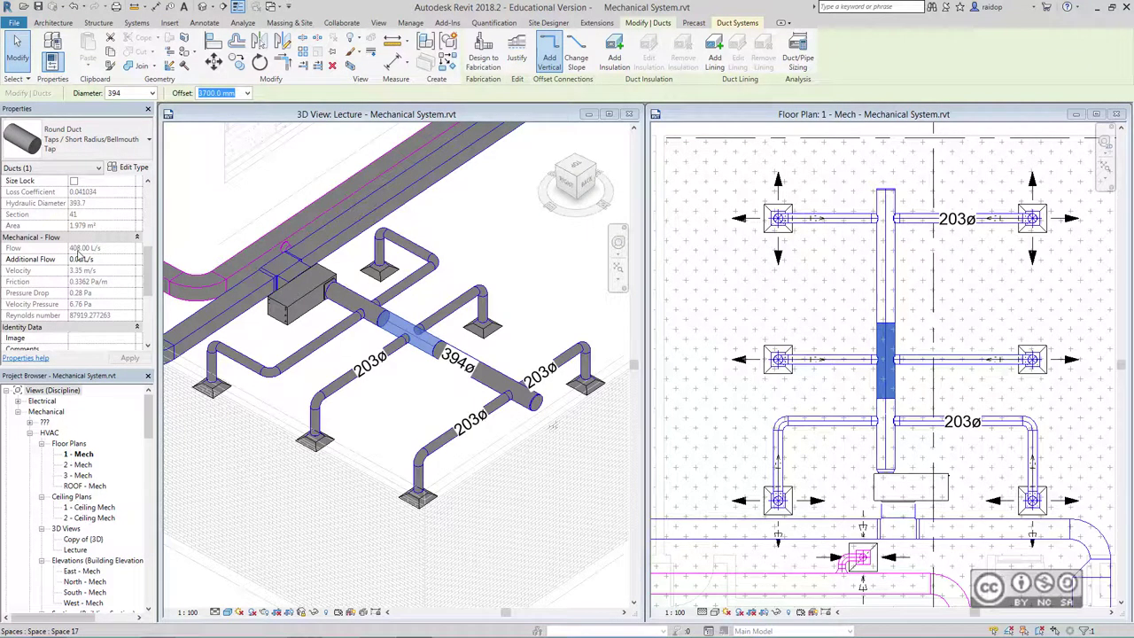
pyautogui.click(768, 293)
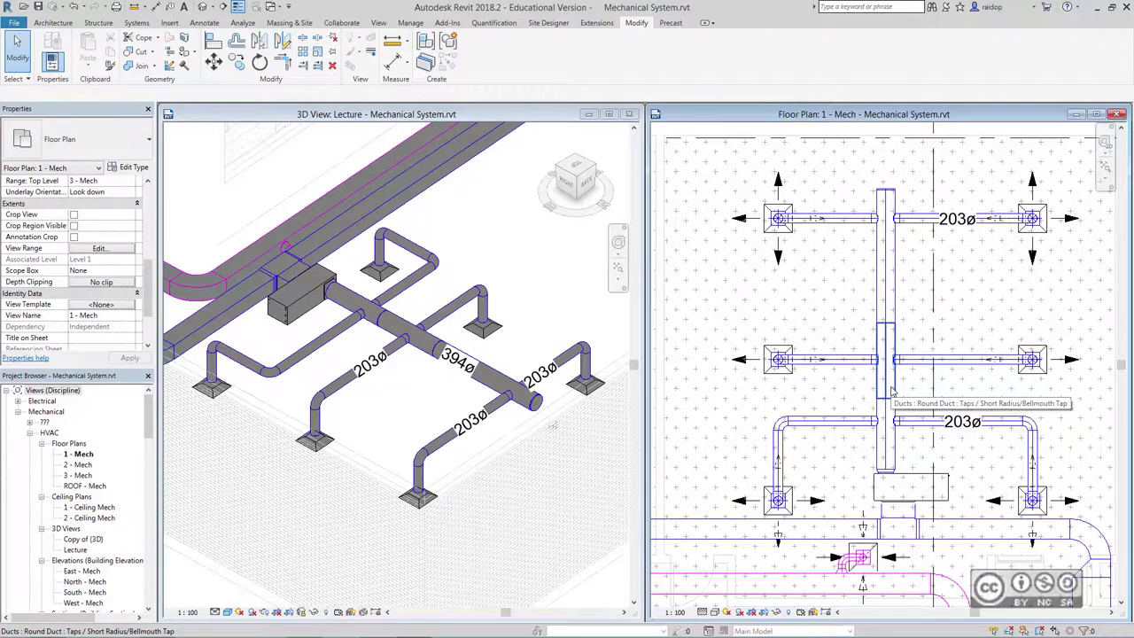
# Step: Recalculate duct sizes for the whole supply branch with Duct/Pipe Sizing
pyautogui.press('Tab')
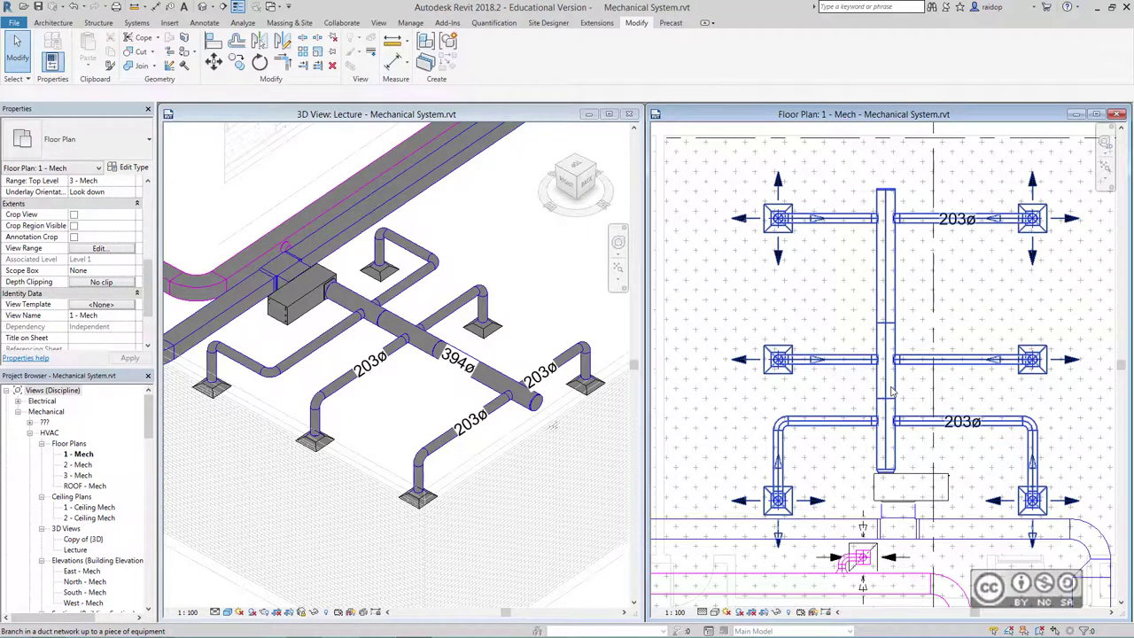
pyautogui.click(892, 391)
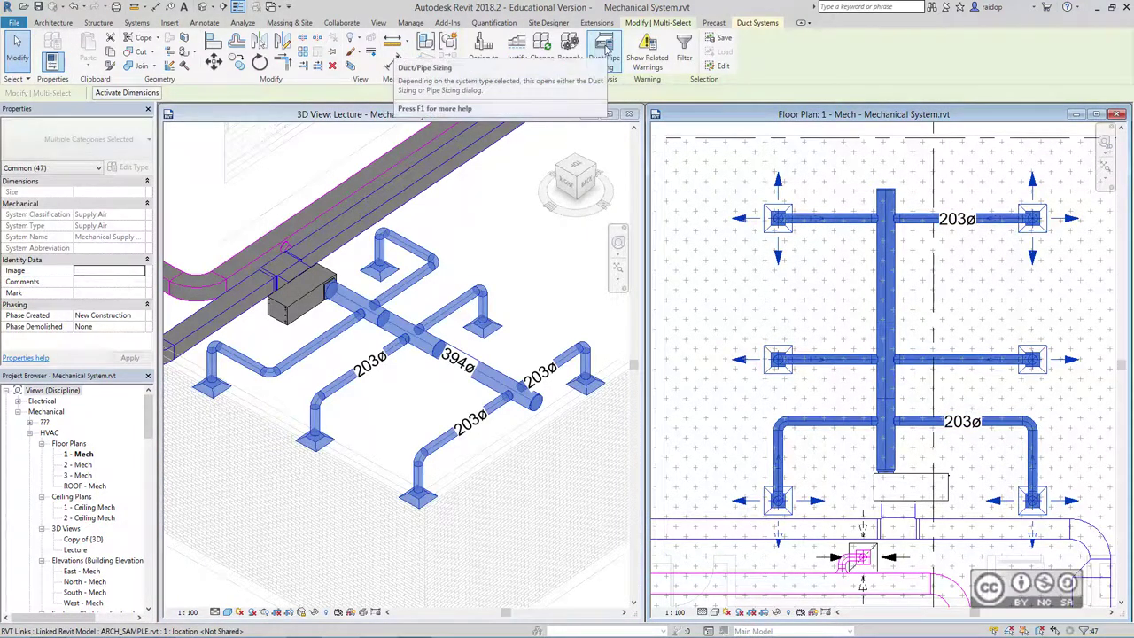
pyautogui.click(605, 49)
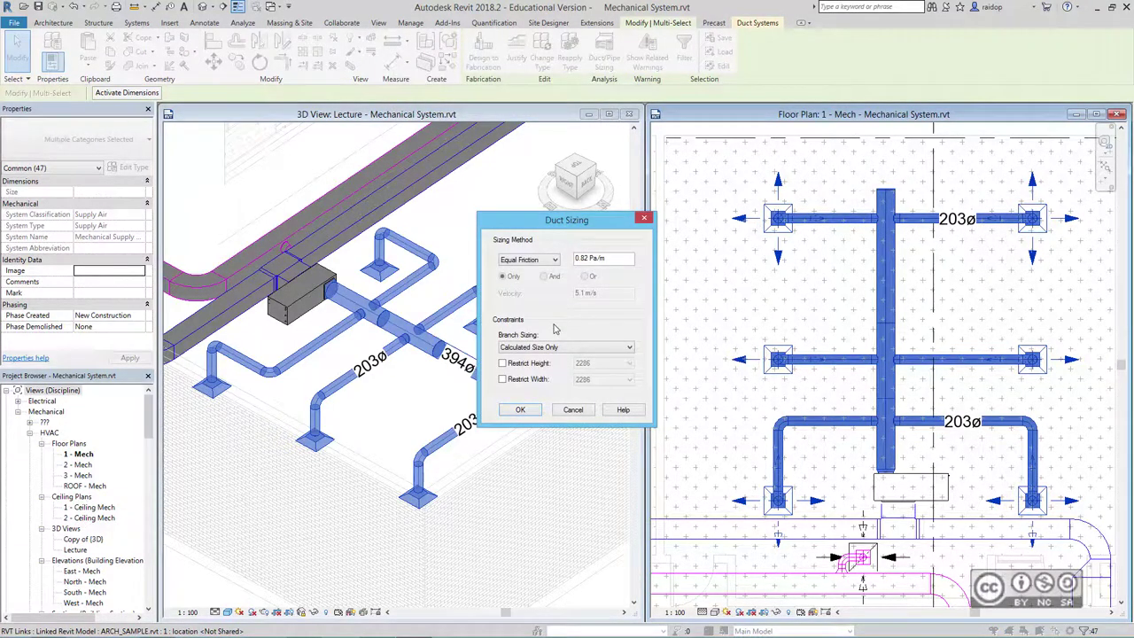
pyautogui.click(523, 411)
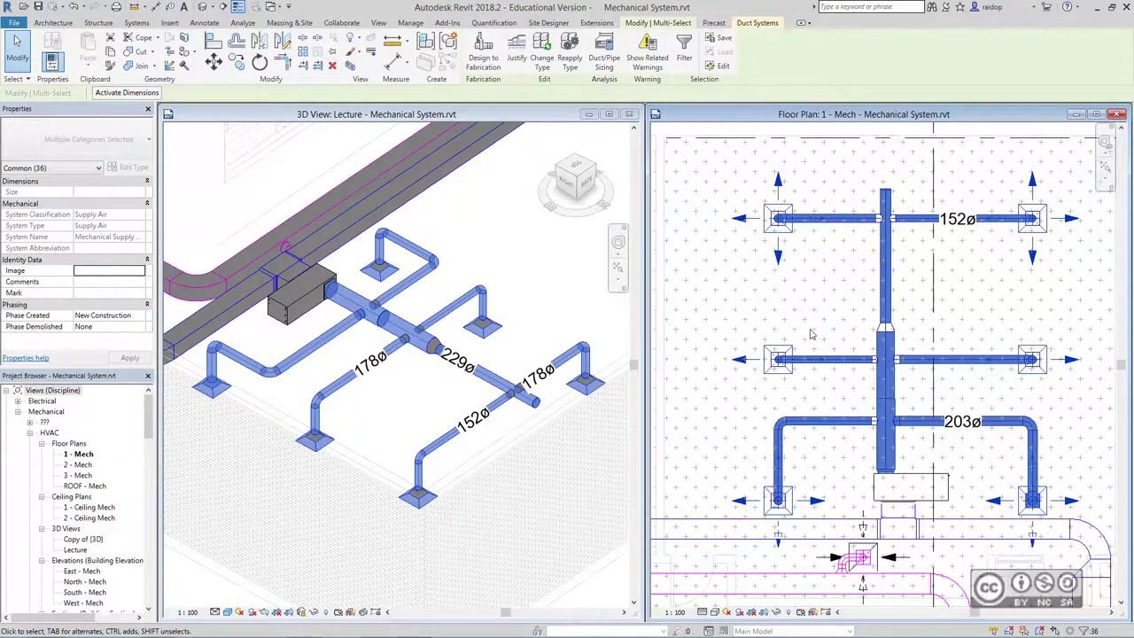
pyautogui.press('Escape')
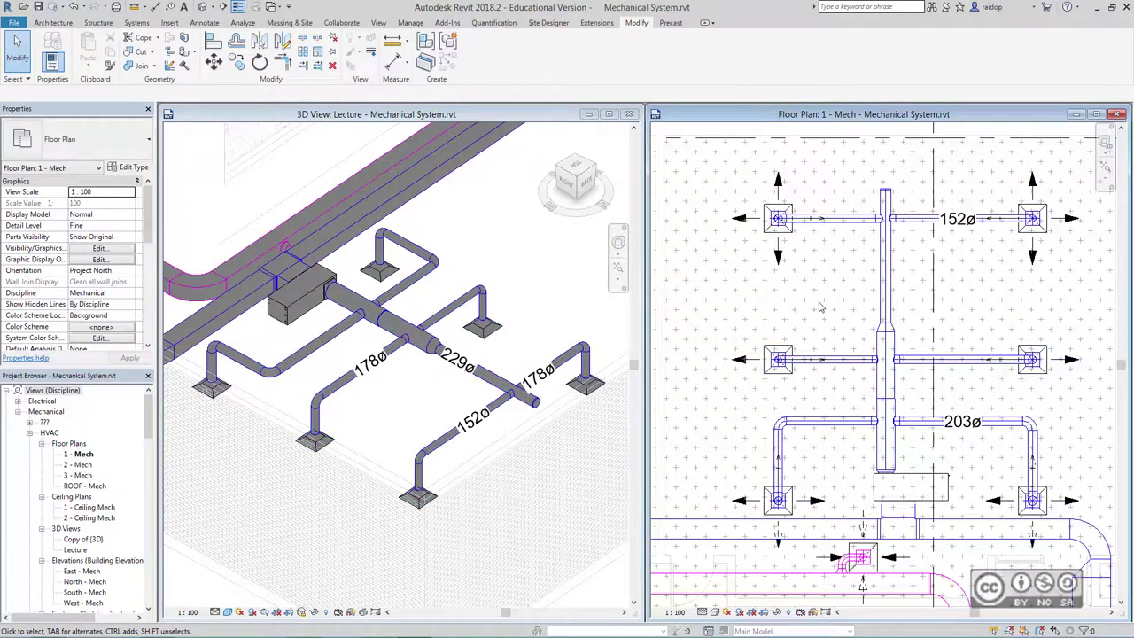
# Step: Tag the main duct sections 394ø, 381ø, 229ø and the 432x381 rectangular duct
pyautogui.click(205, 22)
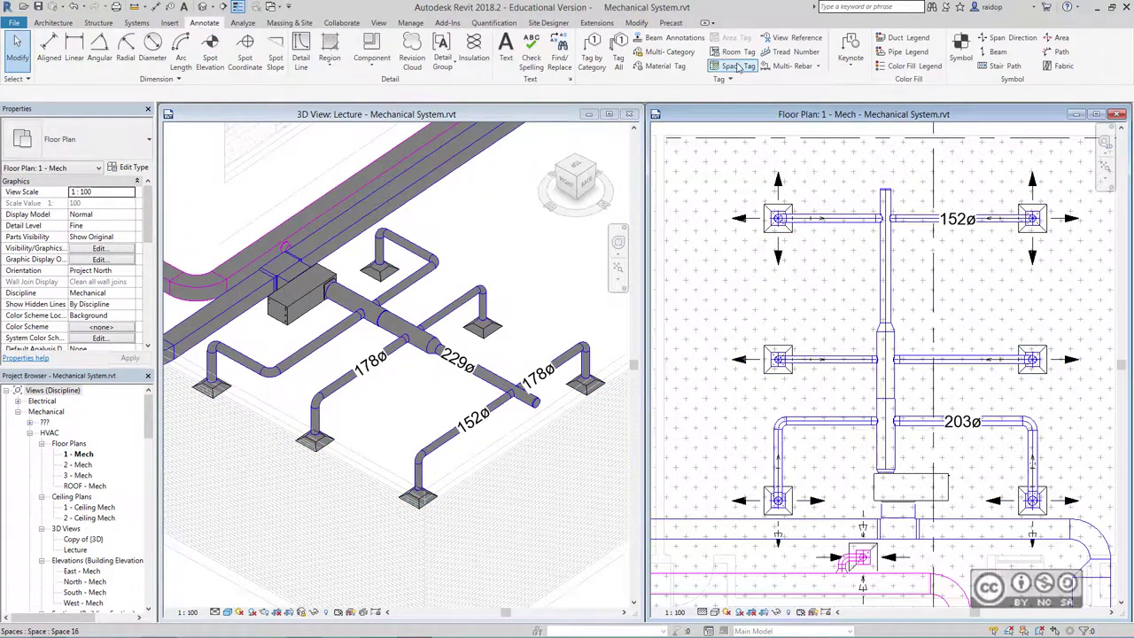
pyautogui.click(600, 63)
pyautogui.click(885, 438)
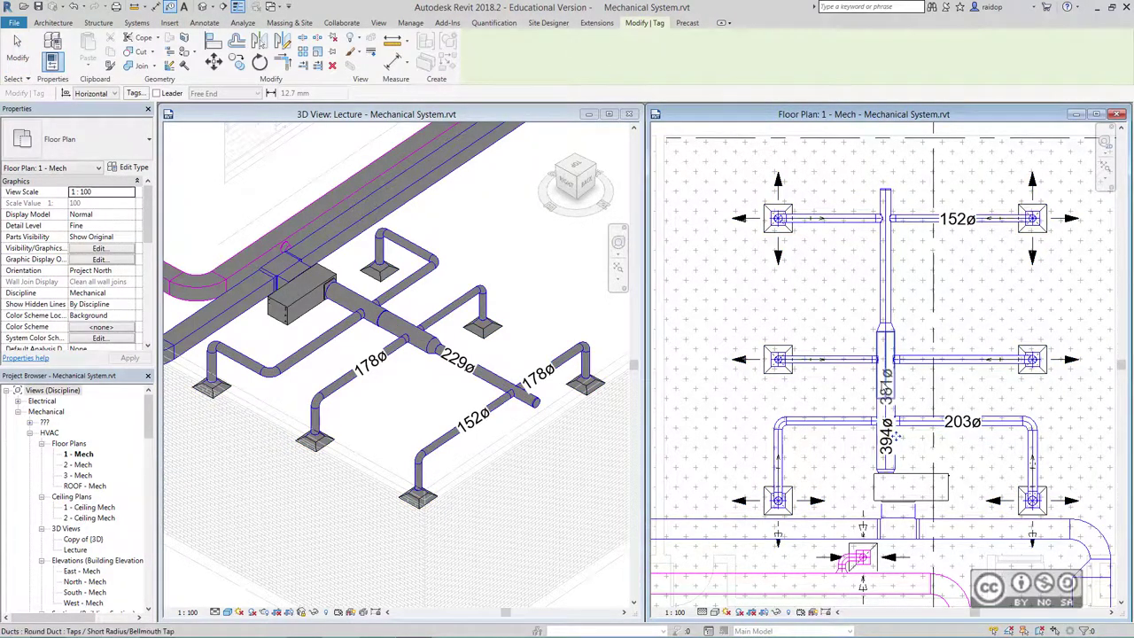
pyautogui.click(885, 365)
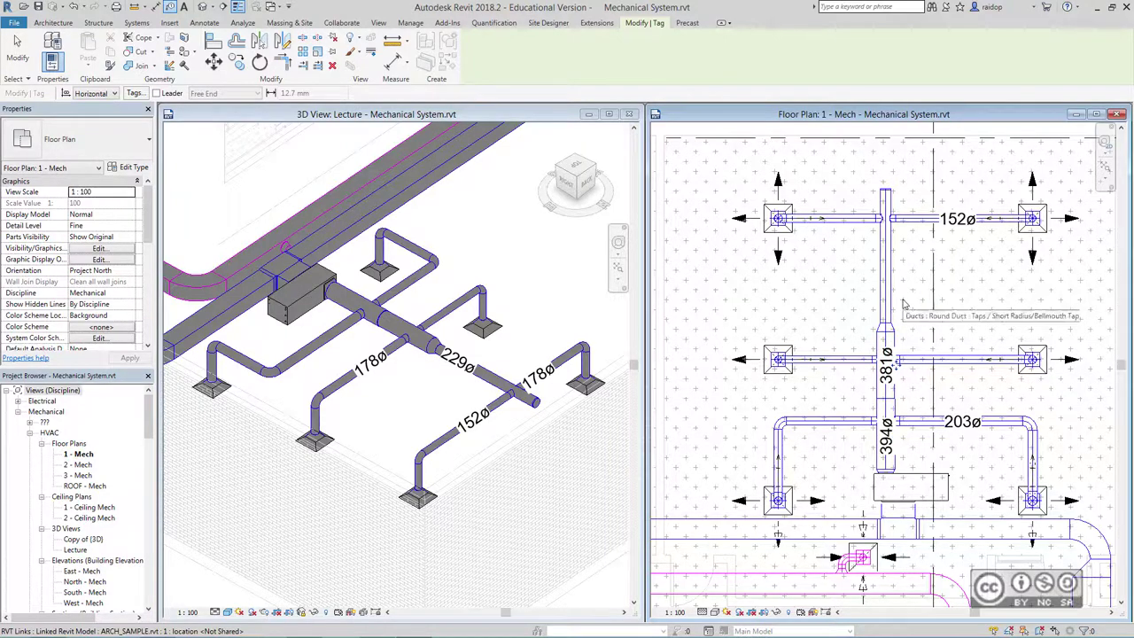
pyautogui.click(885, 259)
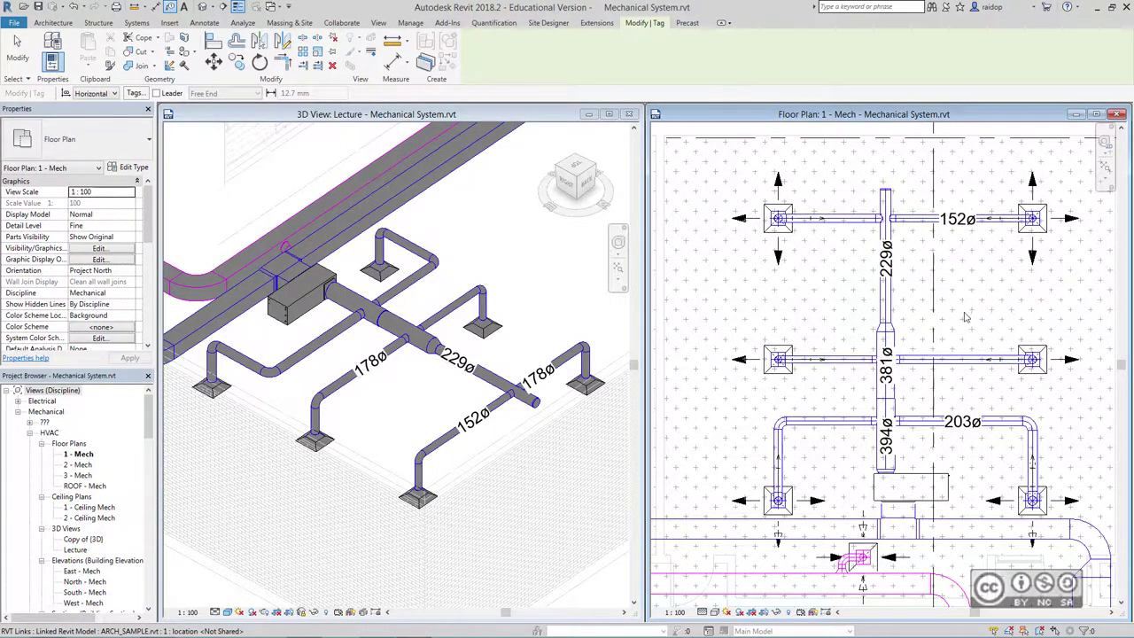
pyautogui.click(1011, 540)
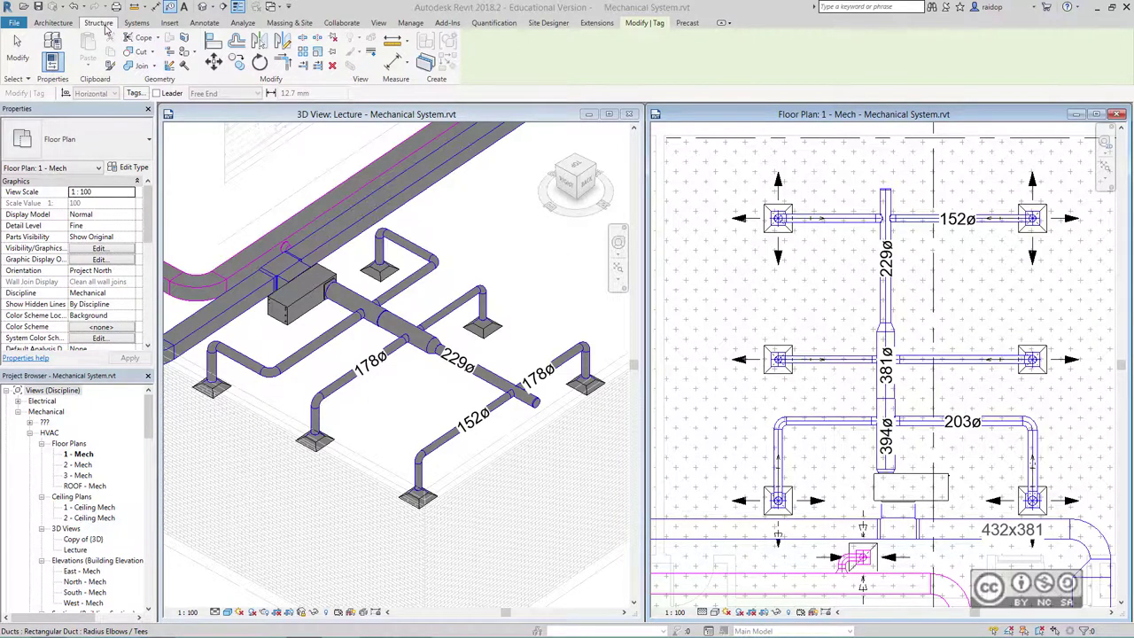
pyautogui.click(142, 23)
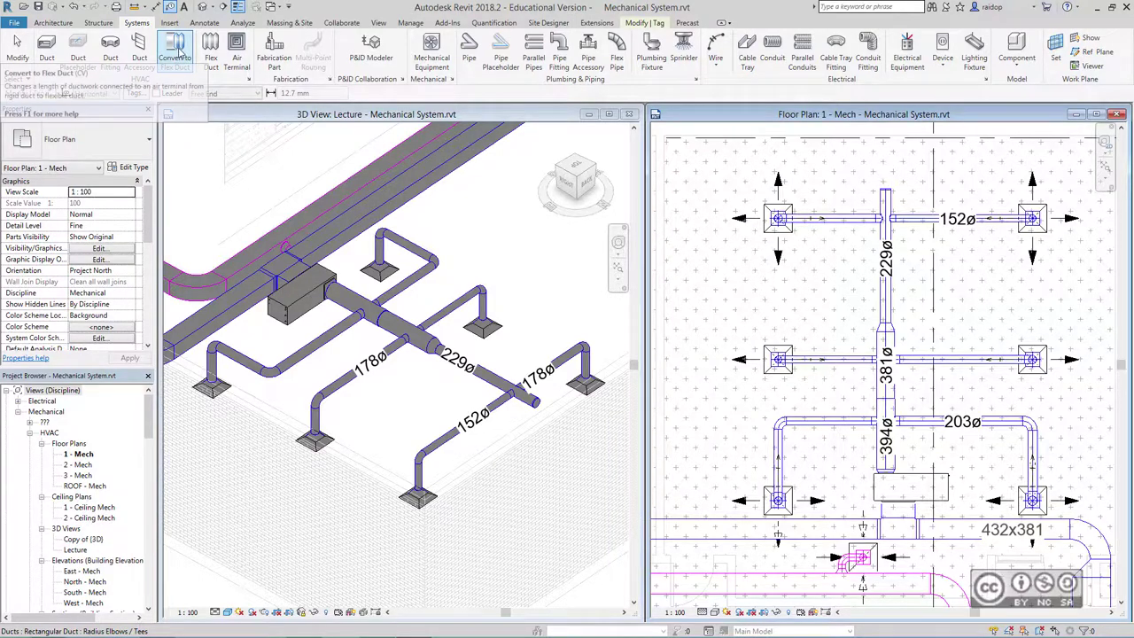
# Step: Convert the branches to all six diffusers (upper, middle, lower; left and right) into flex duct
pyautogui.click(177, 53)
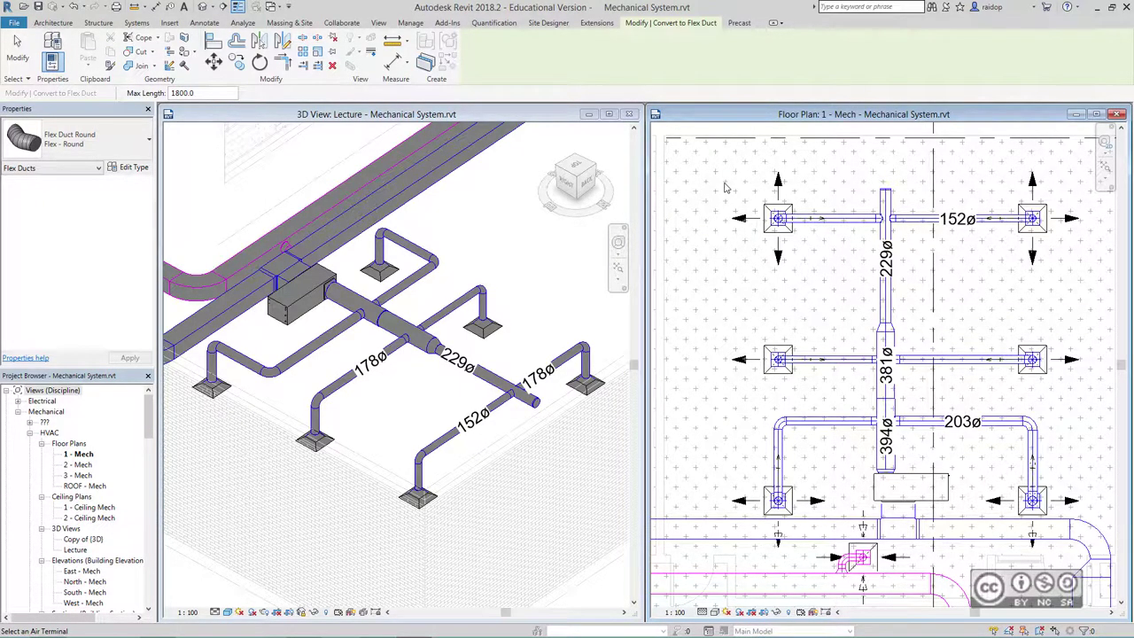
pyautogui.click(778, 217)
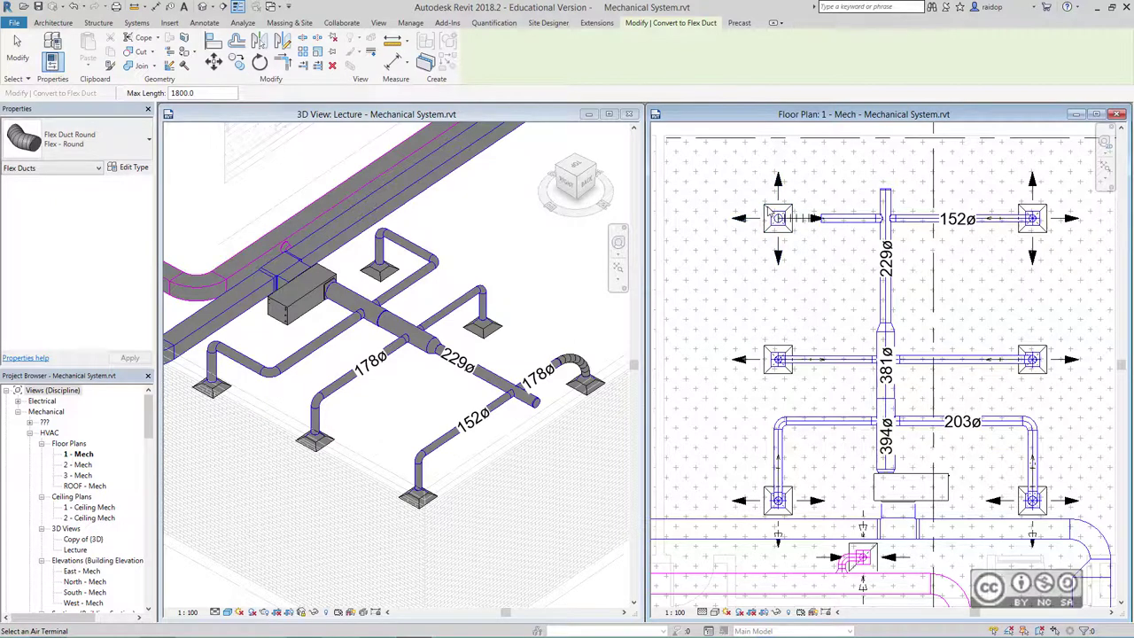
pyautogui.click(1030, 217)
pyautogui.click(778, 359)
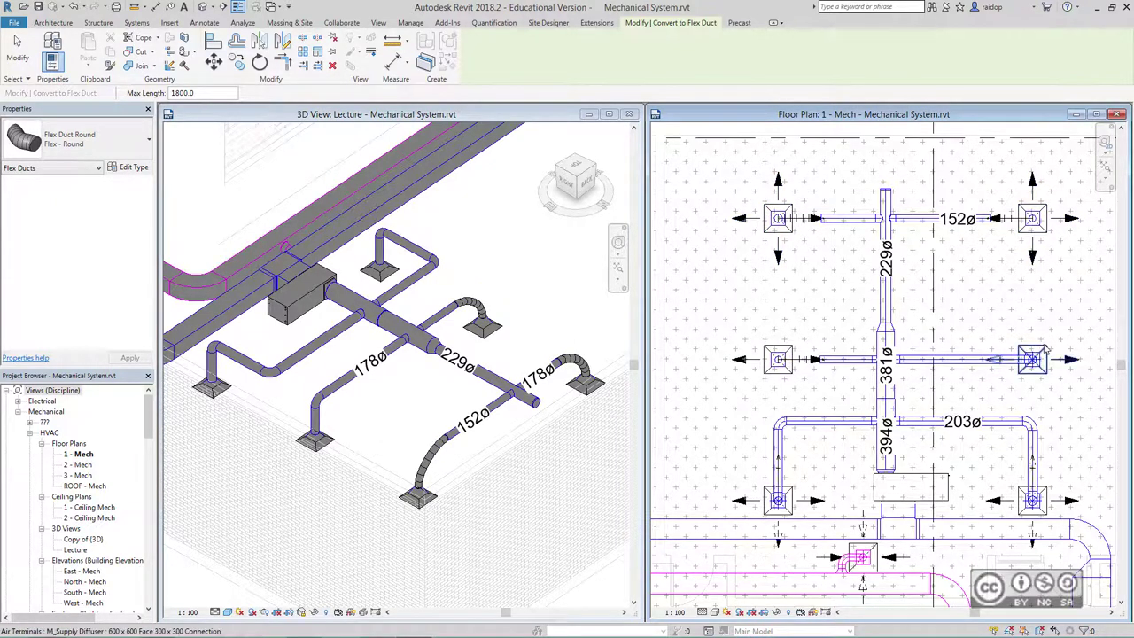
pyautogui.click(1044, 353)
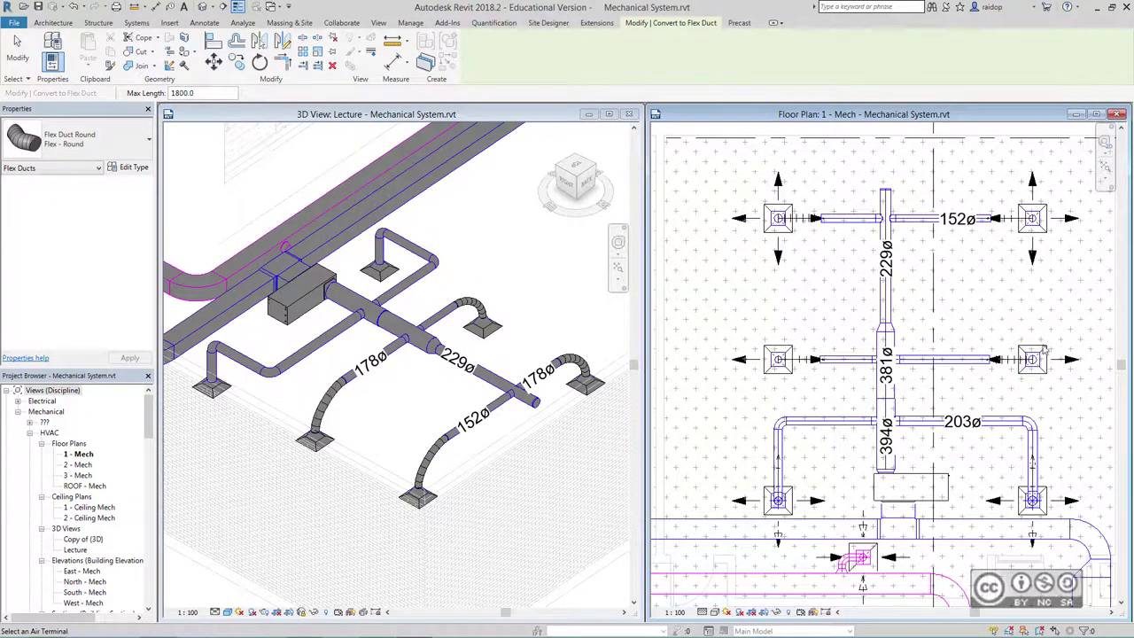
pyautogui.click(767, 494)
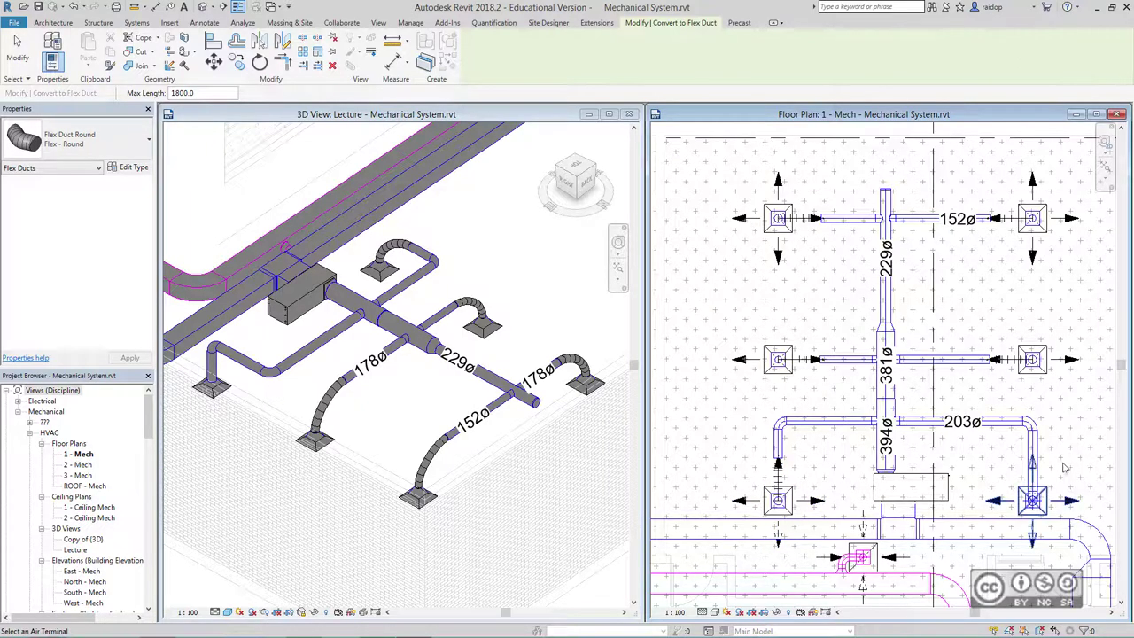
pyautogui.click(1027, 496)
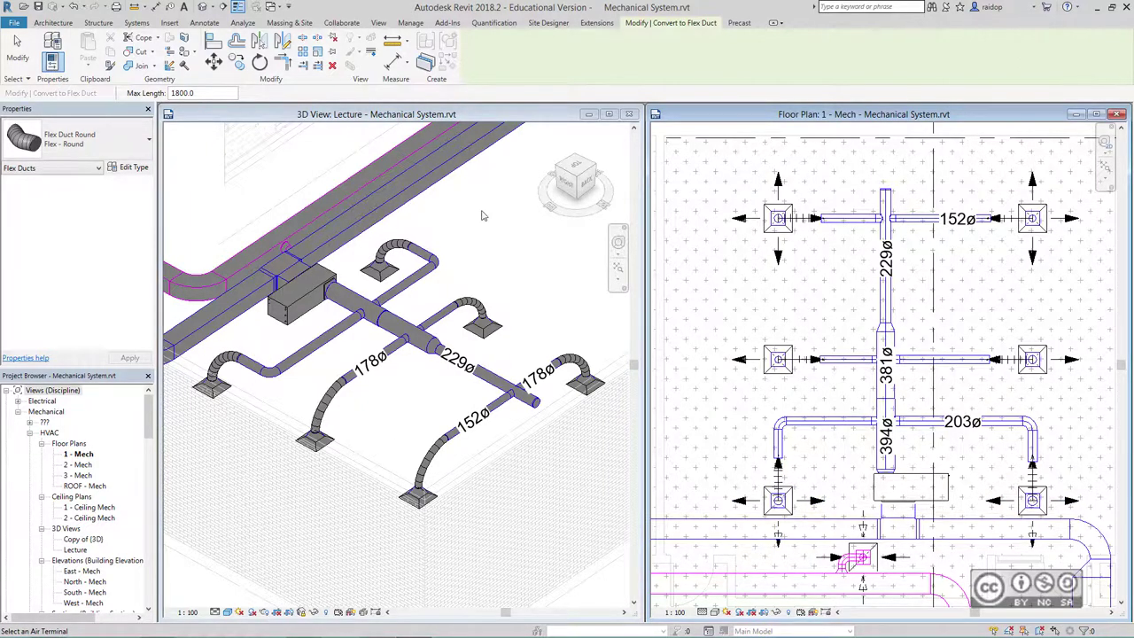
pyautogui.click(818, 133)
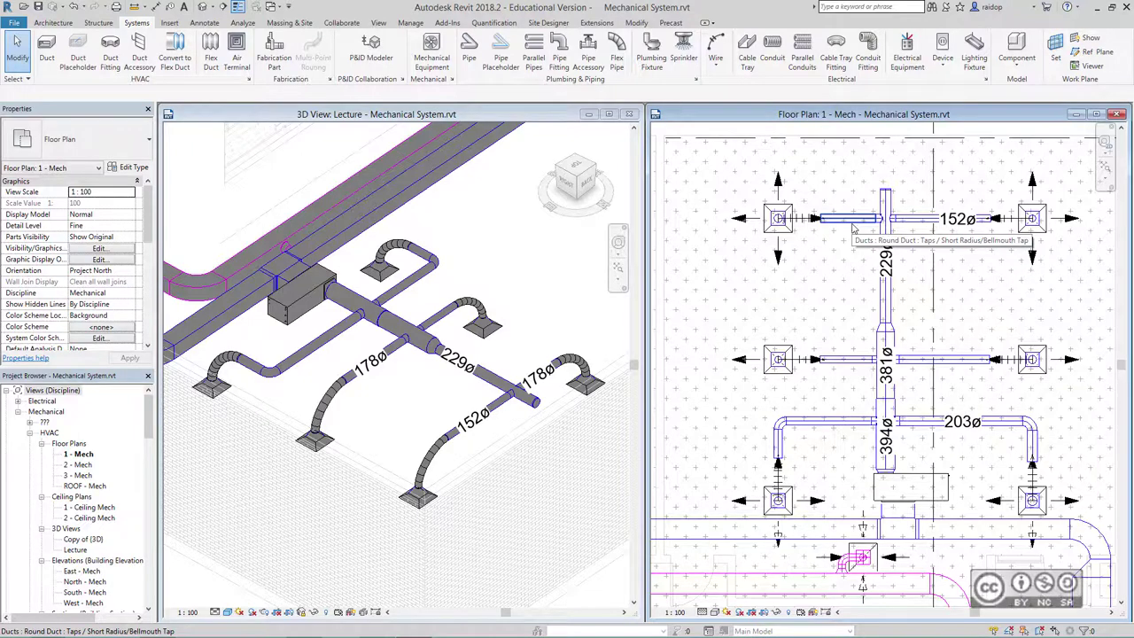
# Step: Select the whole supply duct network up to the heat pump
pyautogui.press('Tab')
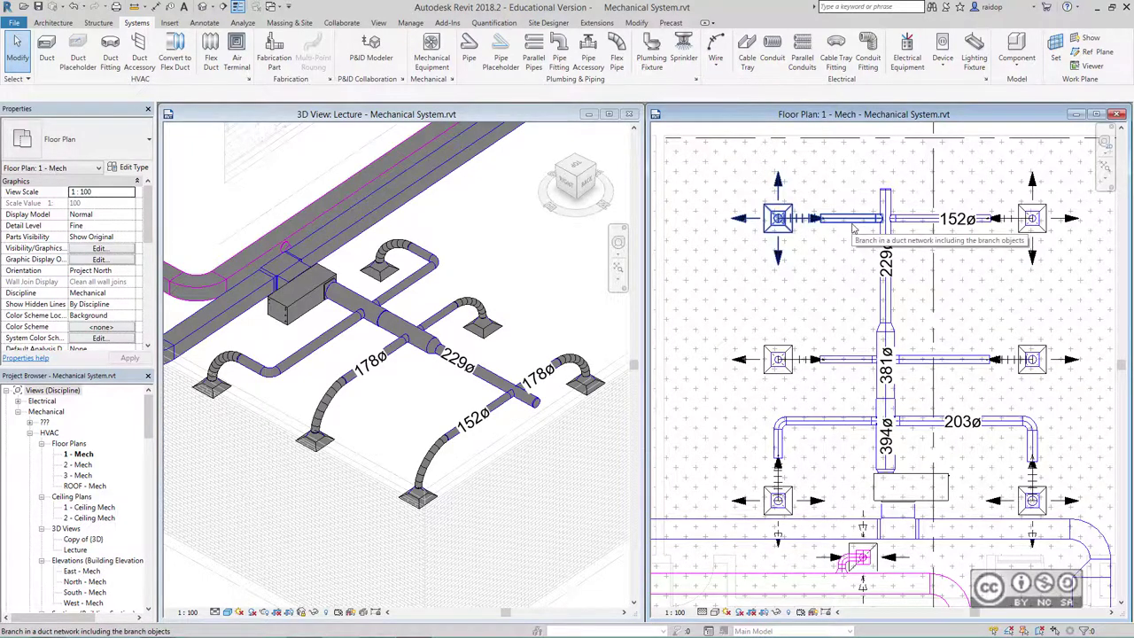
pyautogui.press('Tab')
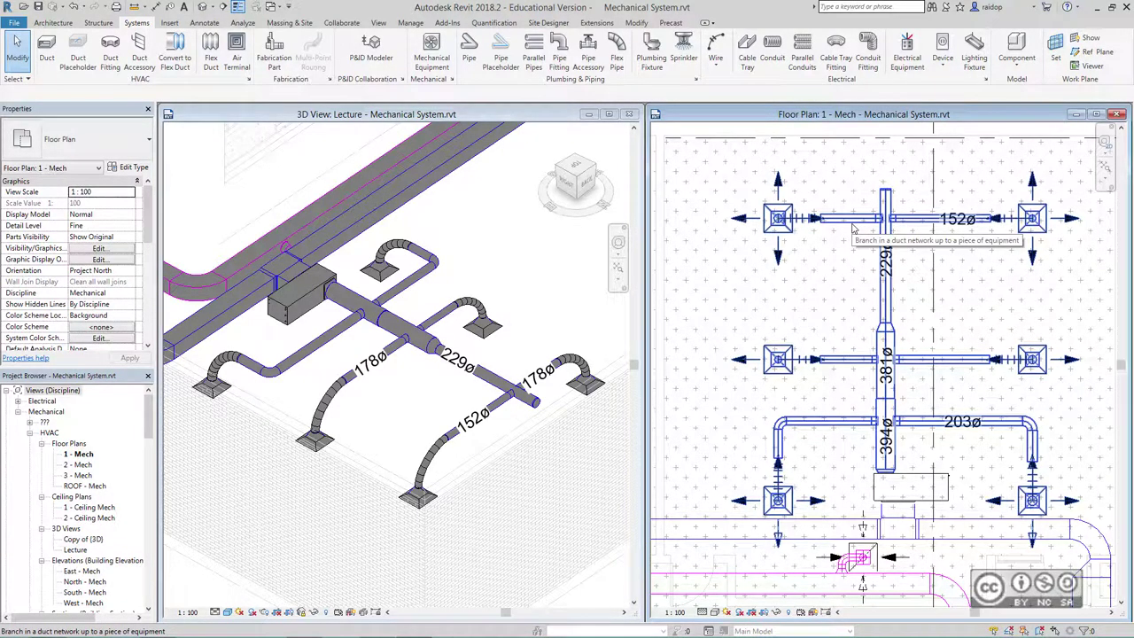
pyautogui.click(853, 228)
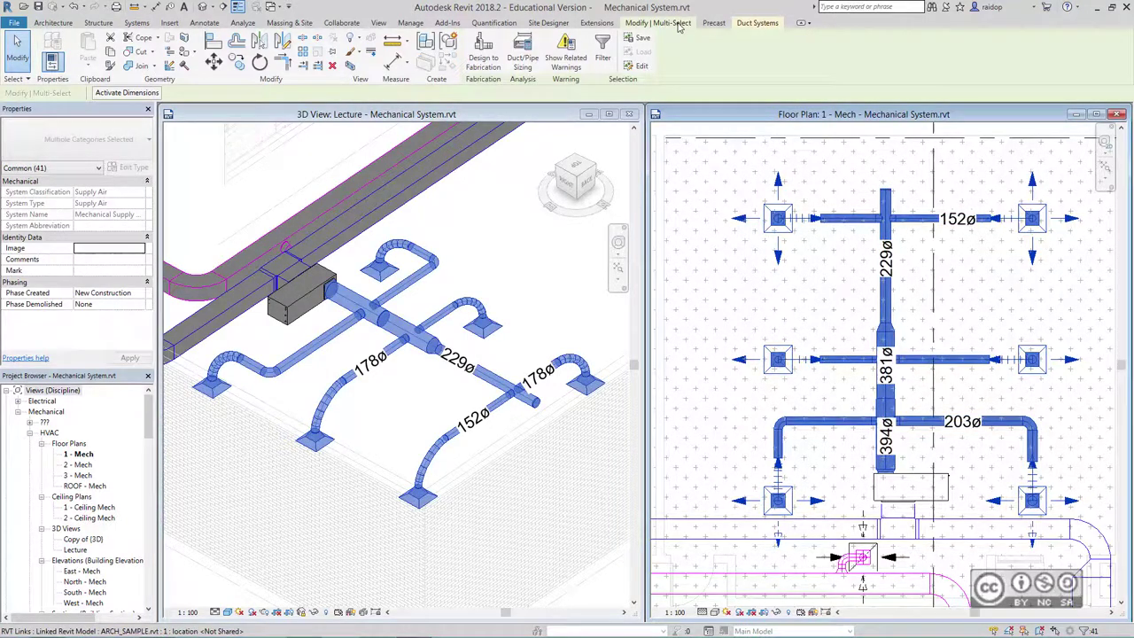
# Step: Copy it, with Multiple on, from this heat pump's corner to the next bay's heat pump corner
pyautogui.click(237, 62)
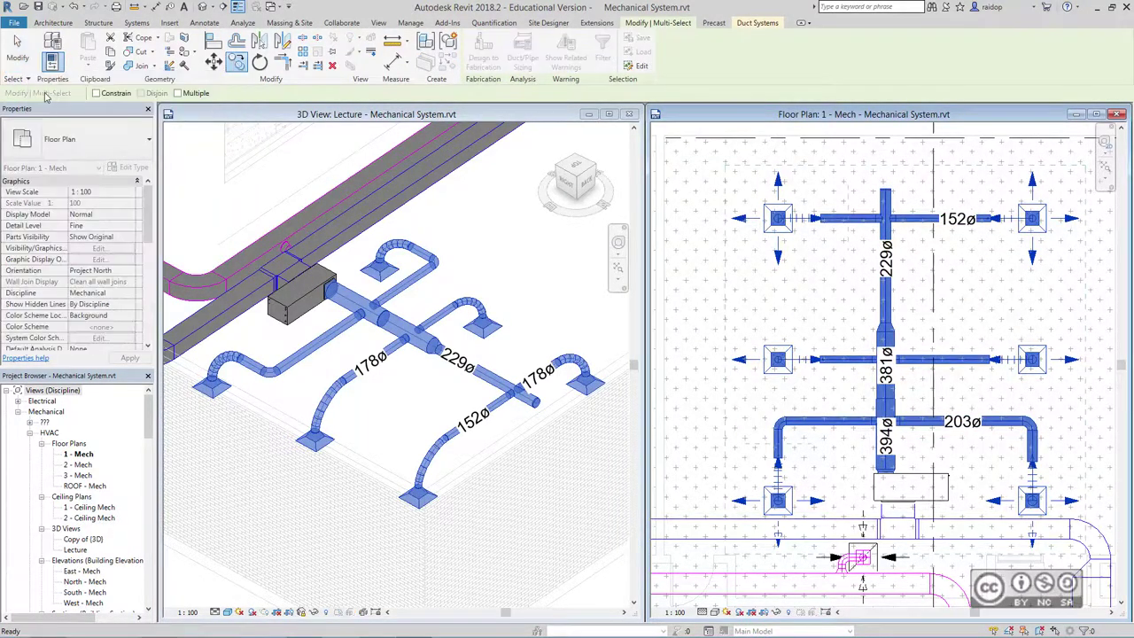
pyautogui.click(179, 94)
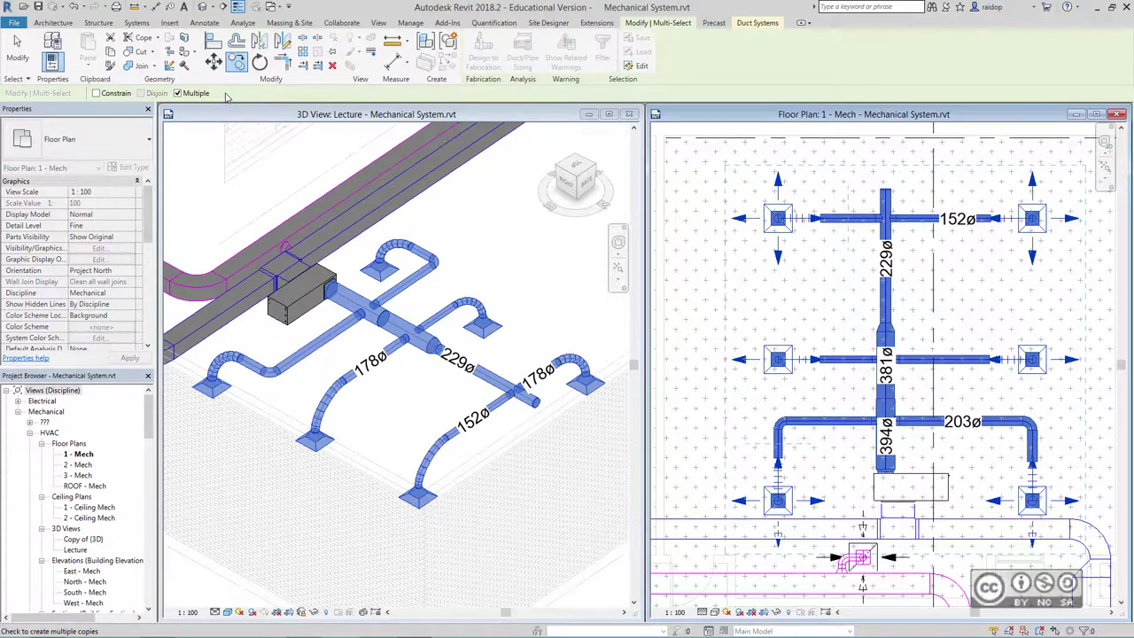
pyautogui.scroll(1, 864, 500)
pyautogui.scroll(1, 864, 500)
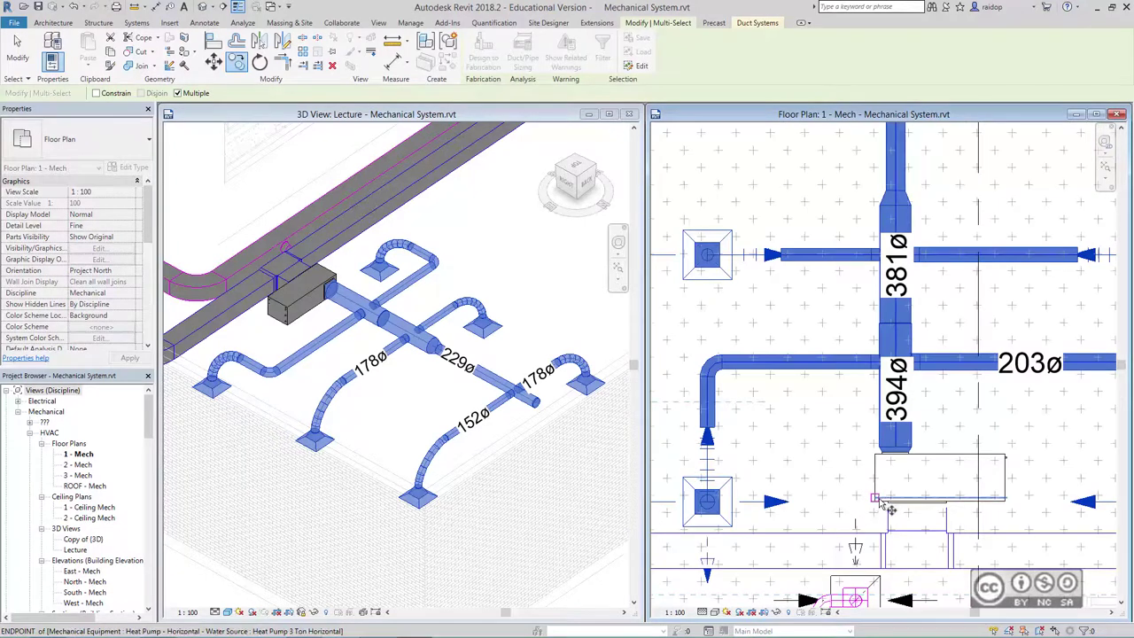
pyautogui.scroll(2, 875, 511)
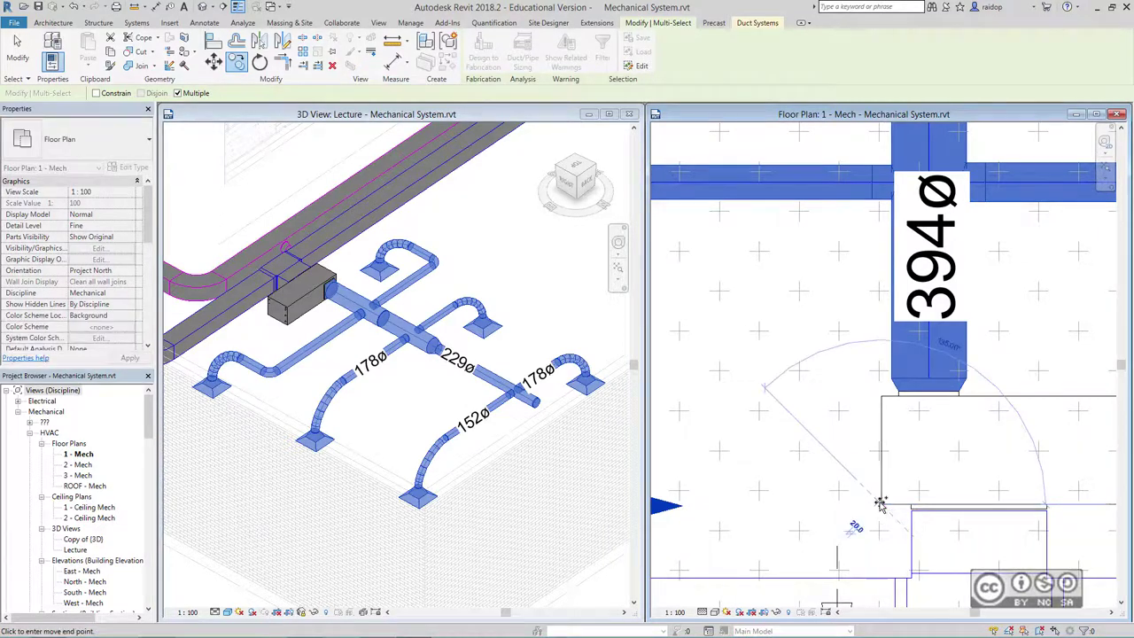
pyautogui.scroll(-3, 880, 509)
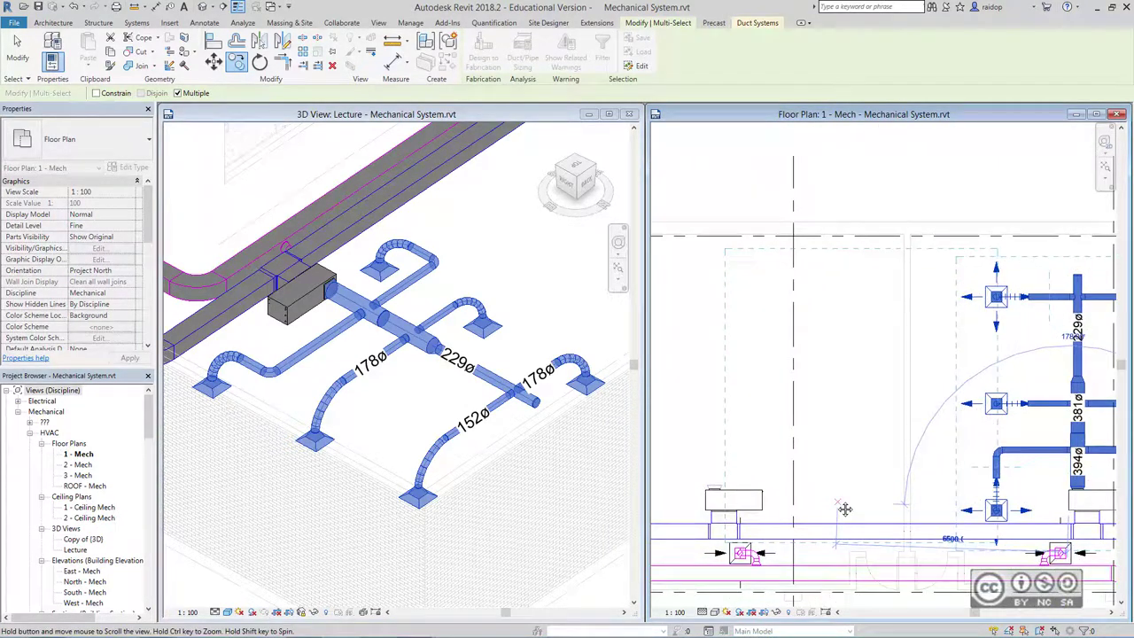
pyautogui.scroll(3, 802, 512)
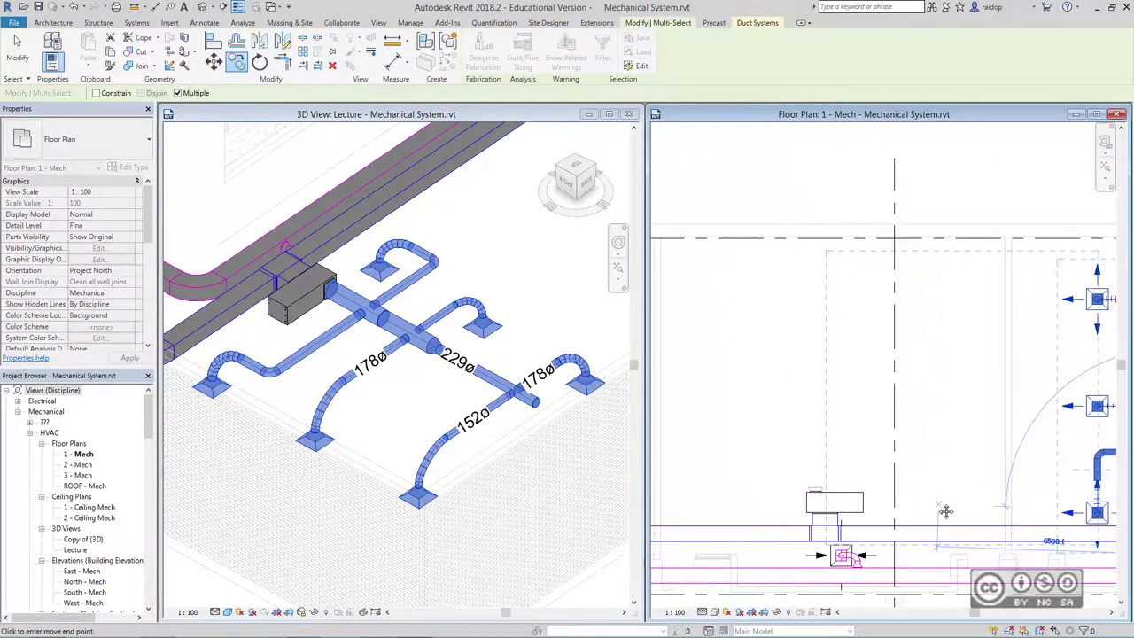
pyautogui.click(807, 512)
pyautogui.scroll(-3, 808, 512)
pyautogui.scroll(-1, 734, 487)
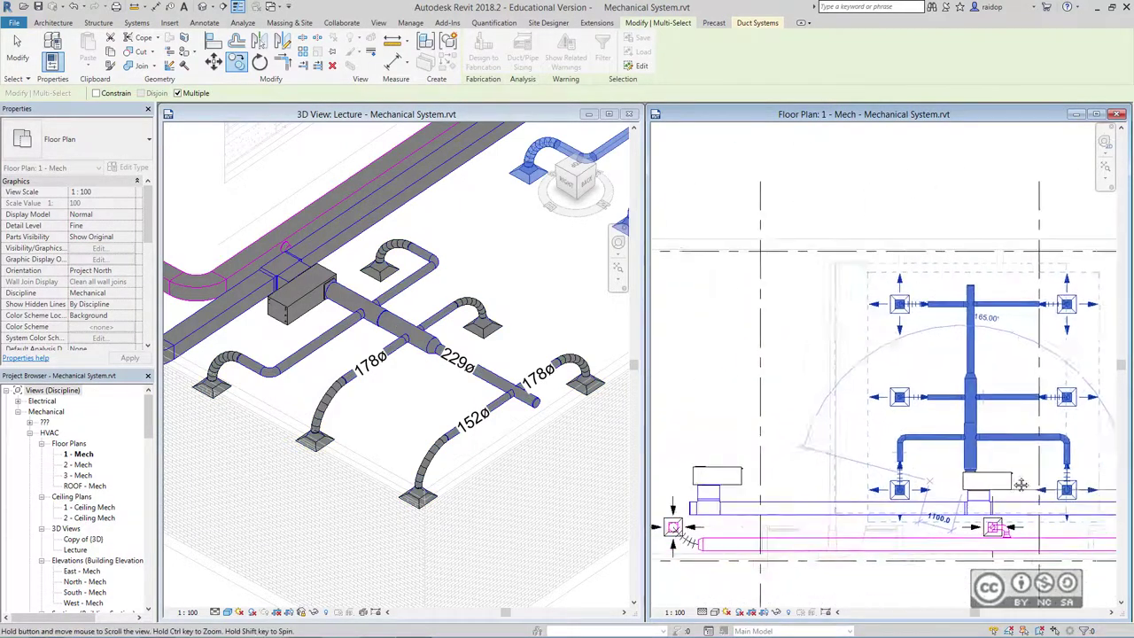
pyautogui.scroll(1, 835, 474)
pyautogui.scroll(2, 835, 474)
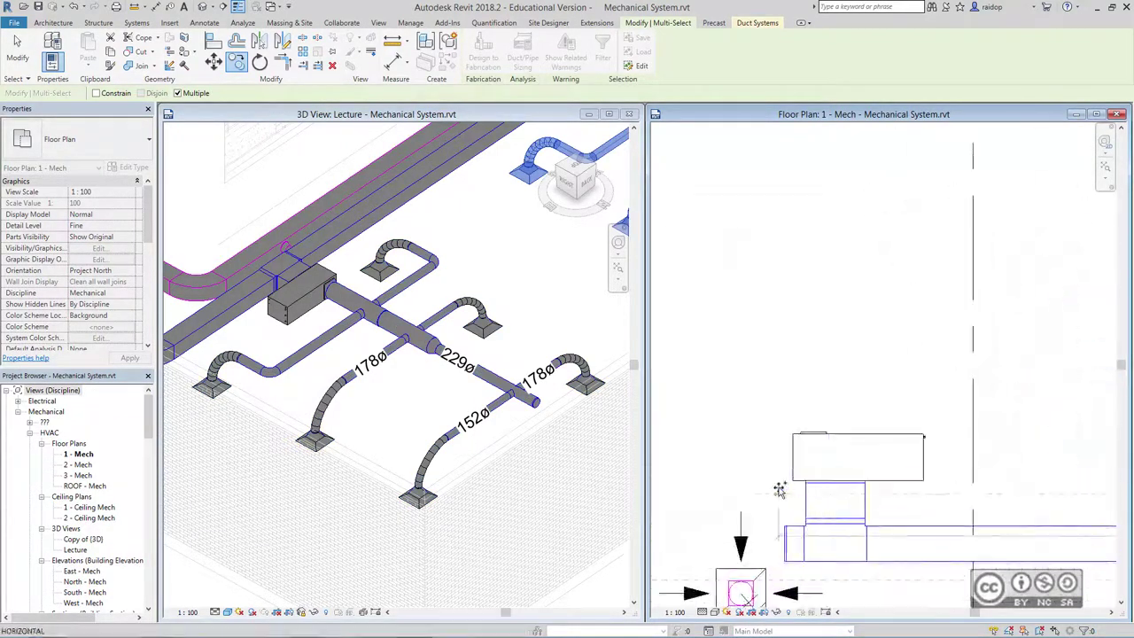
pyautogui.scroll(1, 841, 477)
pyautogui.scroll(-4, 870, 483)
pyautogui.click(870, 483)
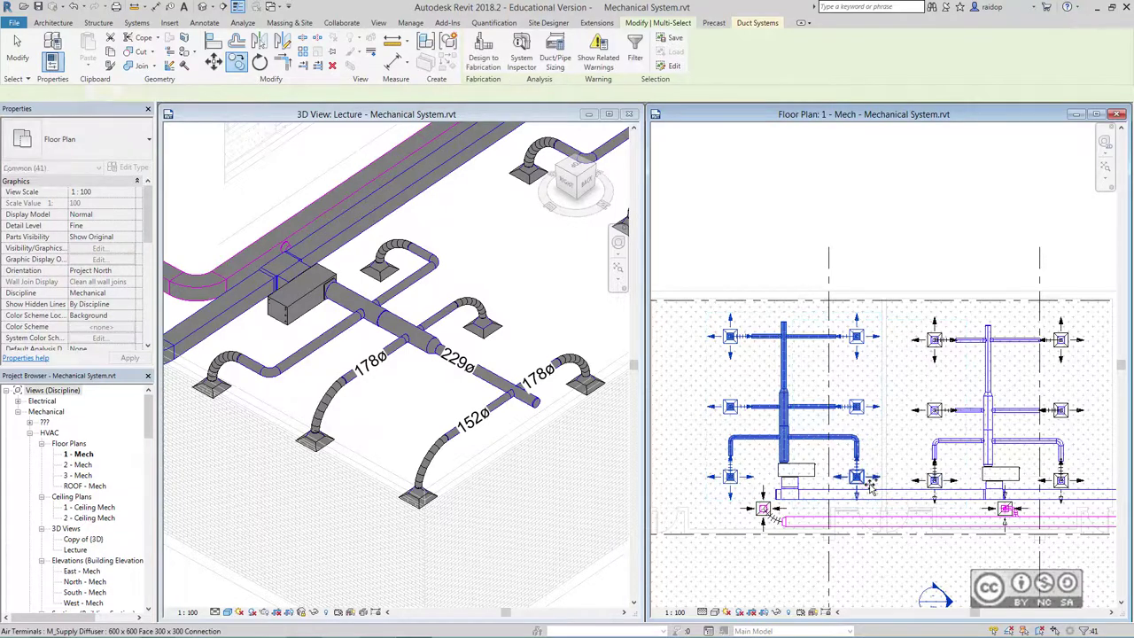
pyautogui.press('Escape')
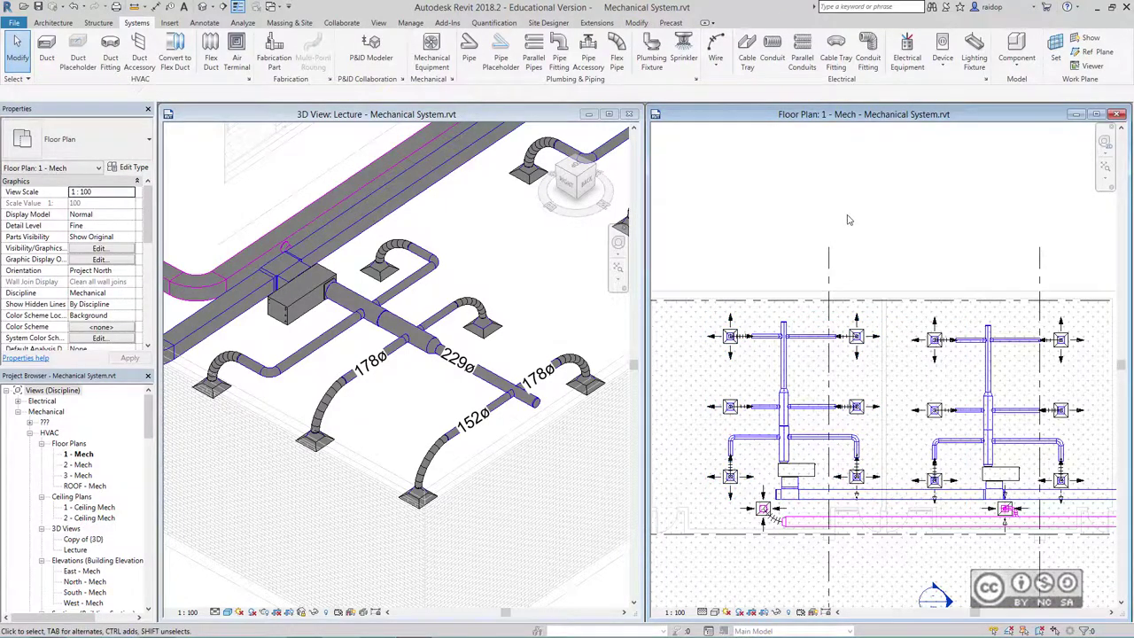
# Step: Delete the old rectangular-to-round transition fitting above the heat pump
pyautogui.scroll(1, 837, 266)
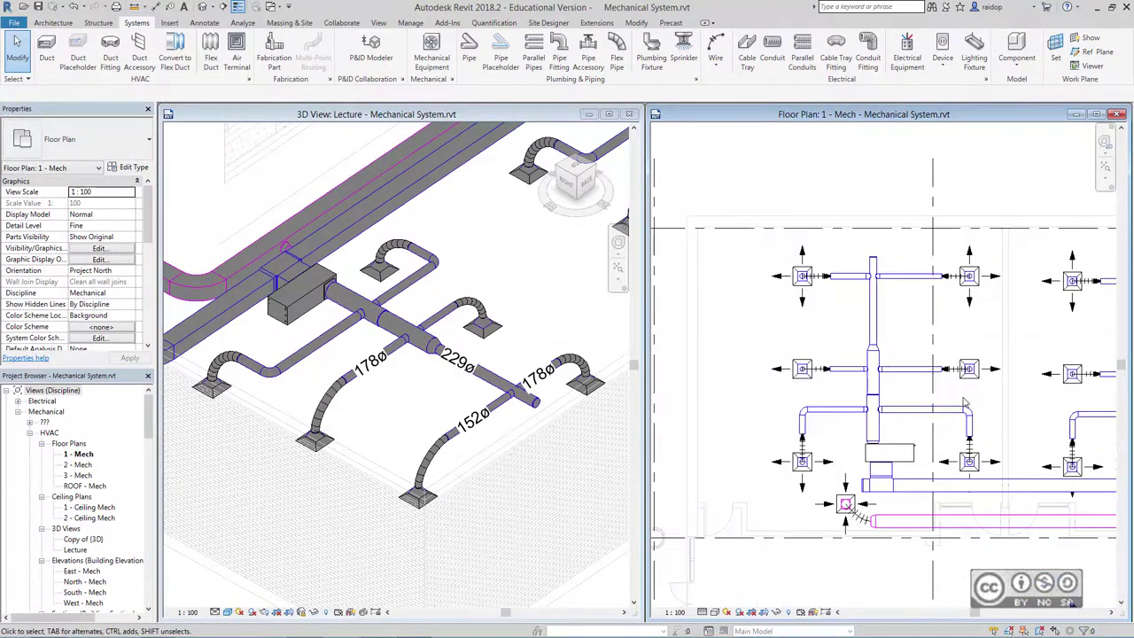
pyautogui.scroll(1, 823, 301)
pyautogui.scroll(2, 812, 326)
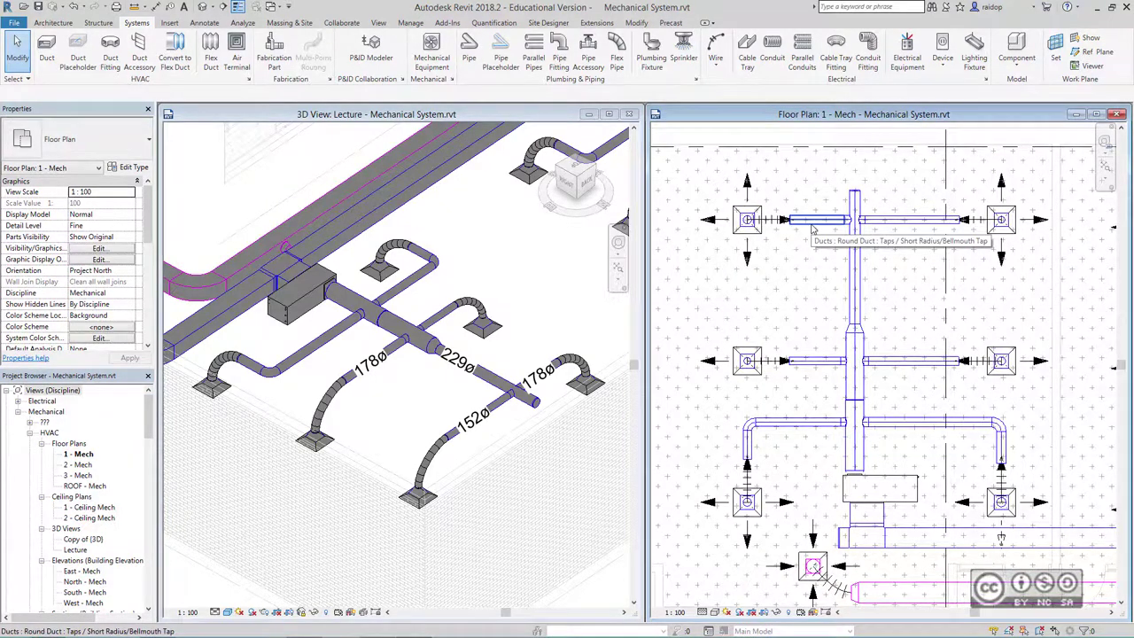
pyautogui.press('Tab')
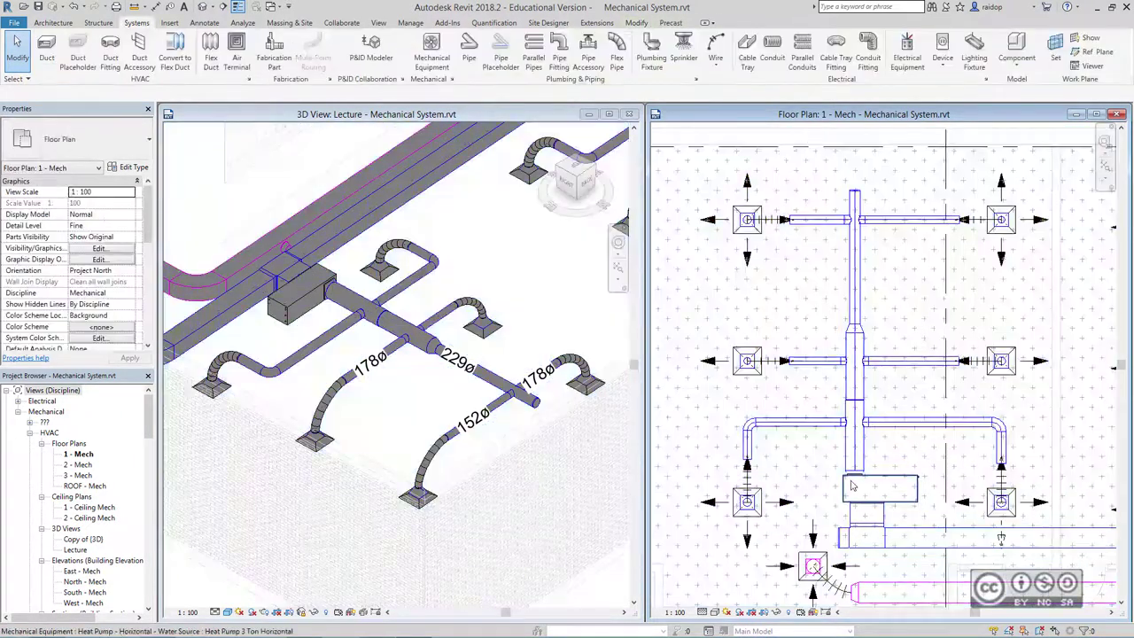
pyautogui.scroll(3, 860, 482)
pyautogui.scroll(3, 864, 482)
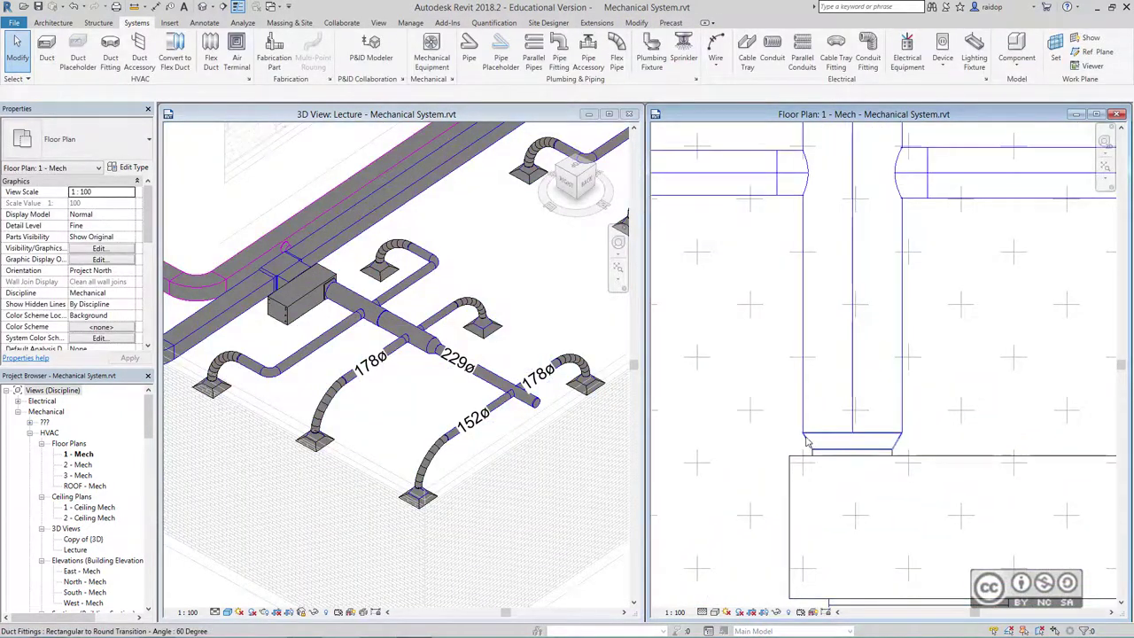
pyautogui.click(850, 441)
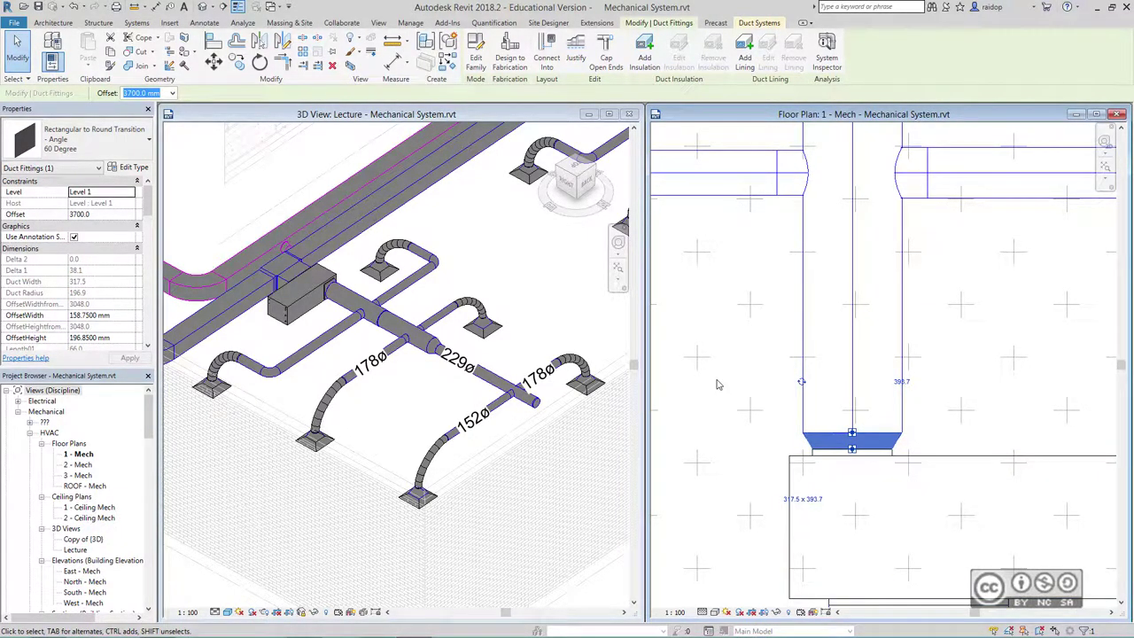
pyautogui.press('Delete')
# Step: Extend the 394ø main duct down onto the heat pump's supply connector, now 1491 mm long
pyautogui.click(903, 415)
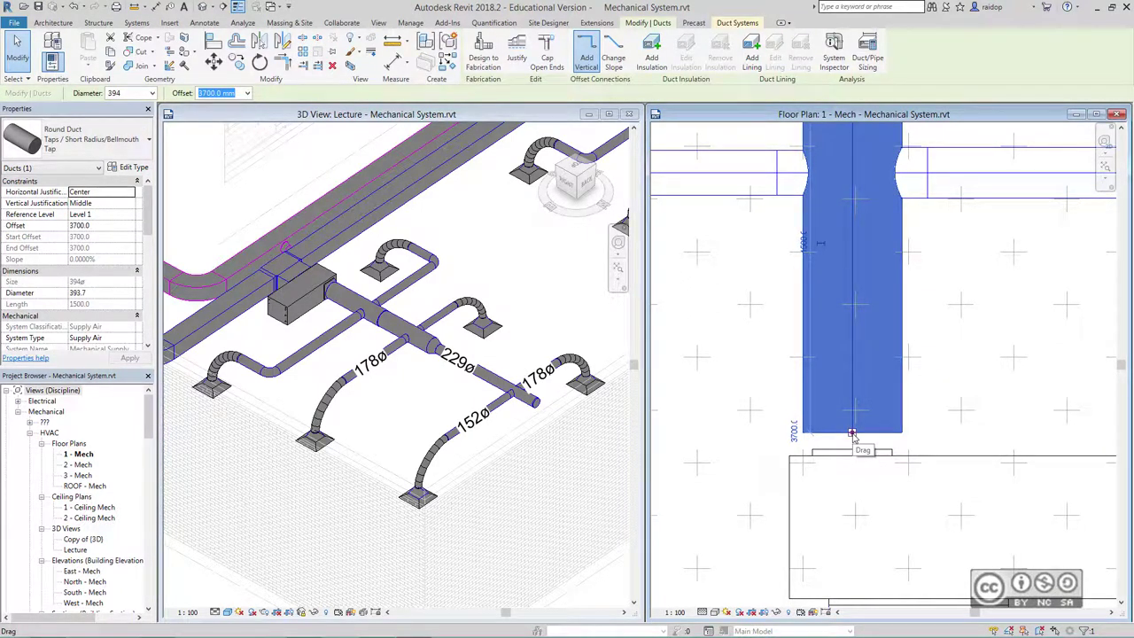
pyautogui.moveTo(852, 433); pyautogui.dragTo(852, 448)
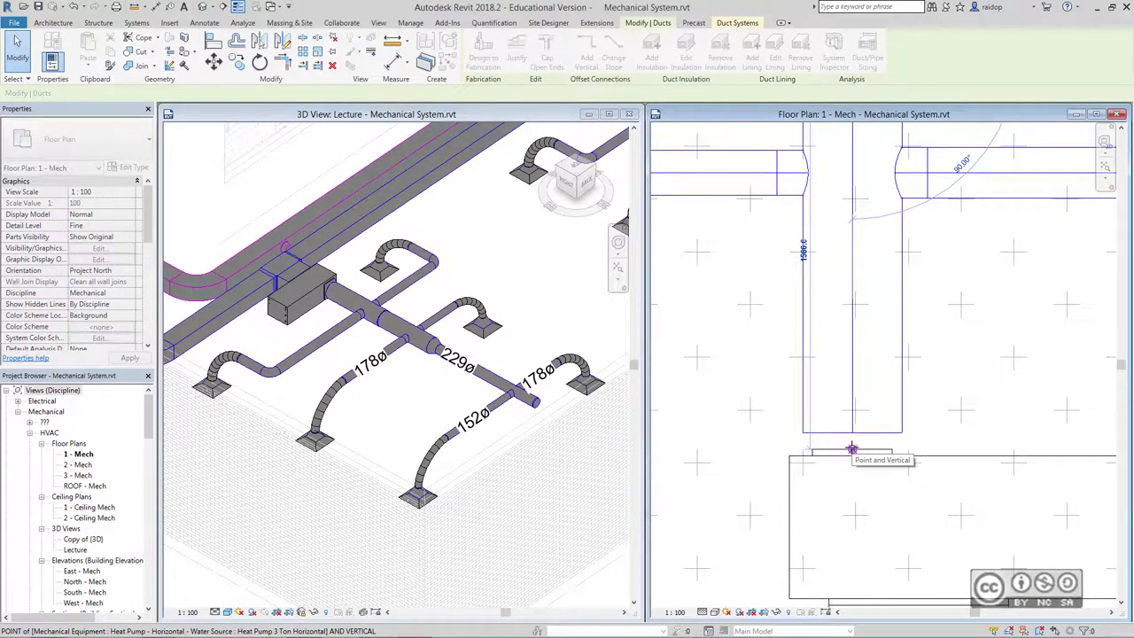
pyautogui.moveTo(851, 449); pyautogui.dragTo(851, 448)
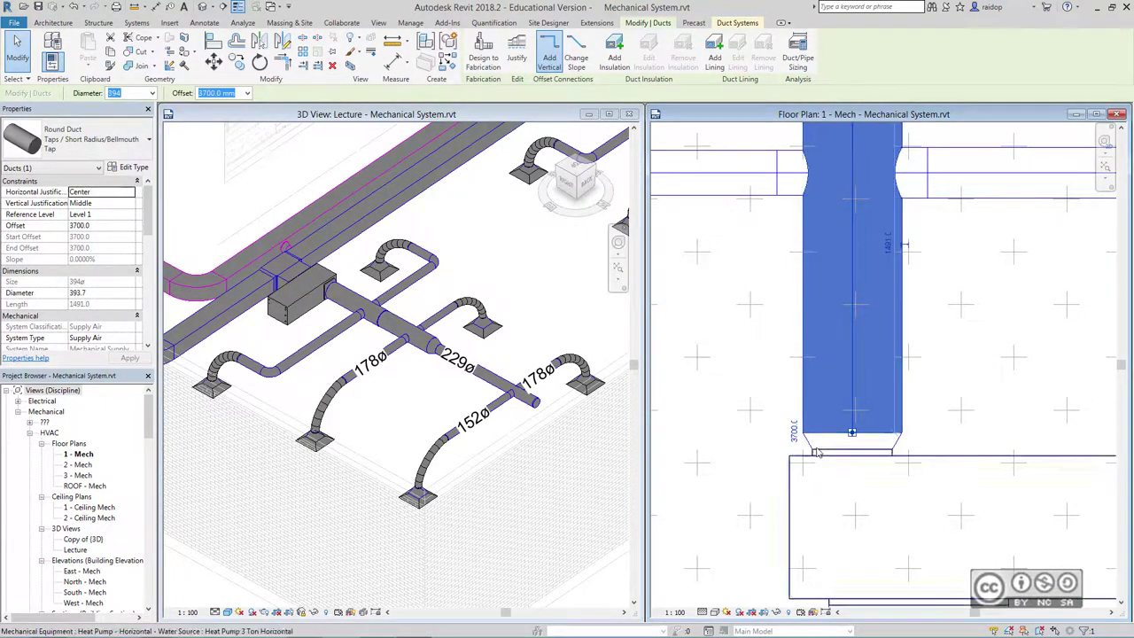
pyautogui.click(939, 394)
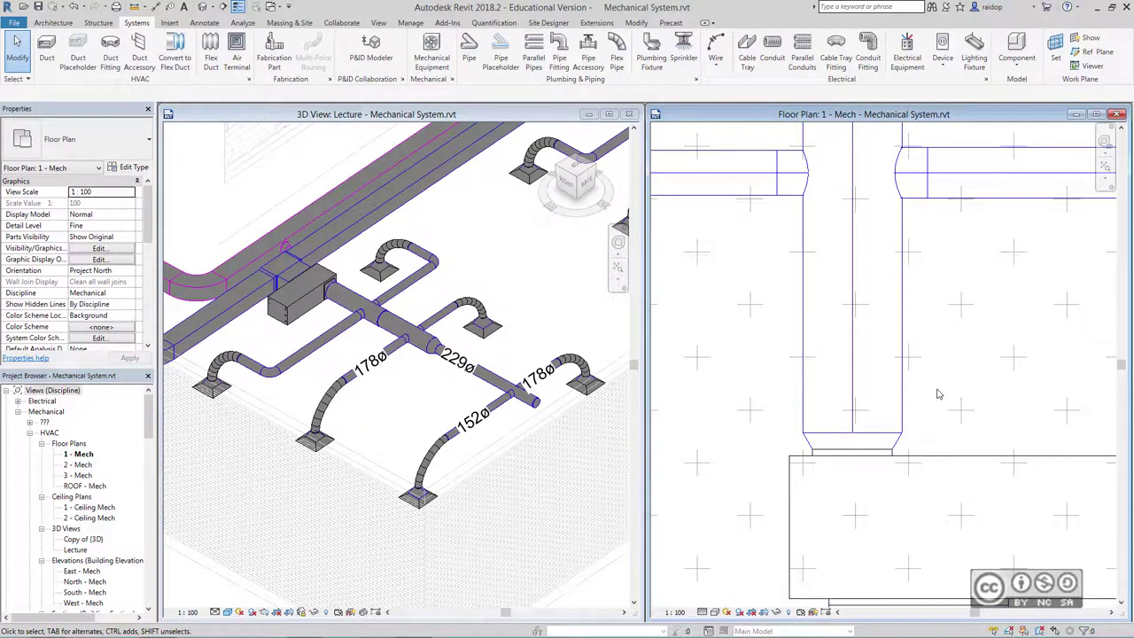
pyautogui.scroll(-3, 939, 394)
pyautogui.scroll(-2, 801, 480)
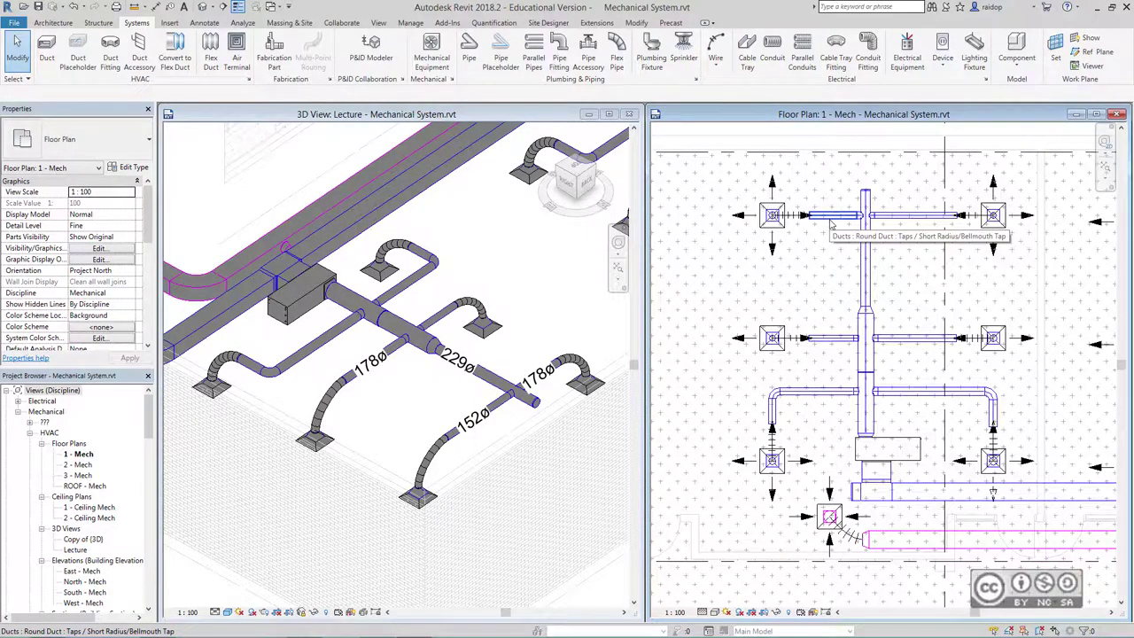
pyautogui.press('Tab')
pyautogui.press('Tab')
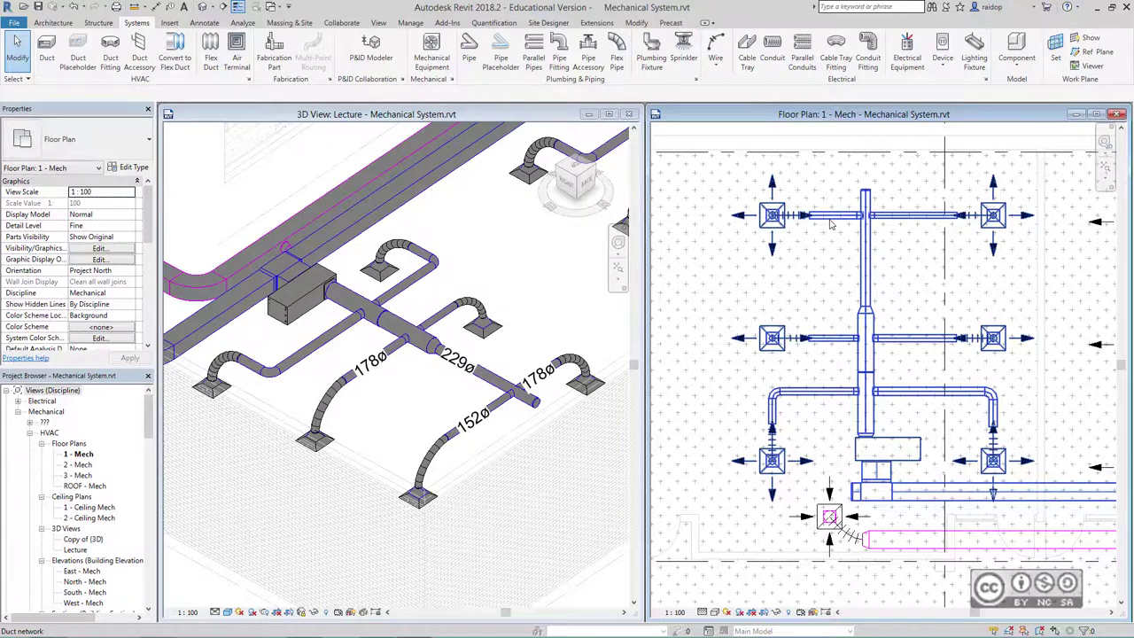
pyautogui.scroll(-4, 896, 396)
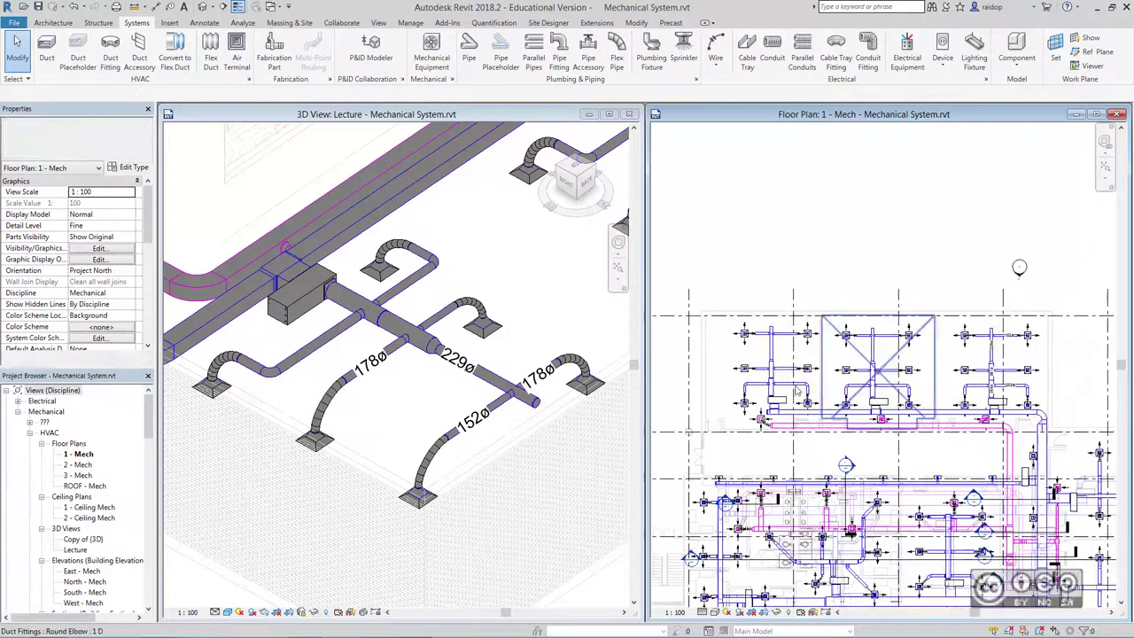
pyautogui.scroll(1, 866, 390)
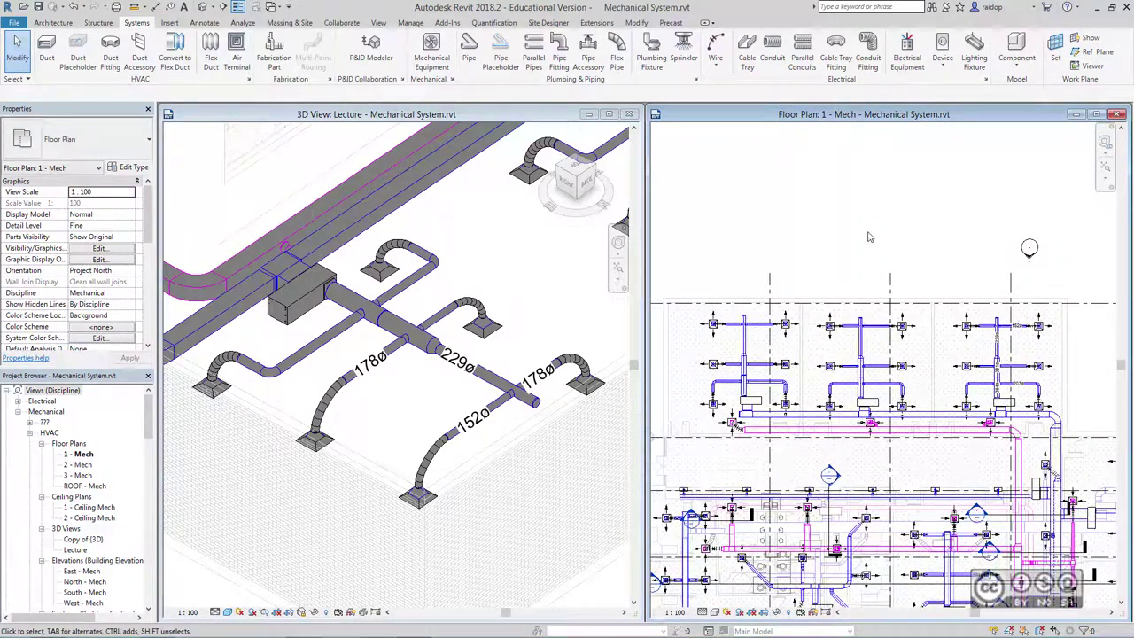